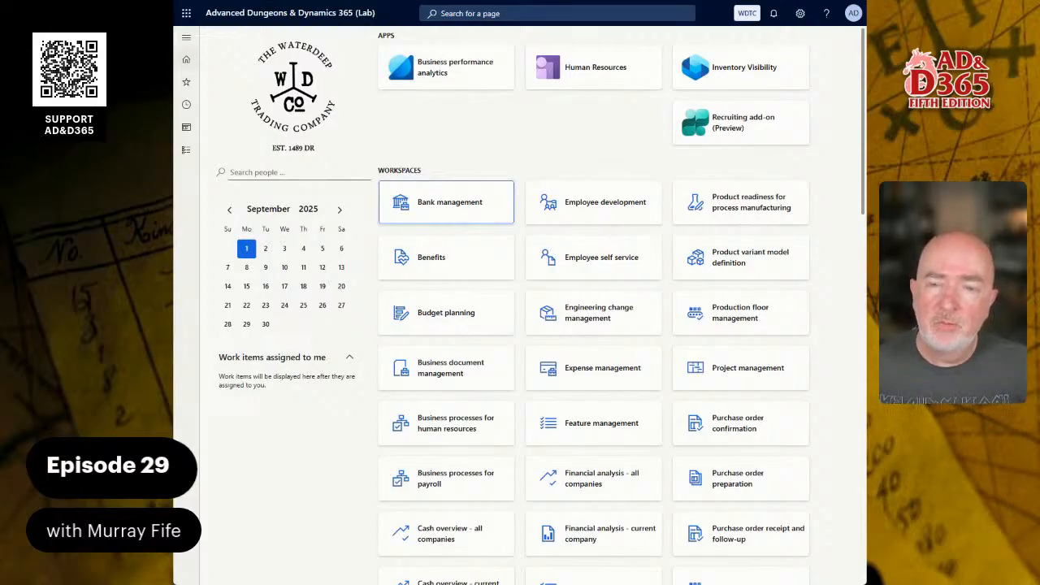
# Step: Open the Customer credit and collections workspace of the Credit and collections module and view the aged balances list
pyautogui.click(185, 151)
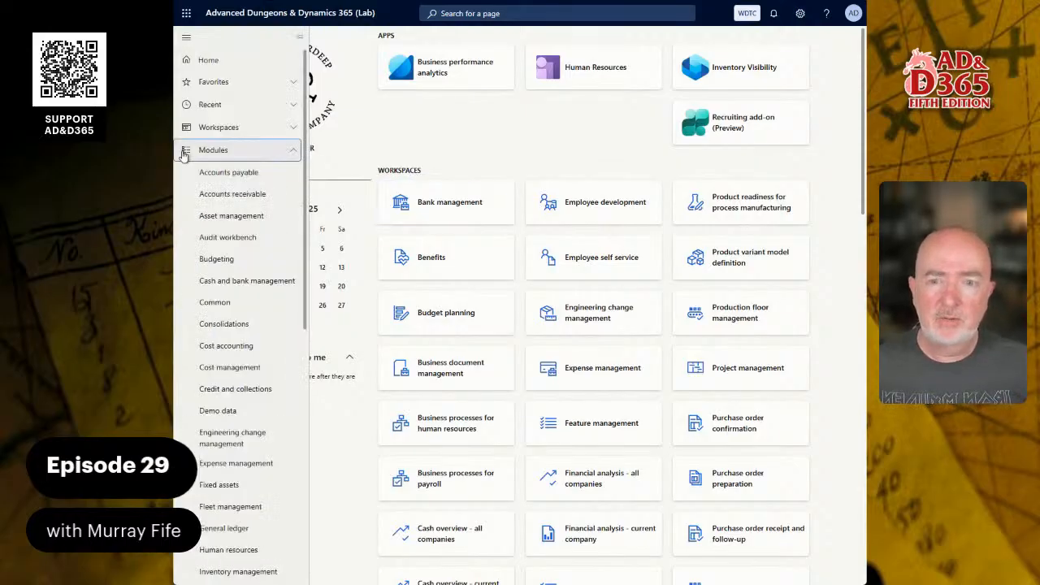
pyautogui.click(259, 195)
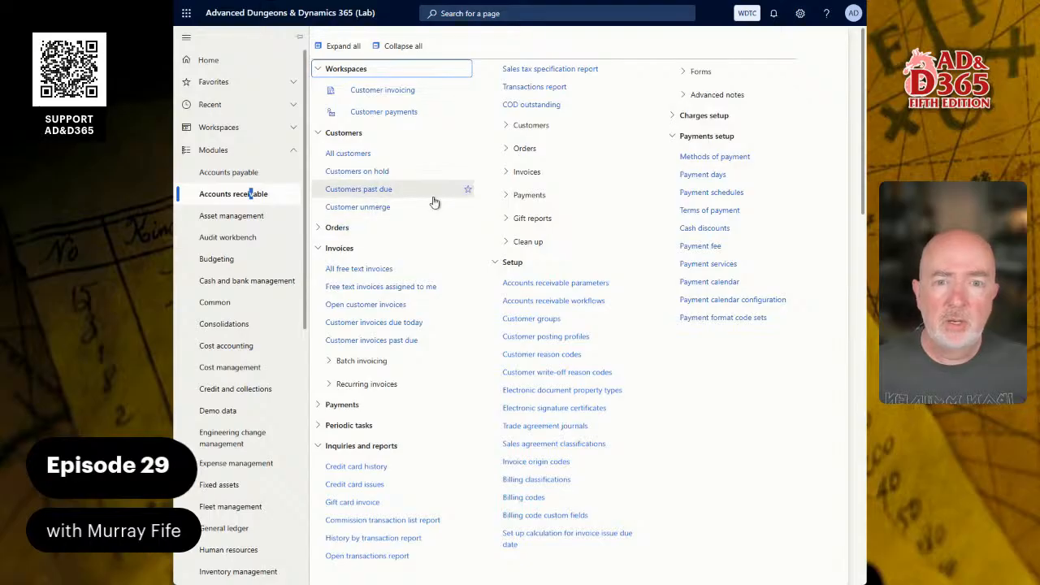
pyautogui.click(252, 389)
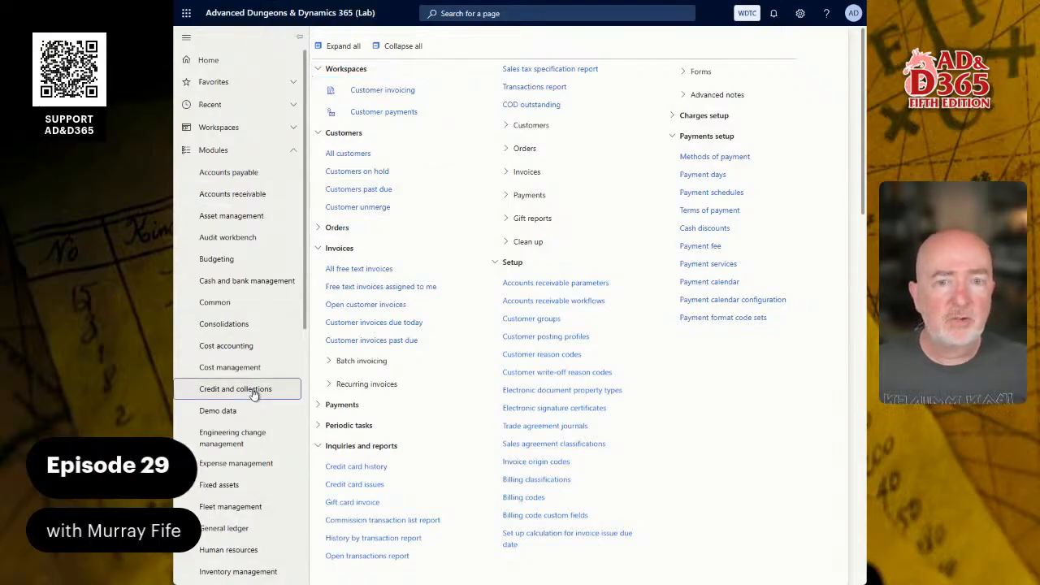
pyautogui.click(403, 90)
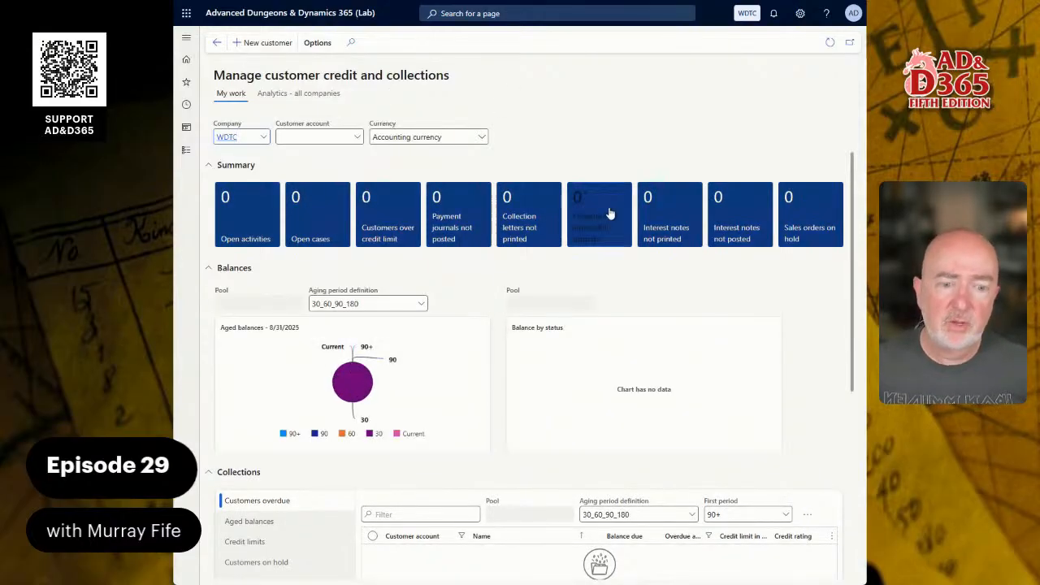
pyautogui.click(268, 530)
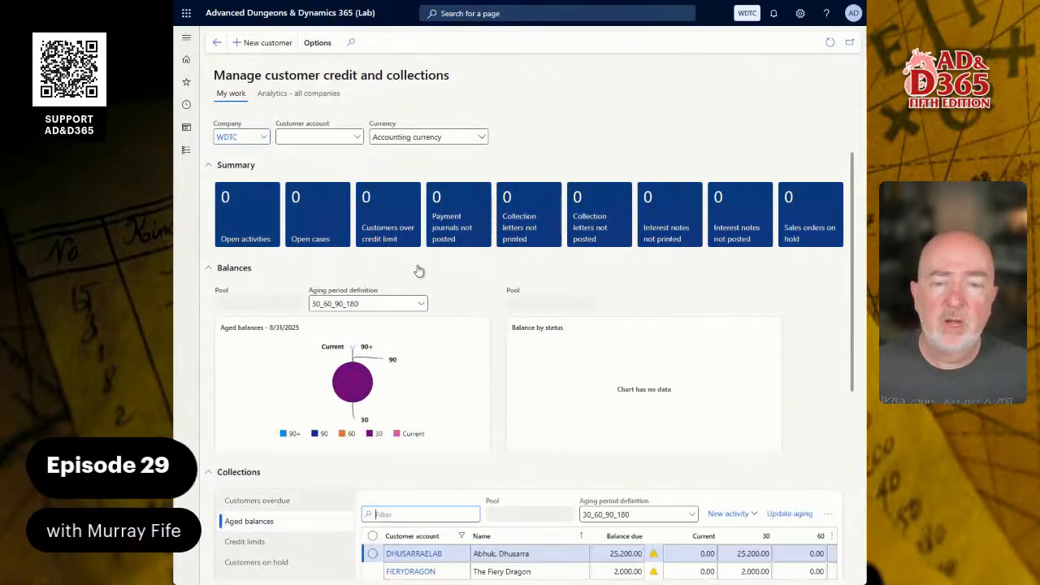
pyautogui.scroll(-2, 549, 355)
pyautogui.scroll(-1, 549, 355)
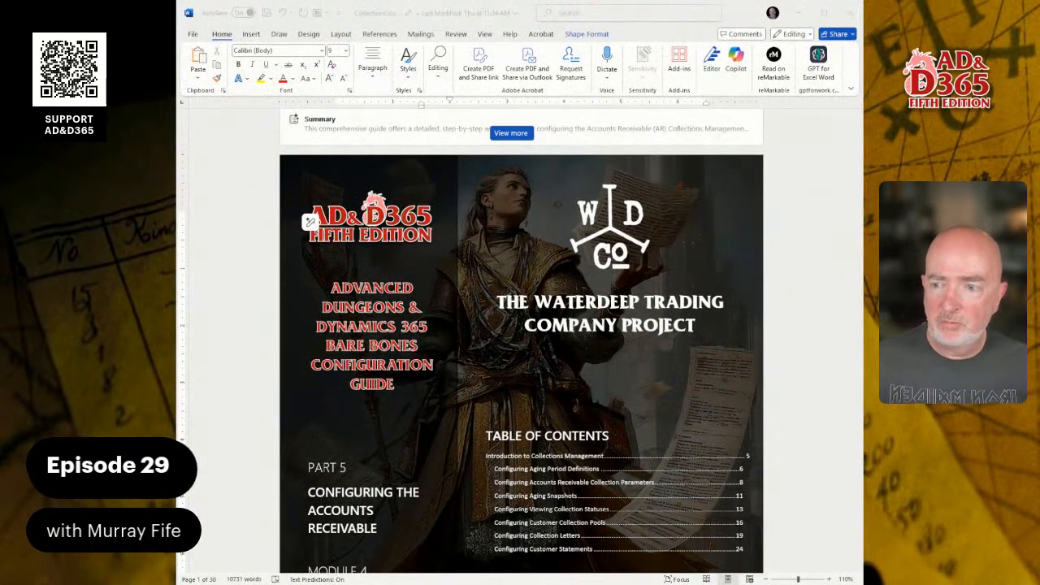
# Step: Switch to the Collections guide in Word and read the introduction to customer collection pools and the All Customers pool instructions
pyautogui.scroll(-2, 520, 341)
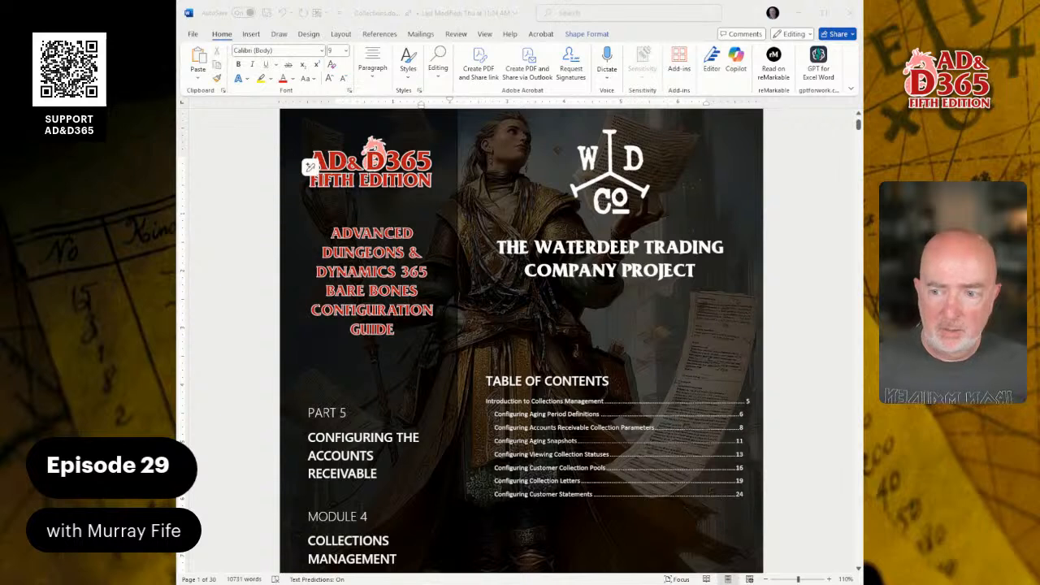
pyautogui.scroll(-1, 520, 341)
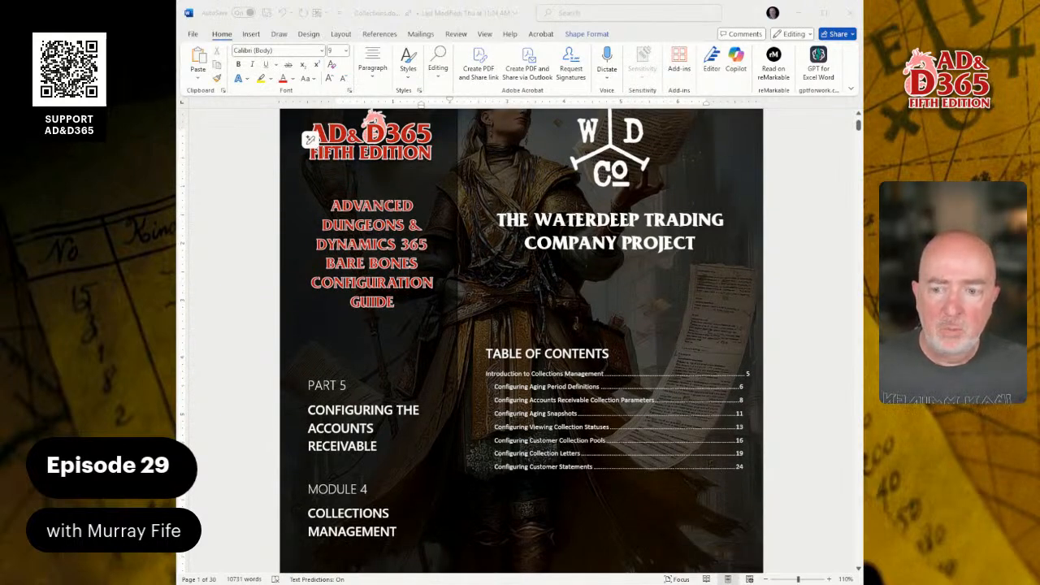
pyautogui.keyDown('ctrl'); pyautogui.click(738, 428); pyautogui.keyUp('ctrl')
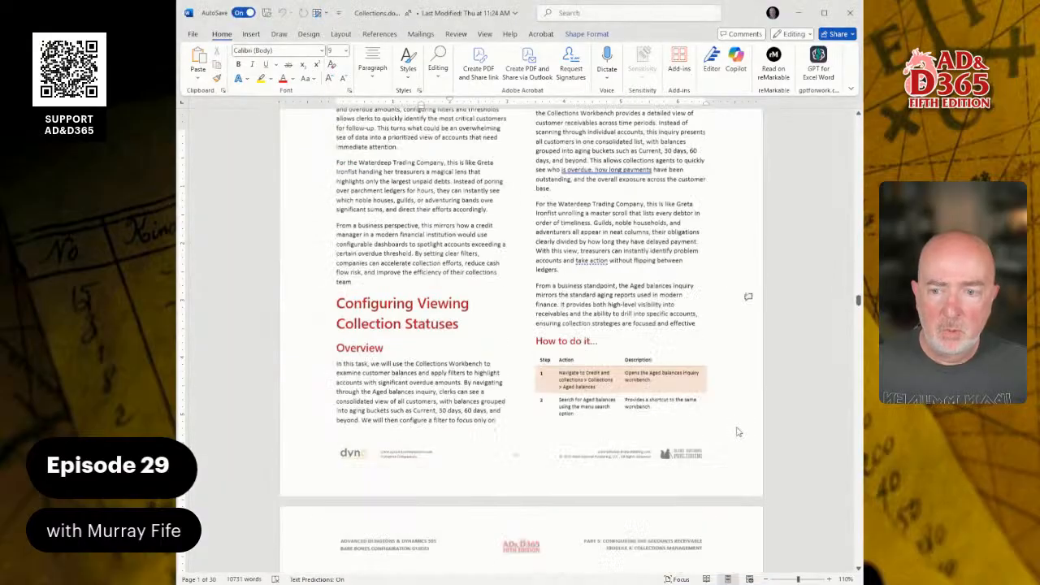
pyautogui.scroll(9, 583, 369)
pyautogui.scroll(-7, 583, 368)
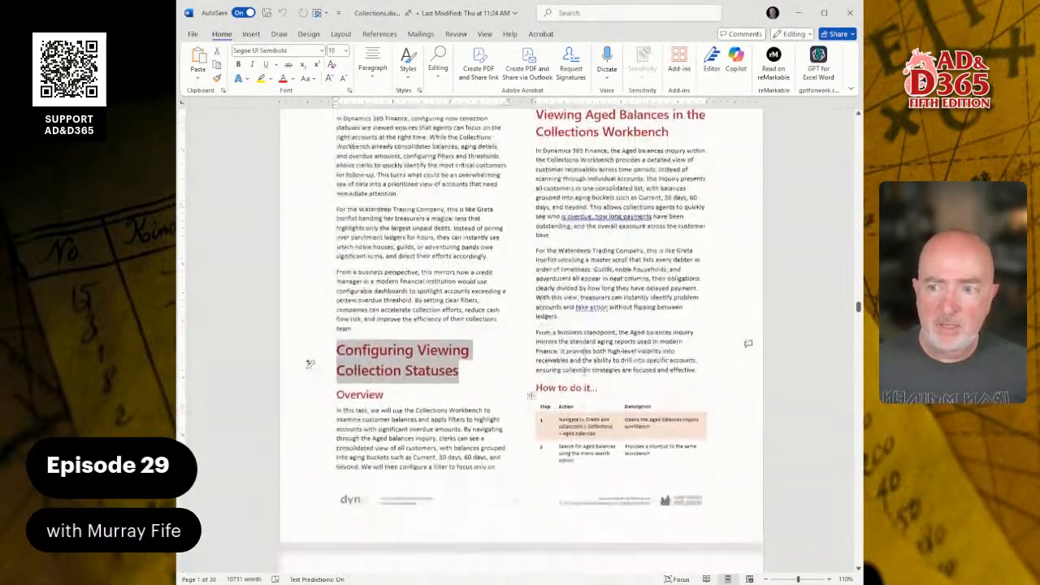
pyautogui.scroll(-15, 584, 368)
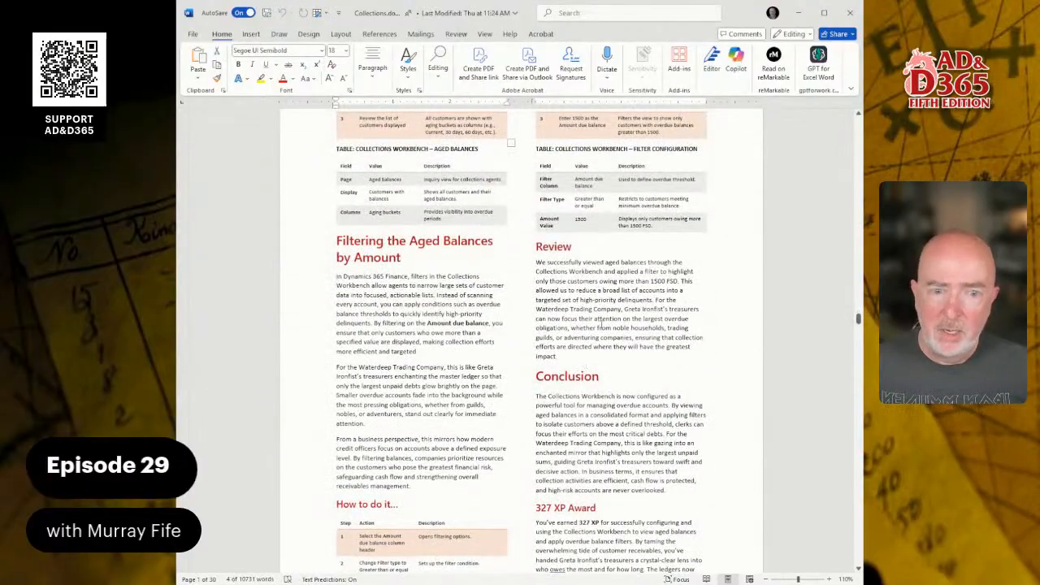
pyautogui.scroll(-20, 609, 325)
pyautogui.scroll(-15, 613, 309)
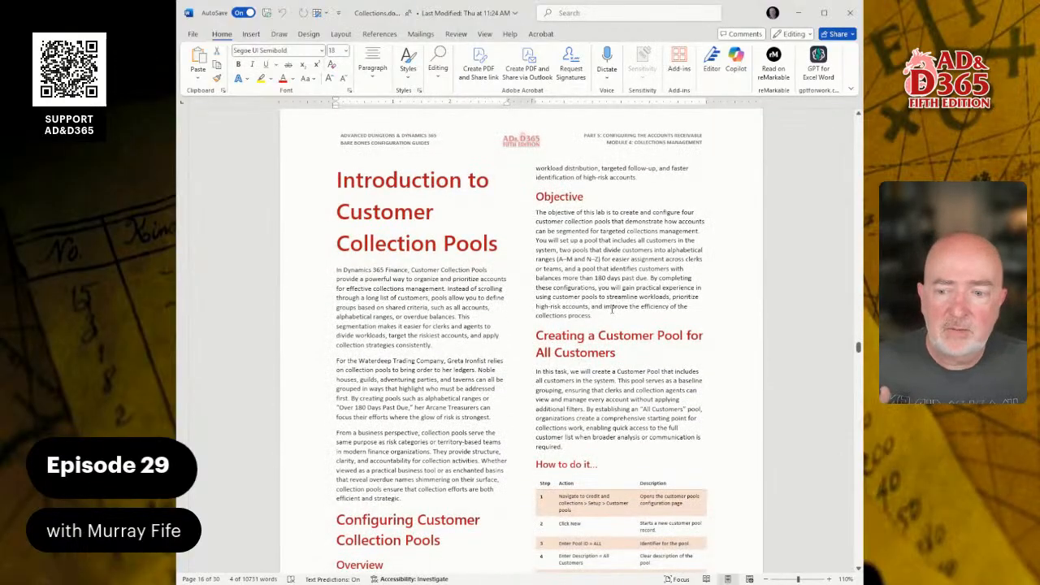
pyautogui.scroll(4, 612, 309)
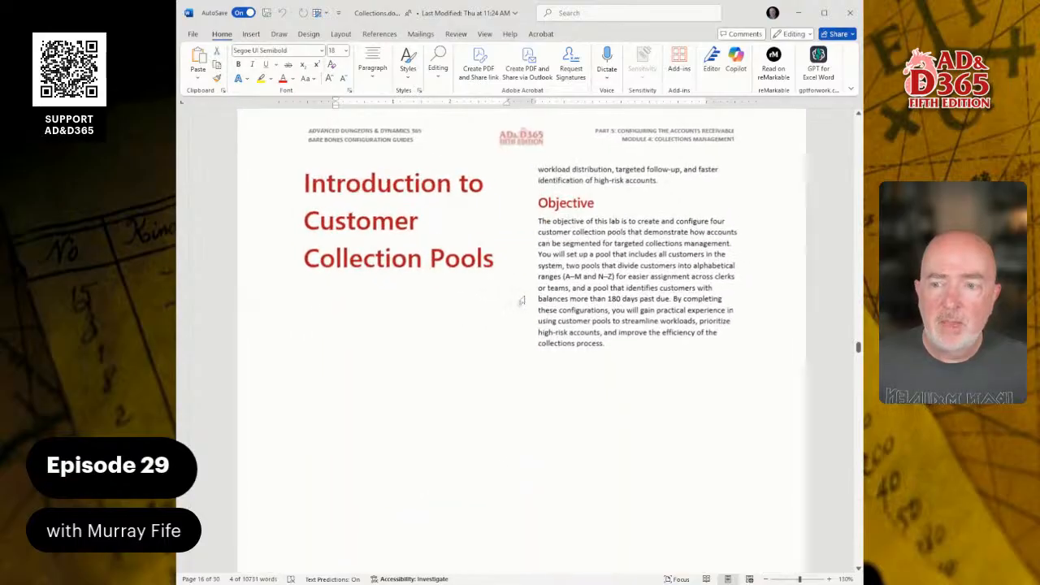
pyautogui.scroll(-1, 541, 307)
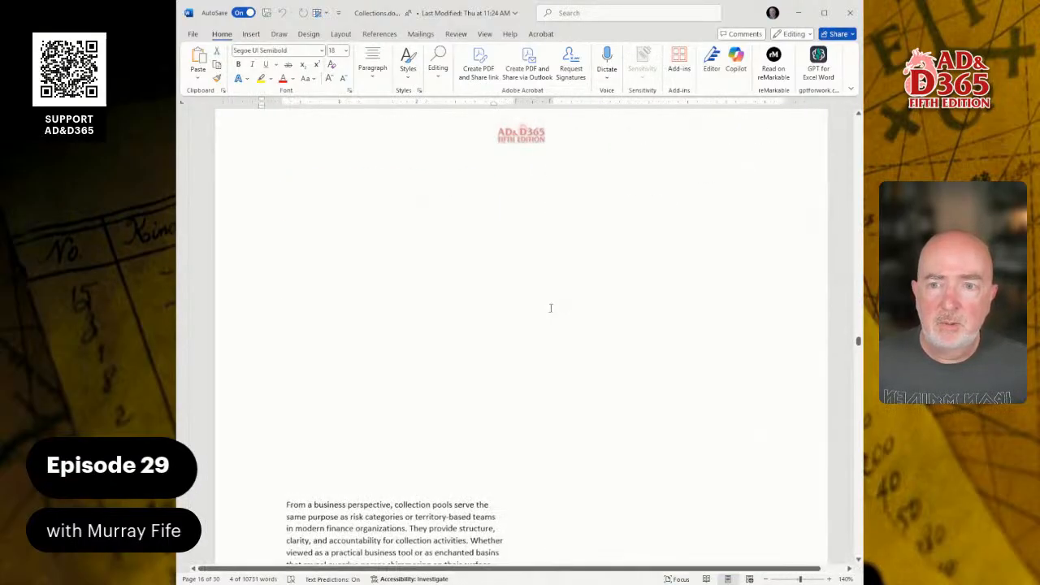
pyautogui.scroll(-2, 613, 311)
pyautogui.scroll(1, 618, 314)
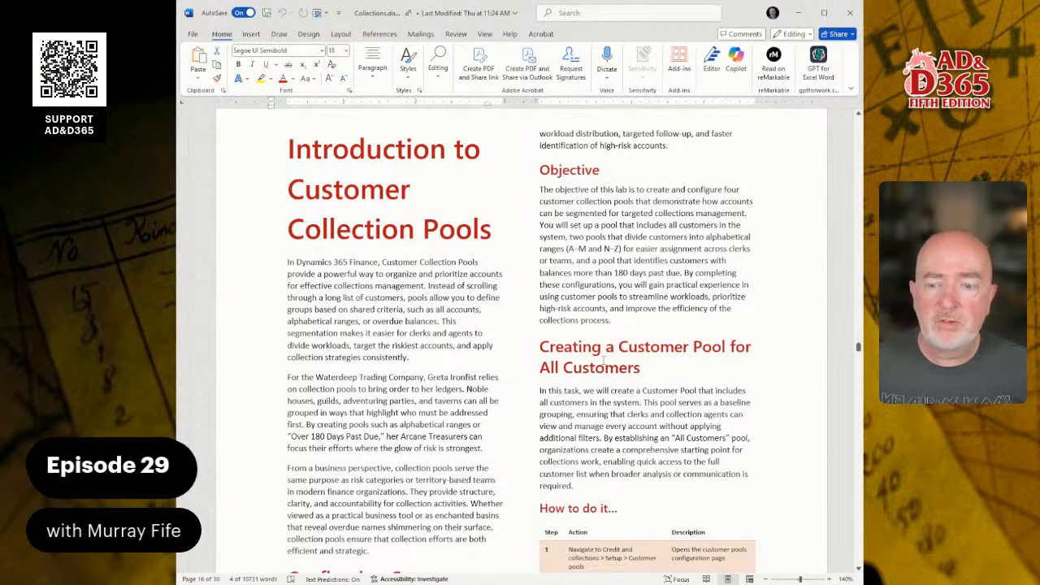
pyautogui.scroll(-1, 603, 360)
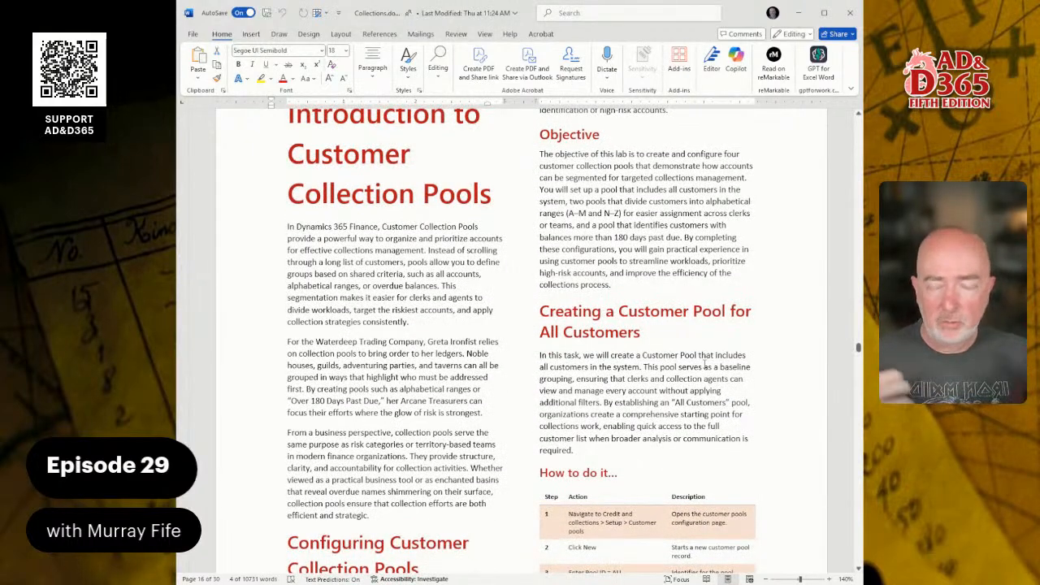
pyautogui.scroll(1, 706, 364)
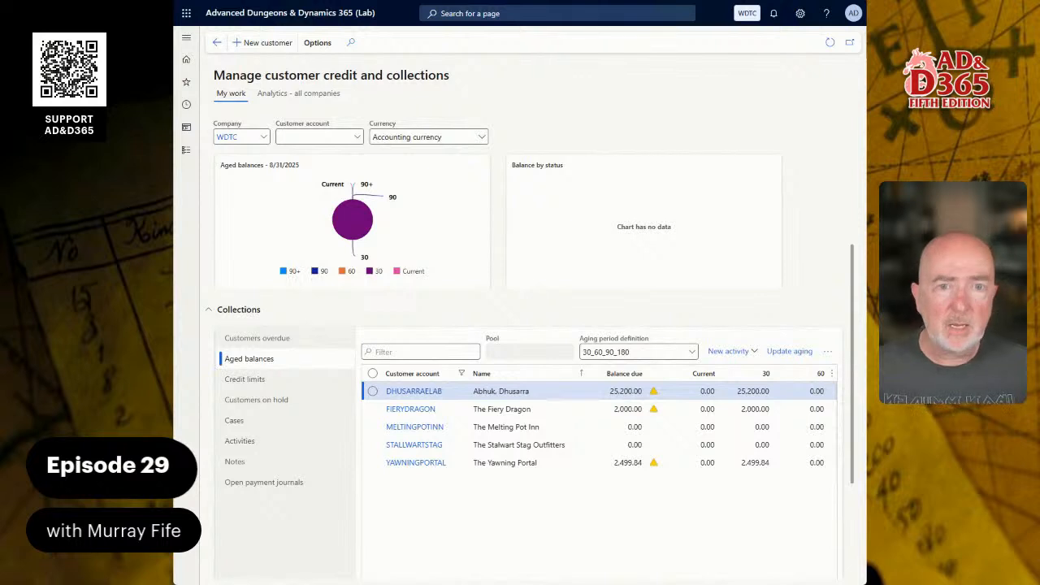
# Step: Switch back to Dynamics 365 and open the Customer pools setup page of Credit and collections
pyautogui.click(475, 12)
pyautogui.write('cust poo')
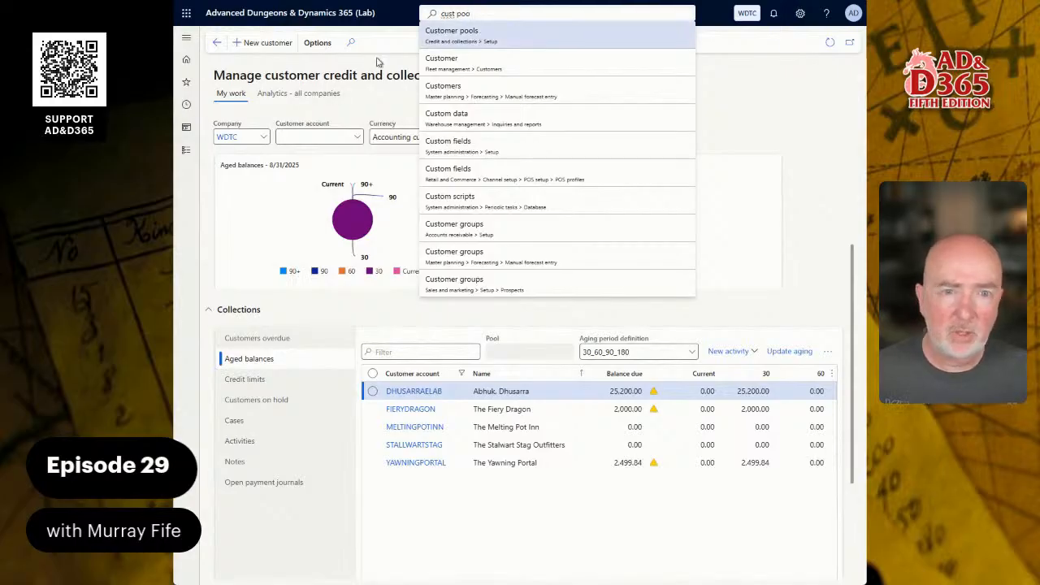
pyautogui.click(188, 152)
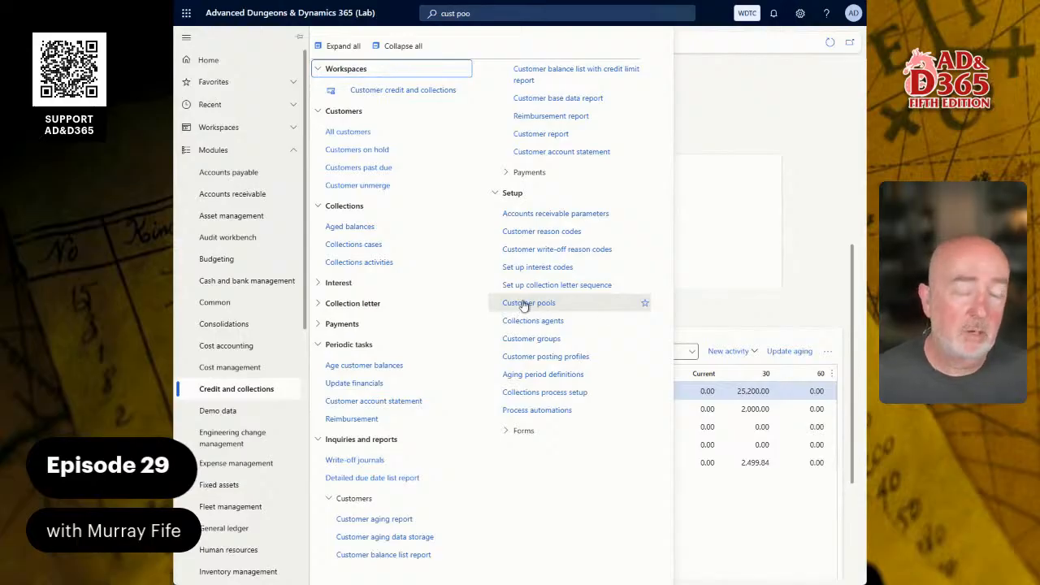
pyautogui.click(524, 304)
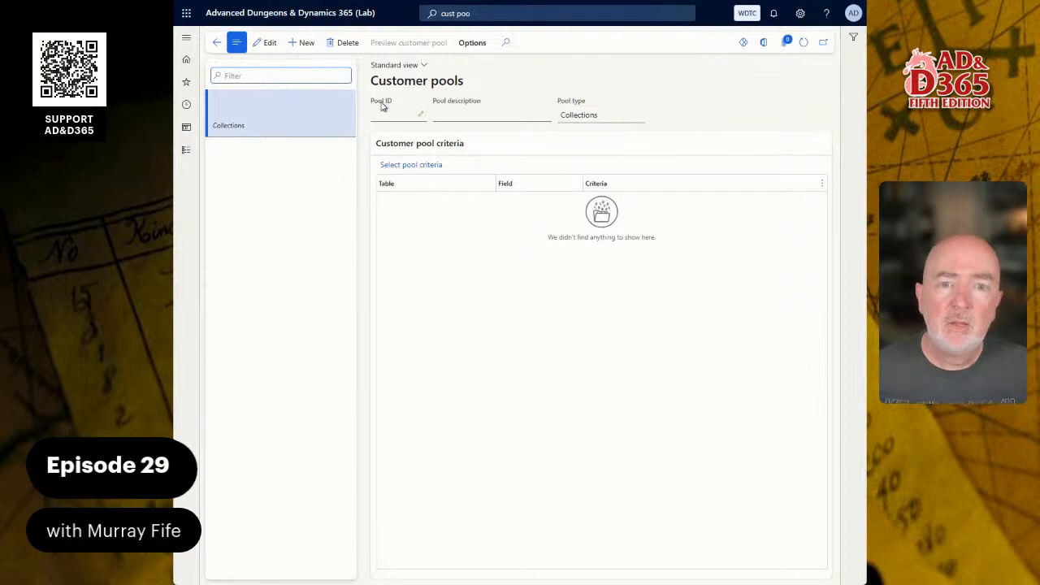
pyautogui.moveTo(384, 106)
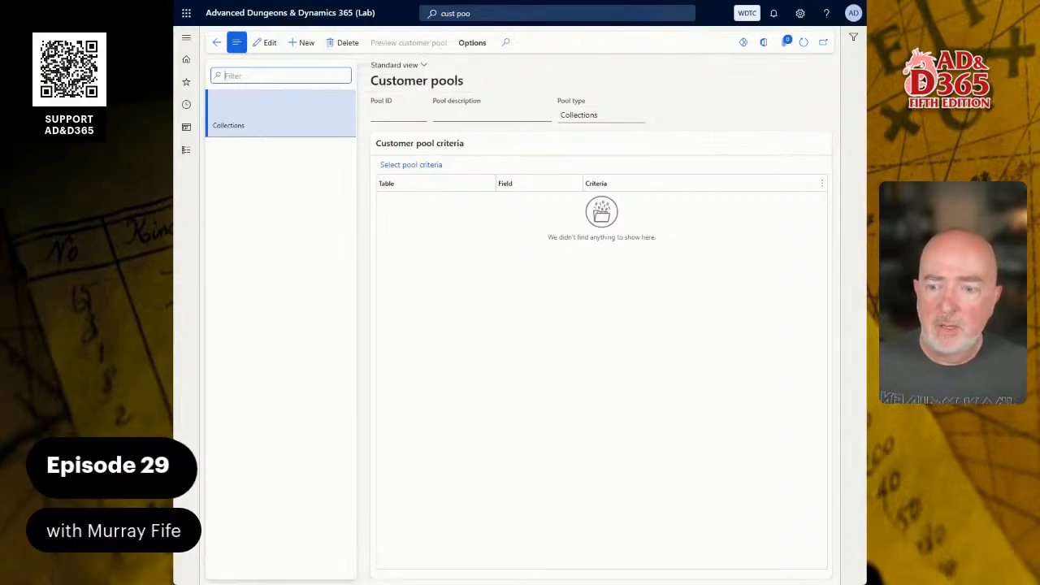
# Step: Create and save a customer pool with ID ALL and description All Customers, keeping the Collections pool type
pyautogui.click(303, 43)
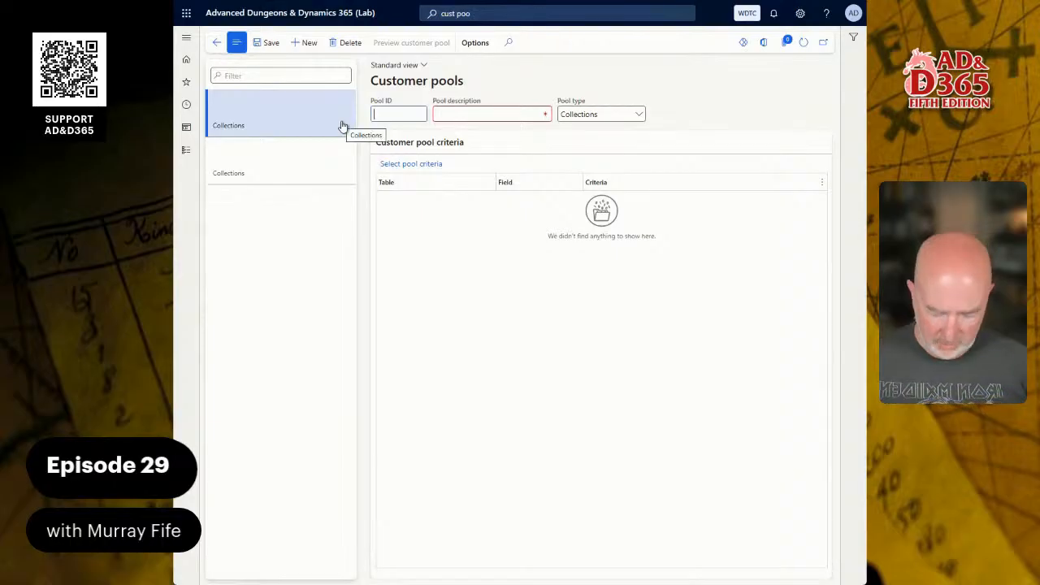
pyautogui.write('ALL')
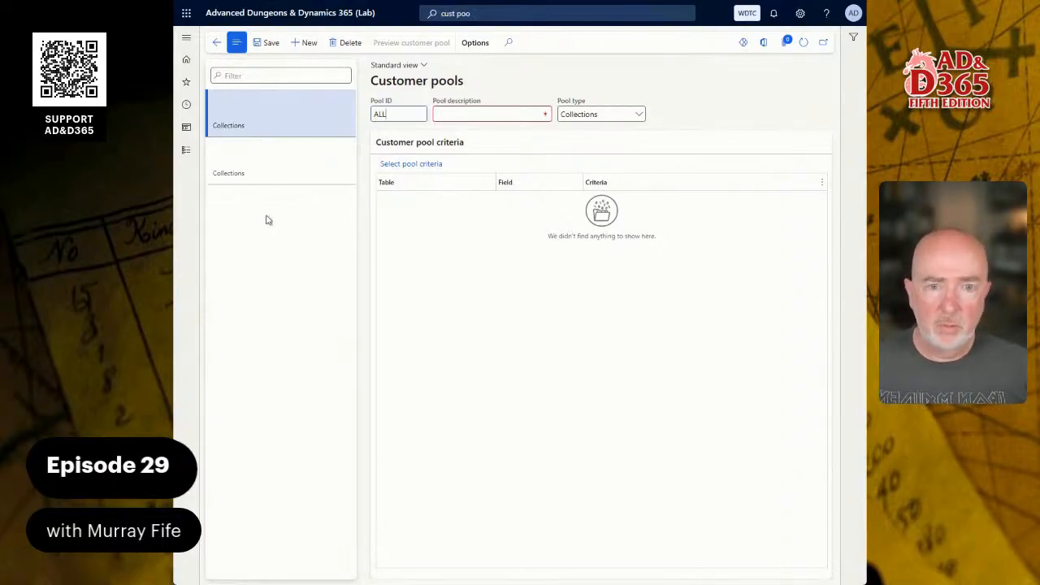
pyautogui.click(451, 114)
pyautogui.write('All Cus')
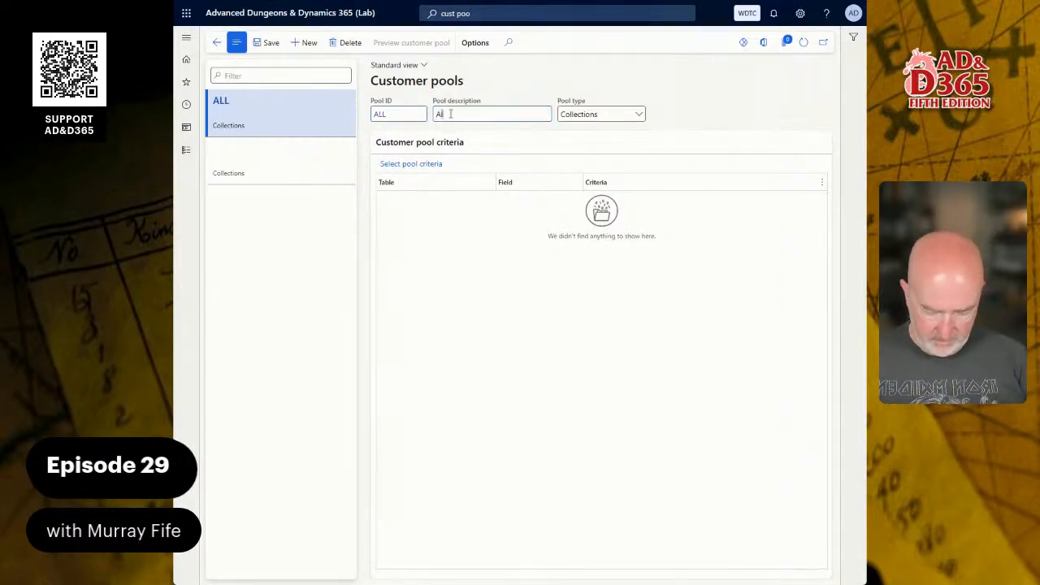
pyautogui.write('tomers')
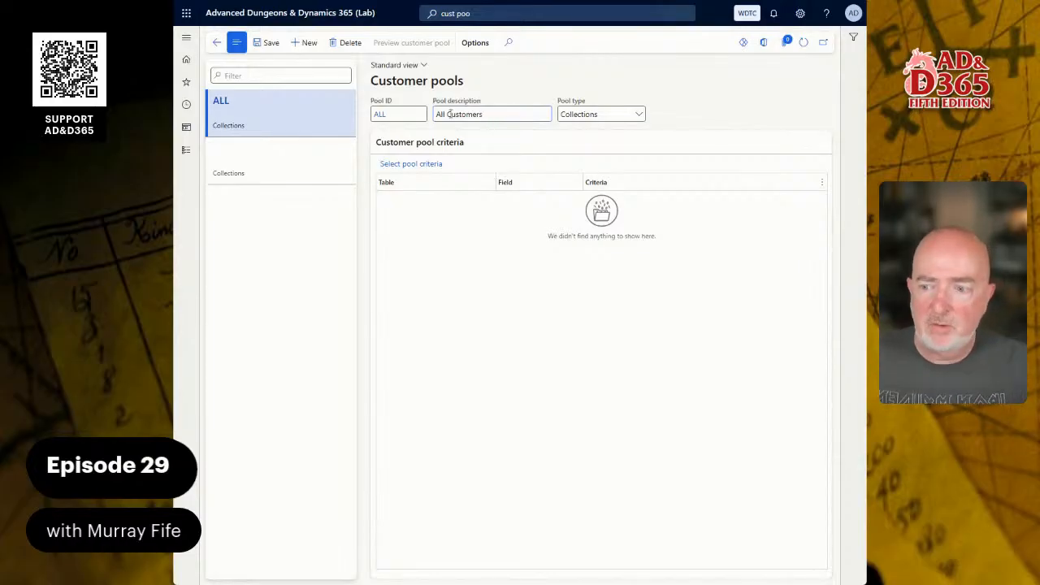
pyautogui.click(272, 43)
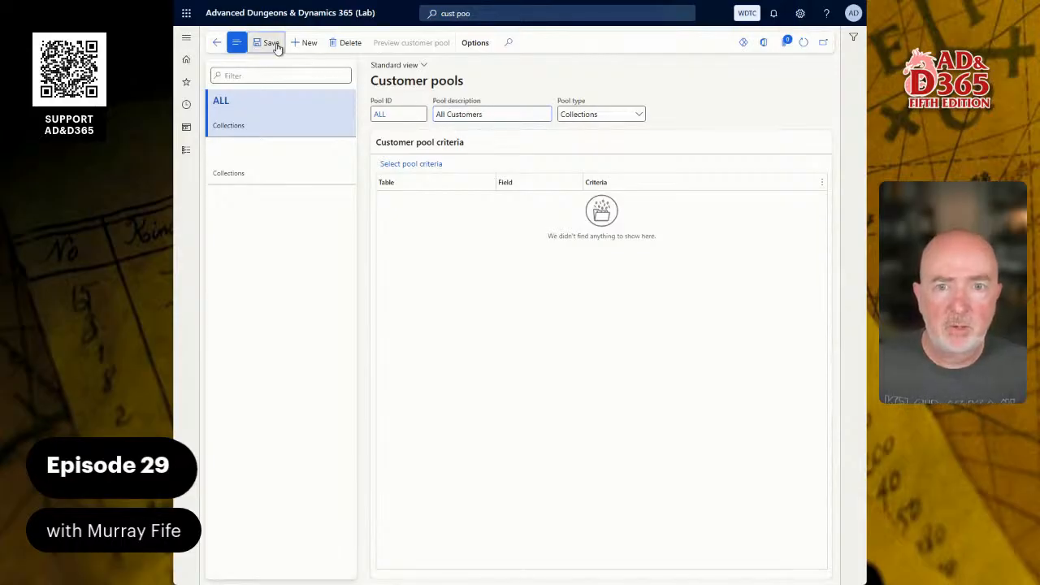
# Step: Set the ALL pool's criteria to * for the Customer account field of the Customers table and apply it
pyautogui.click(416, 165)
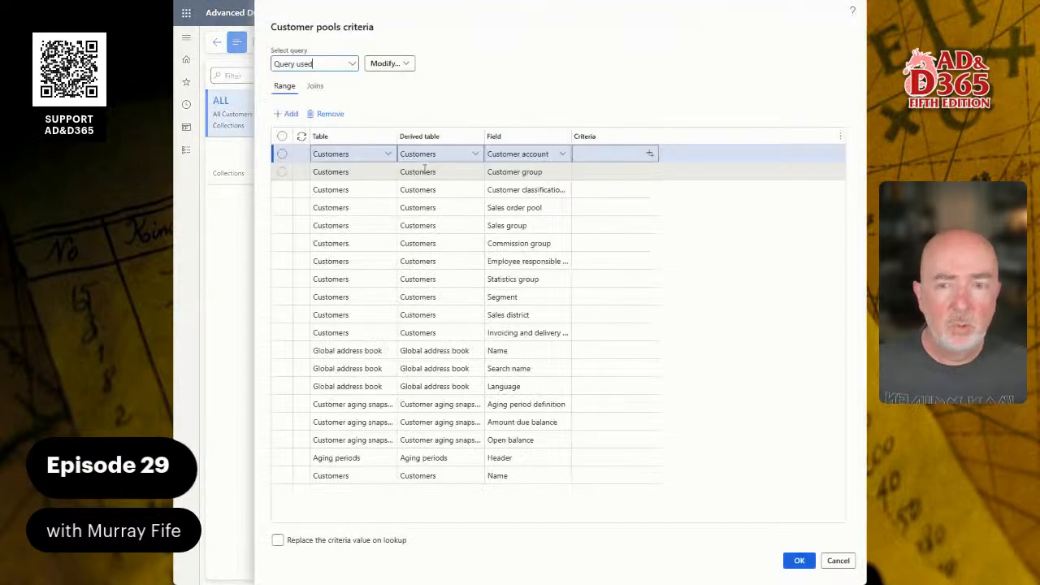
pyautogui.click(595, 155)
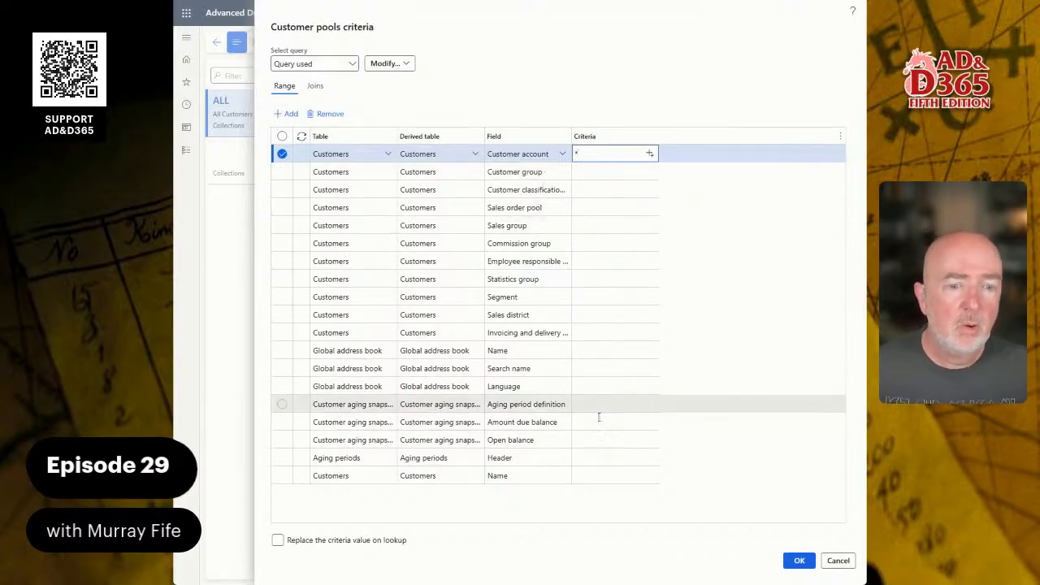
pyautogui.click(799, 560)
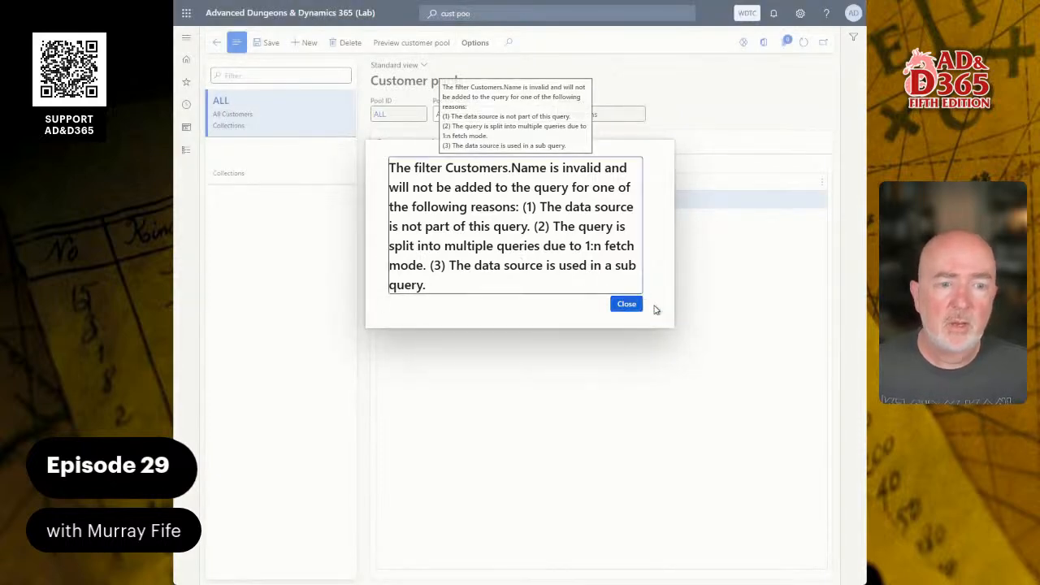
pyautogui.click(627, 306)
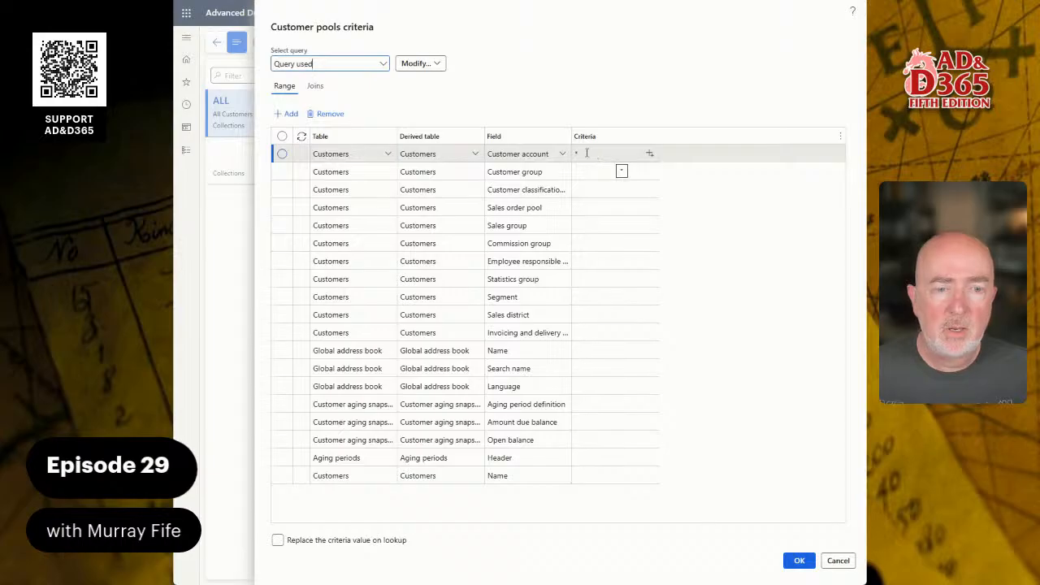
# Step: Remove the Name range of the Customers table from the ALL pool's criteria and apply the change
pyautogui.click(525, 475)
pyautogui.click(330, 116)
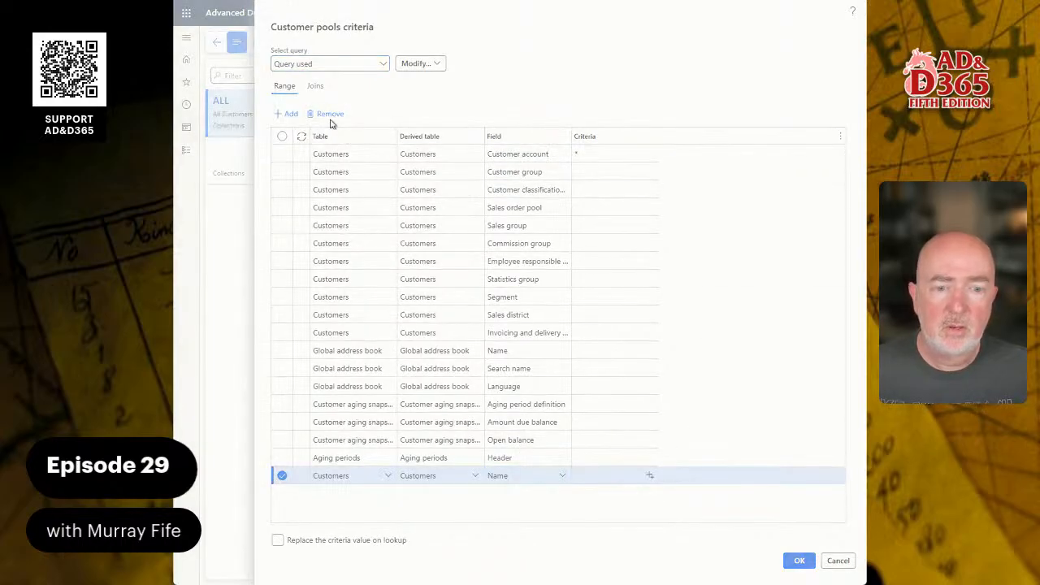
pyautogui.click(624, 275)
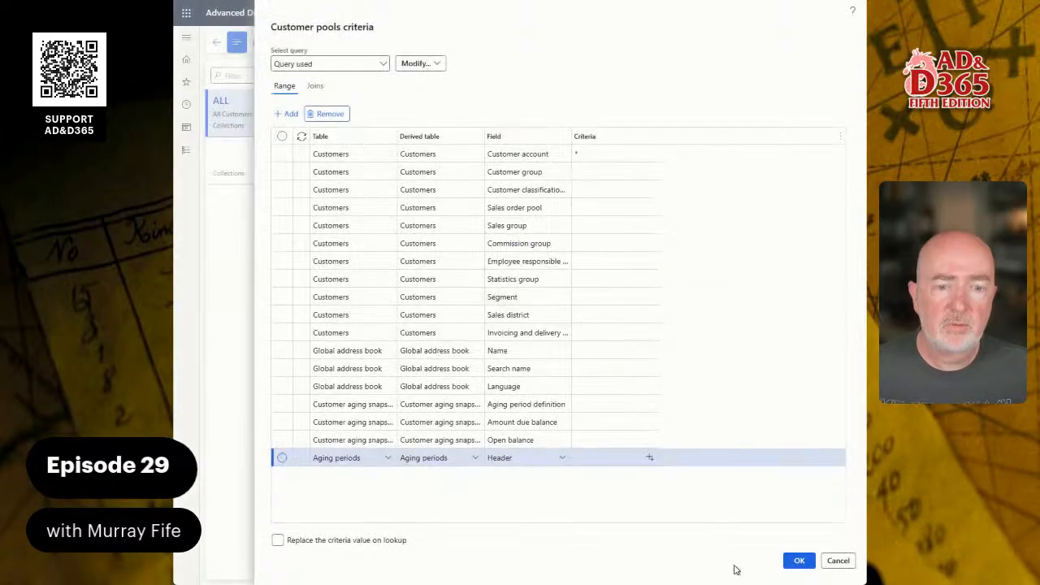
pyautogui.click(799, 561)
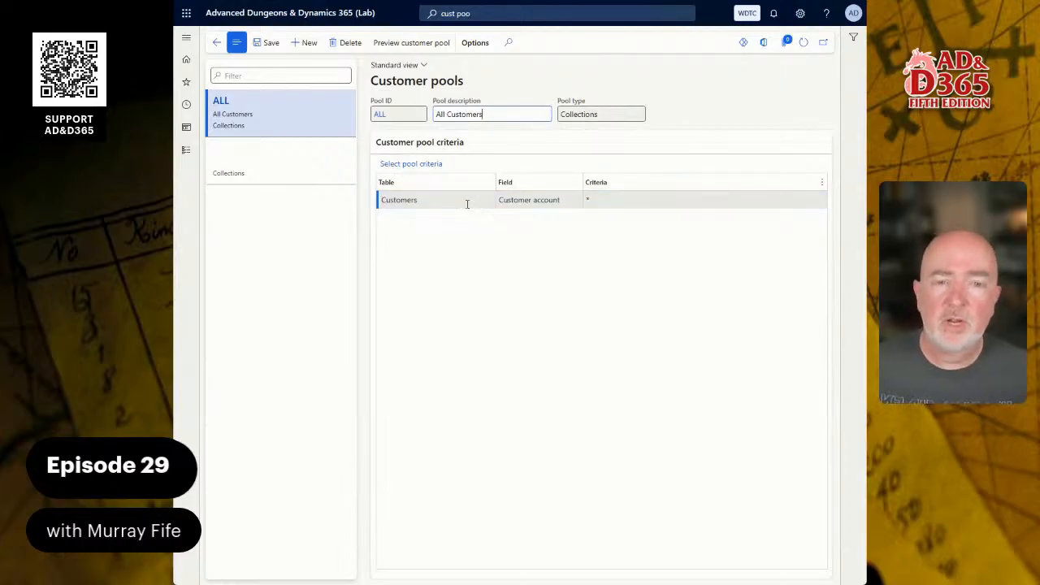
# Step: Preview the customers in the ALL pool and return to the Customer pools page
pyautogui.click(416, 200)
pyautogui.click(399, 48)
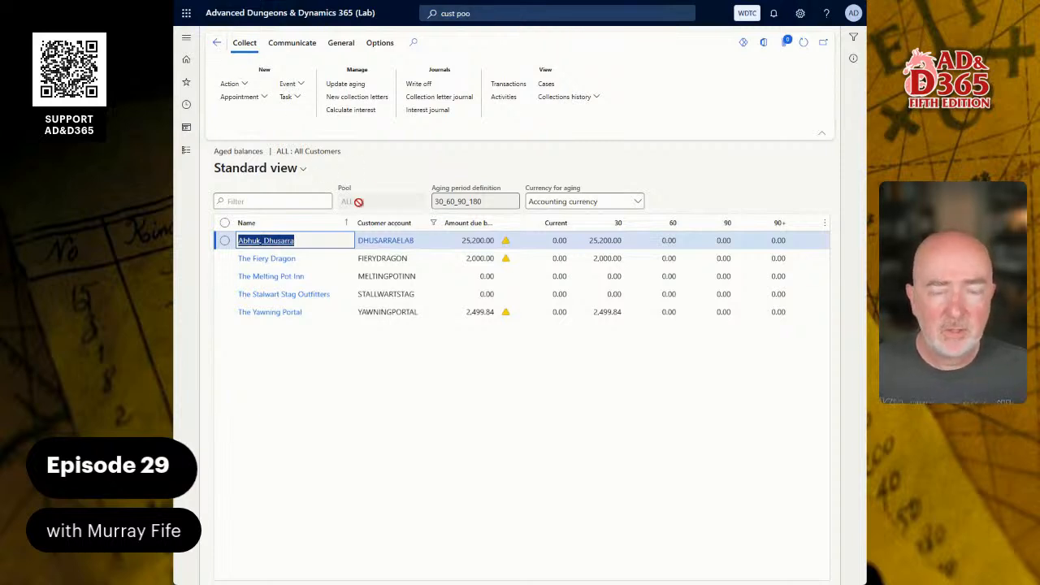
pyautogui.click(215, 46)
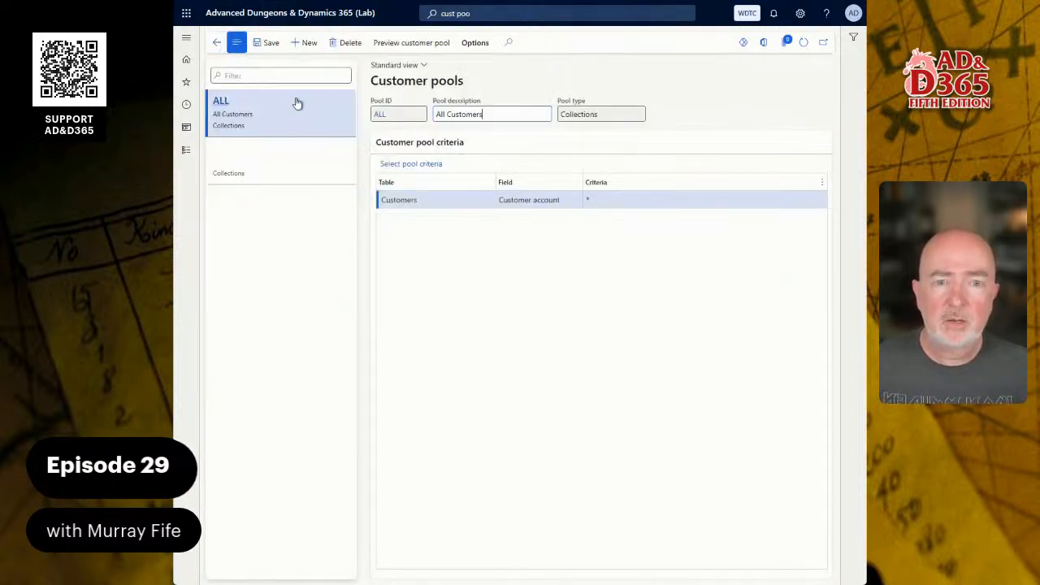
# Step: Create and save a customer pool with ID A to M and description Customers Beginning with A to M, keeping the Collections pool type
pyautogui.hotkey('alt', 'n')
pyautogui.click(392, 113)
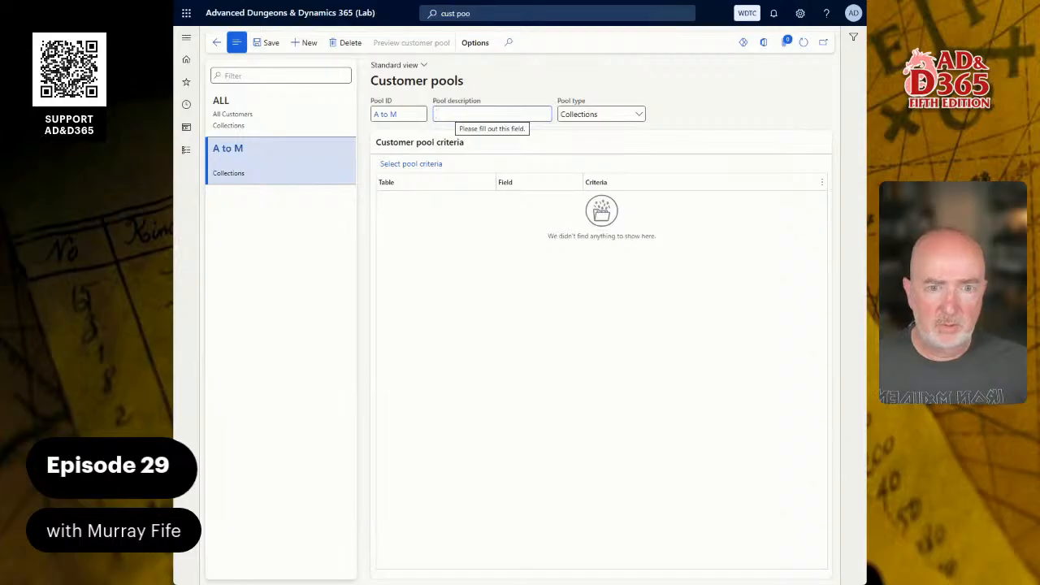
pyautogui.write('Customers Beginning with A to M')
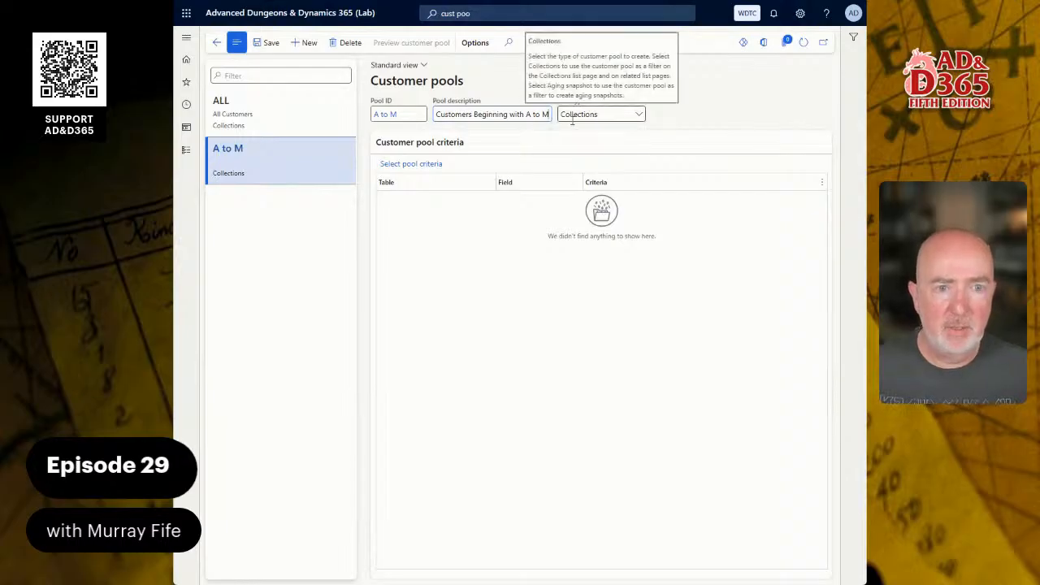
pyautogui.click(638, 117)
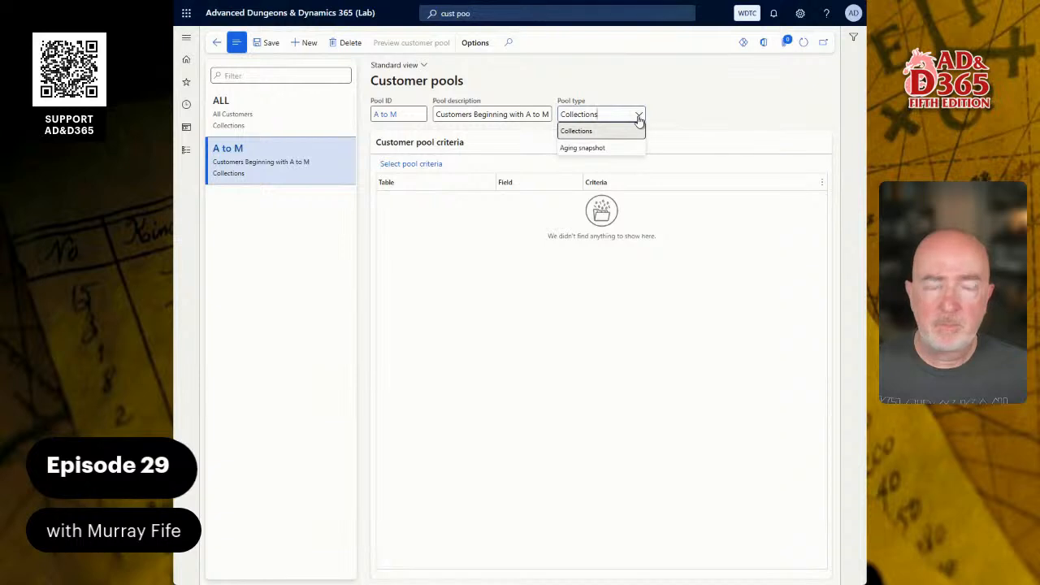
pyautogui.click(684, 112)
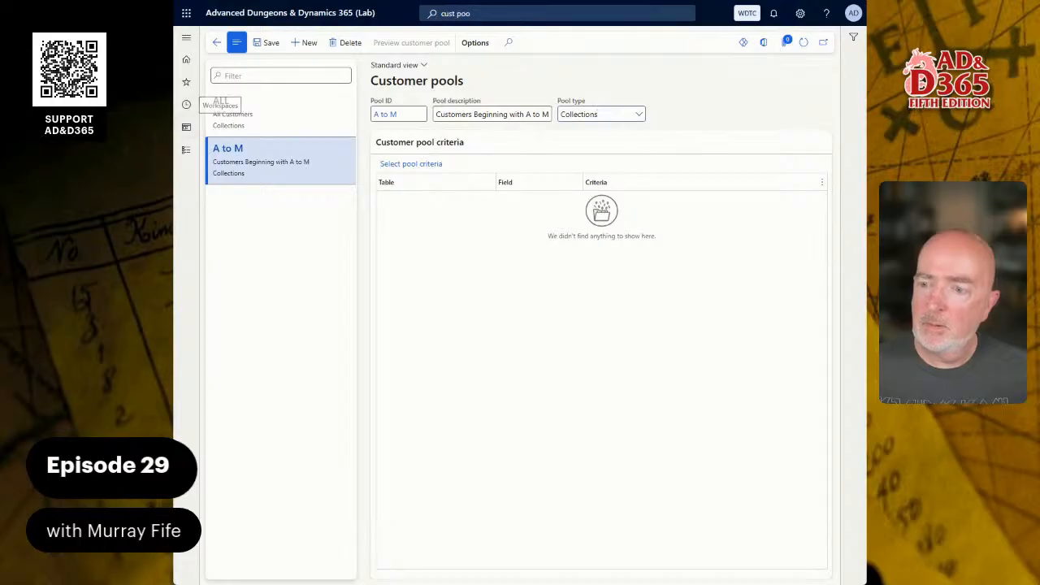
pyautogui.click(639, 115)
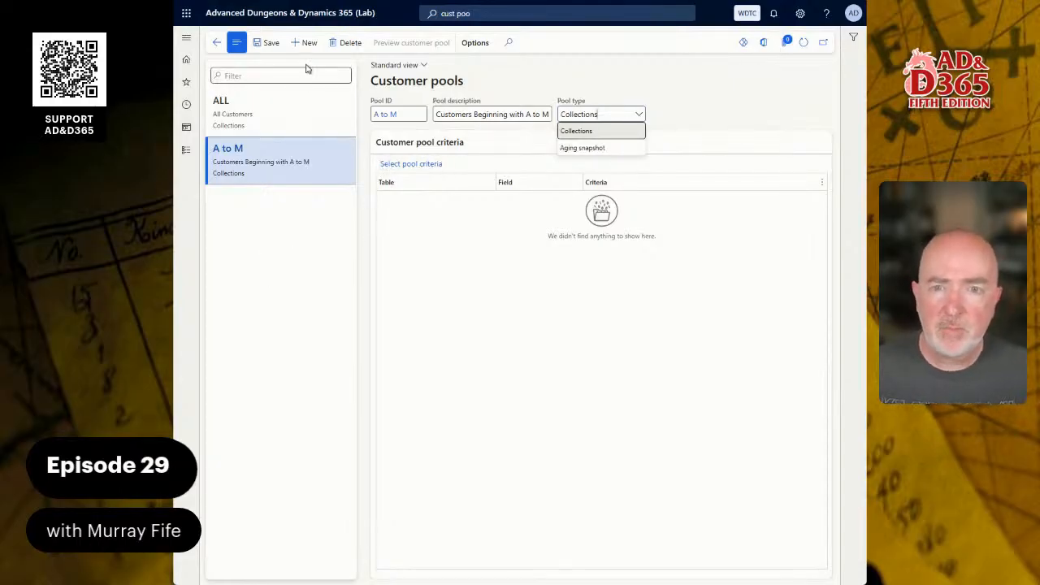
pyautogui.click(265, 42)
# Step: Try to set the A to M pool's criteria to ..M* for the Name field of the Customers table
pyautogui.click(435, 164)
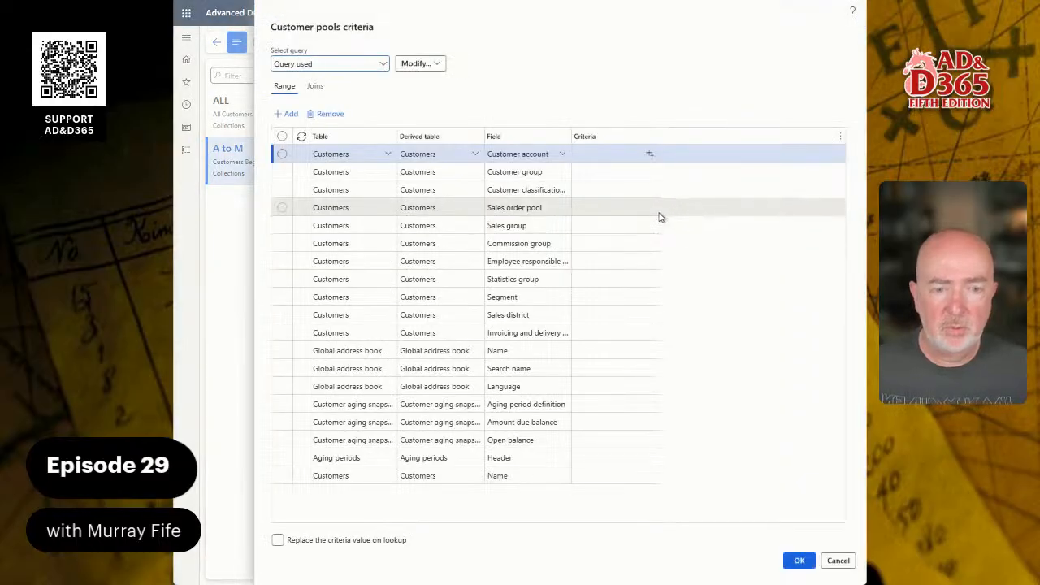
pyautogui.click(587, 475)
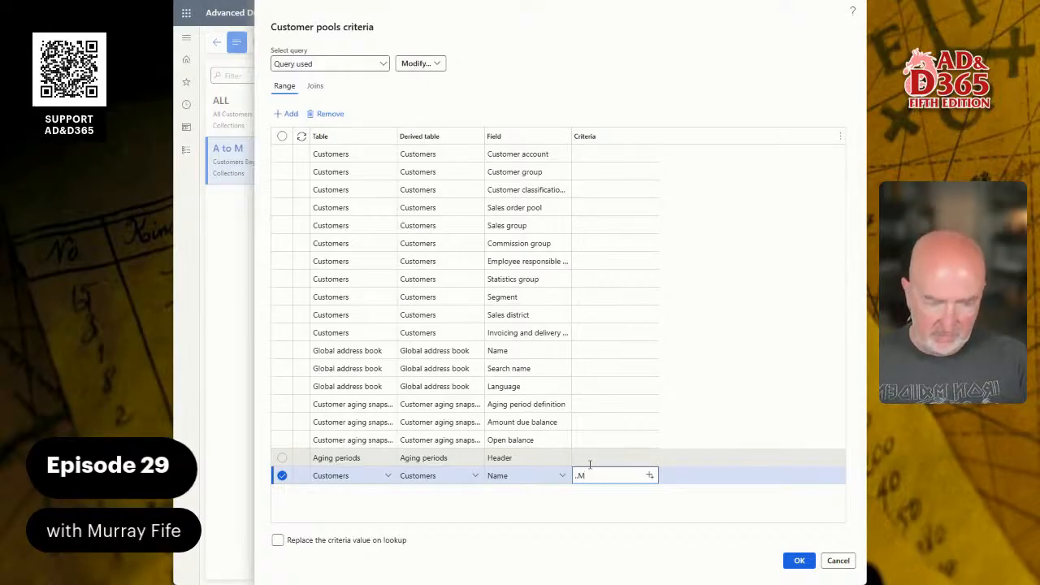
pyautogui.write('*')
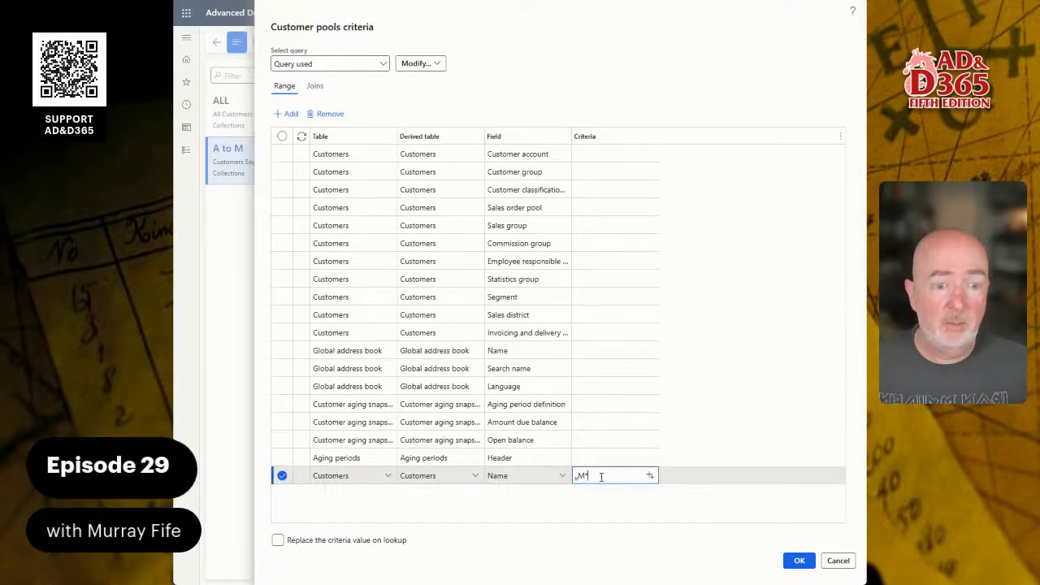
pyautogui.click(793, 563)
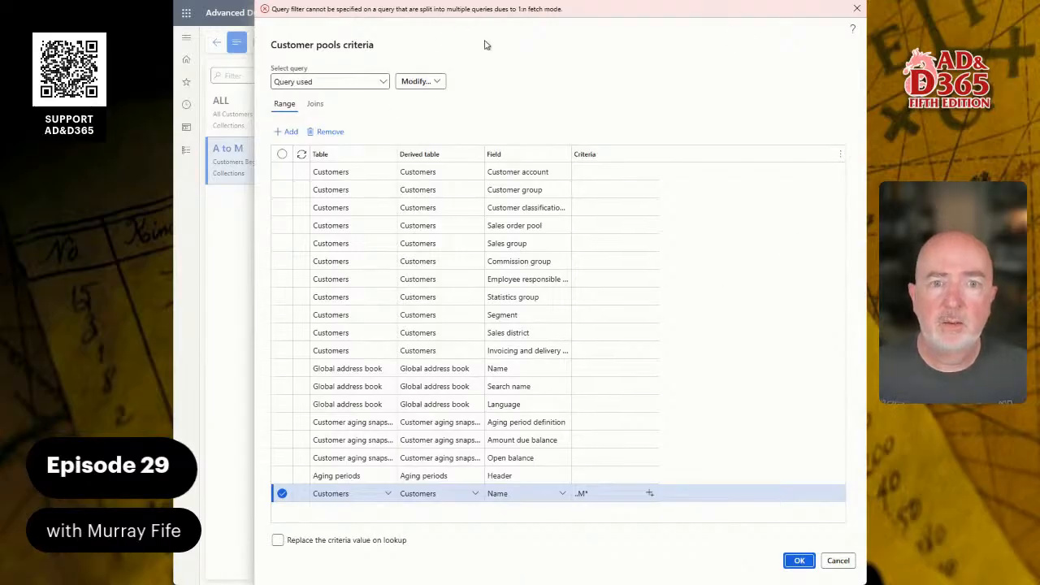
# Step: Clear the criteria of the Customers table's Name range and remove that range from the A to M pool's query
pyautogui.click(599, 492)
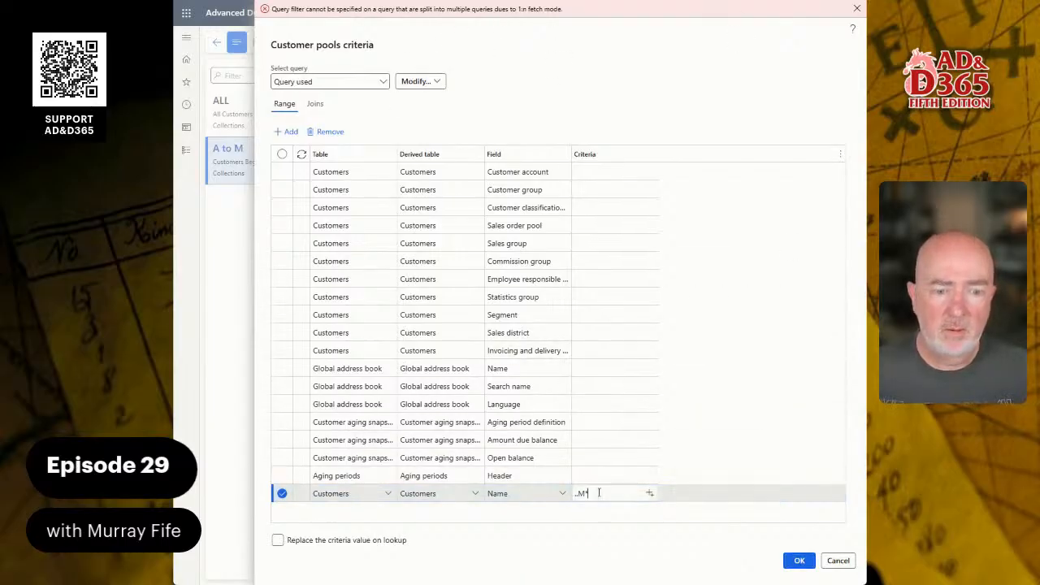
pyautogui.moveTo(599, 493); pyautogui.dragTo(544, 496)
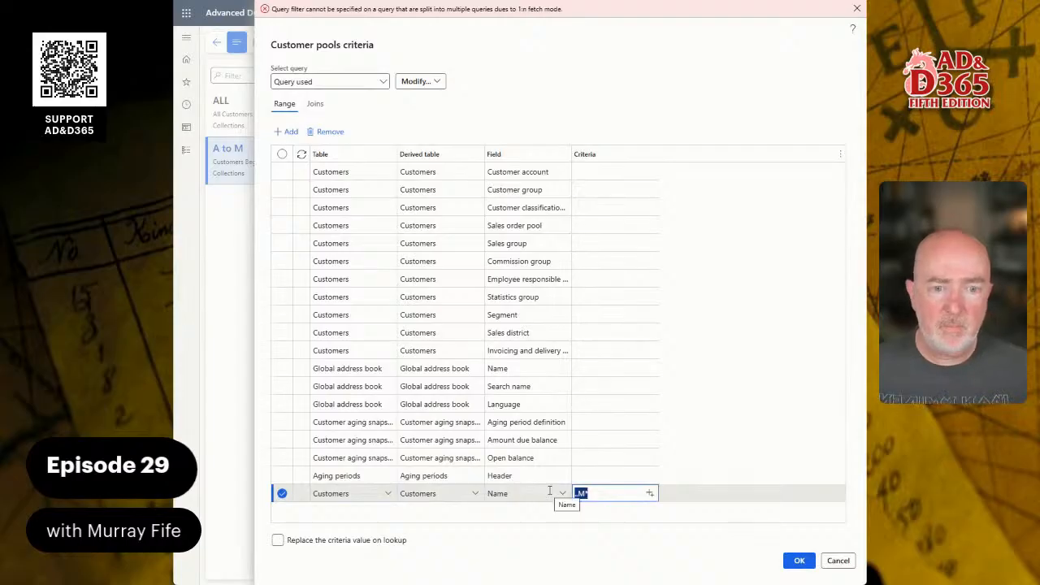
pyautogui.press('BackSpace')
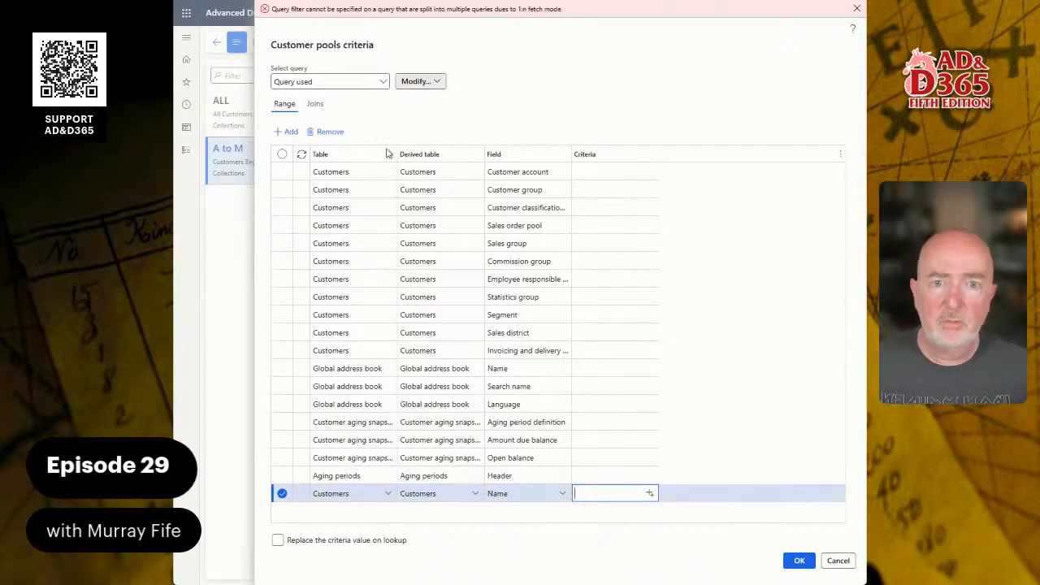
pyautogui.click(328, 132)
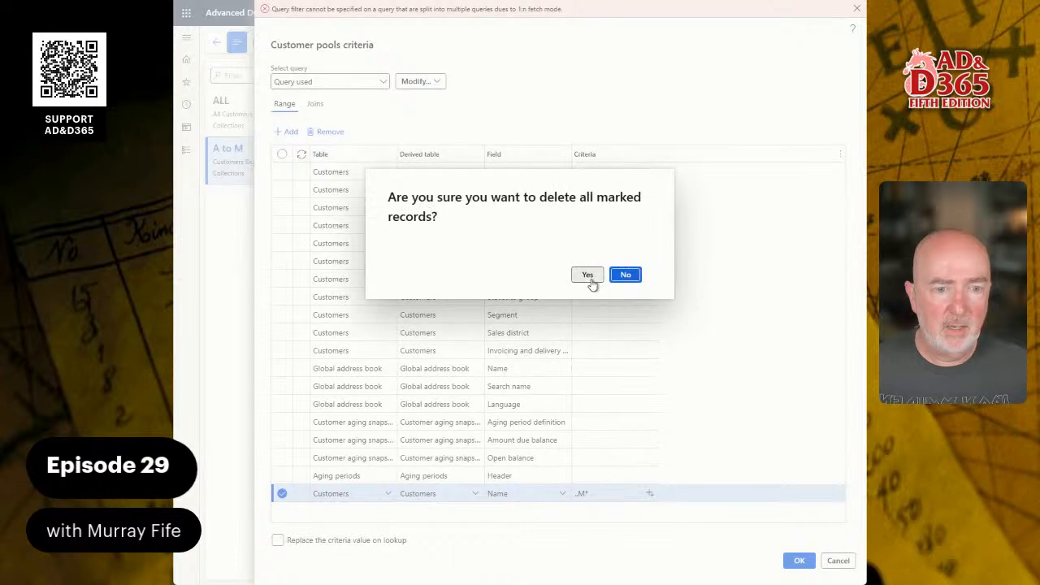
pyautogui.click(588, 276)
# Step: Apply the criteria ..M* to the Name field of the Global address book table and preview the A to M pool
pyautogui.click(598, 367)
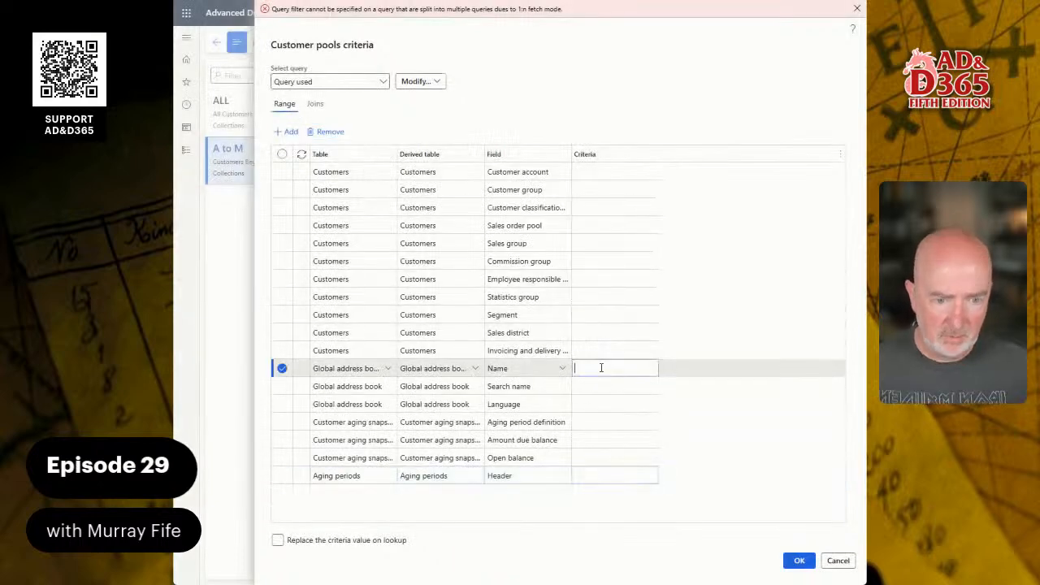
pyautogui.write('Customers Beginning with A to M')
pyautogui.hotkey('ctrl', 'z')
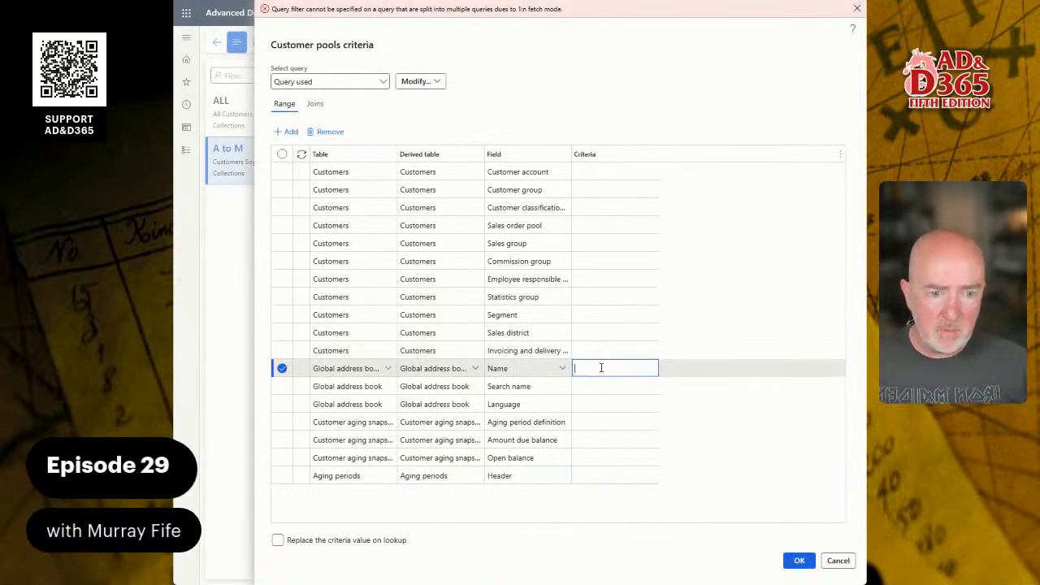
pyautogui.write('..M*')
pyautogui.click(799, 561)
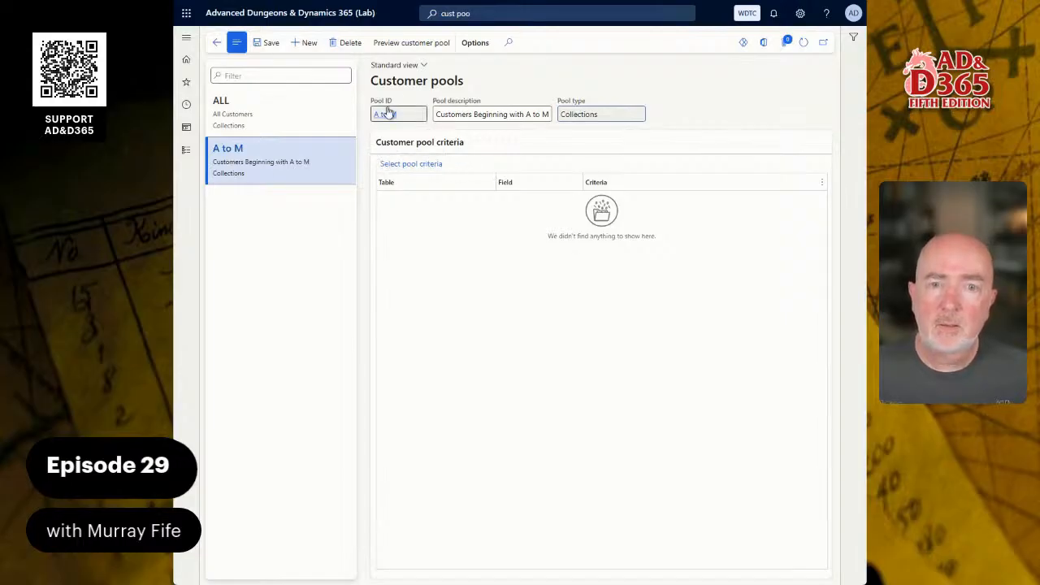
pyautogui.click(401, 50)
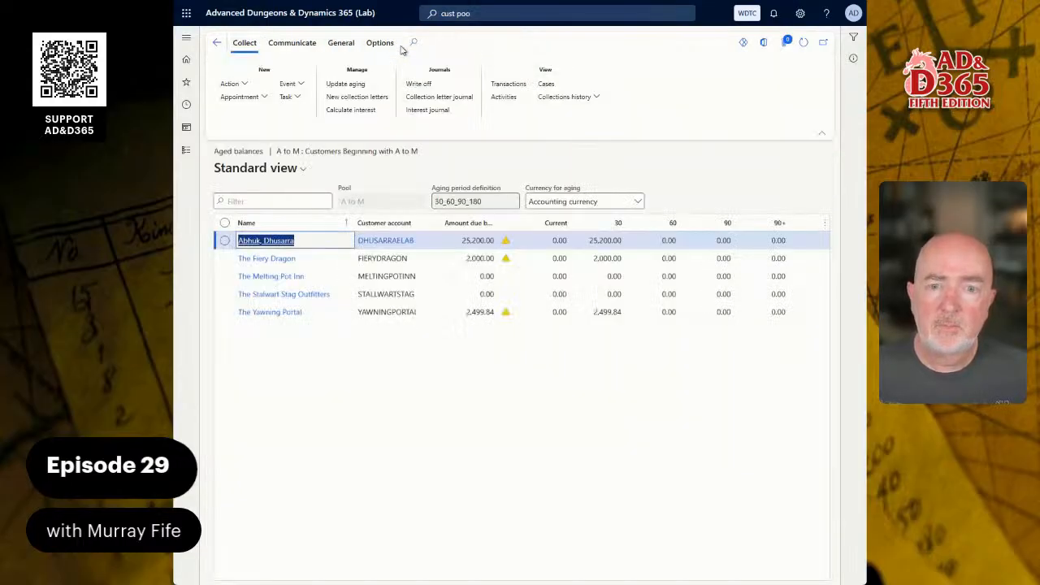
pyautogui.click(219, 44)
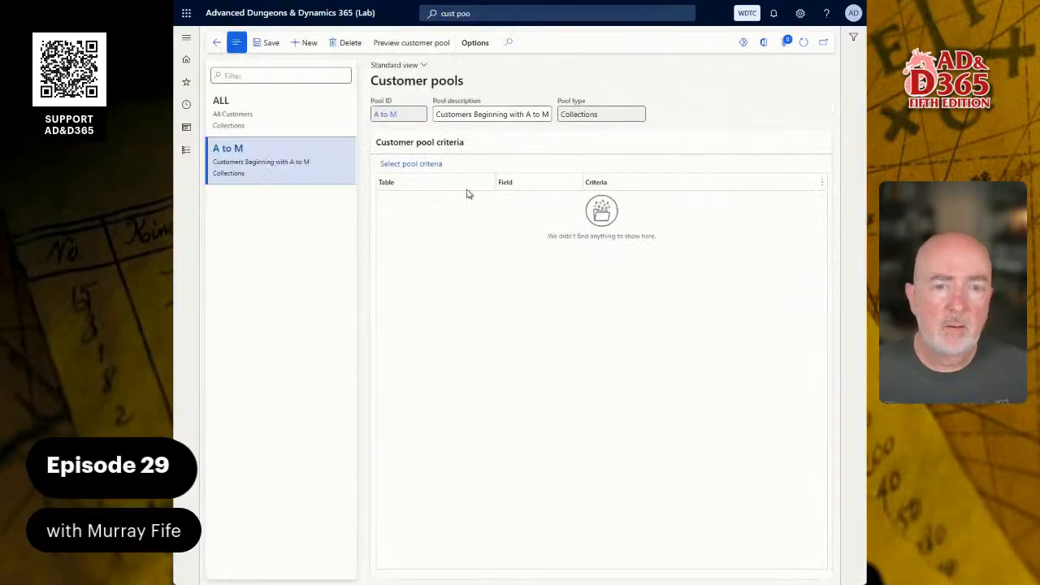
# Step: Reopen the A to M pool's criteria and enter ..M* again for the Name field of the Global address book table
pyautogui.click(422, 164)
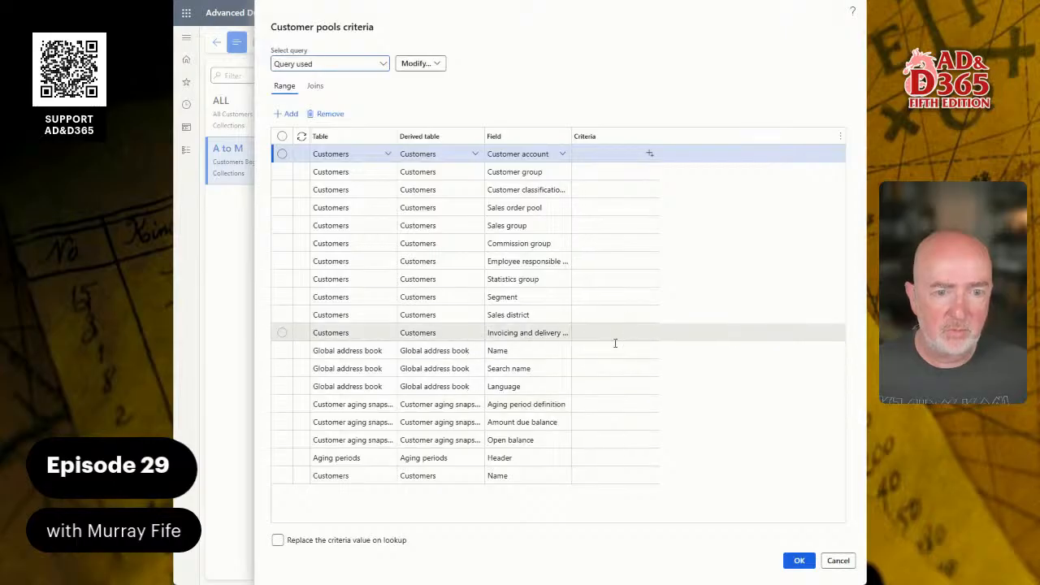
pyautogui.click(593, 354)
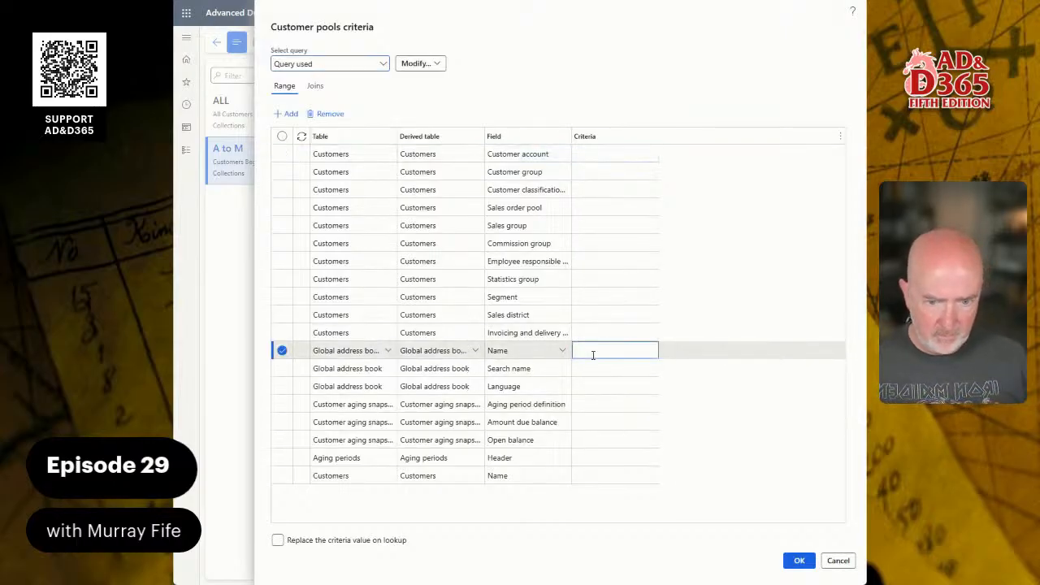
pyautogui.write('..M*')
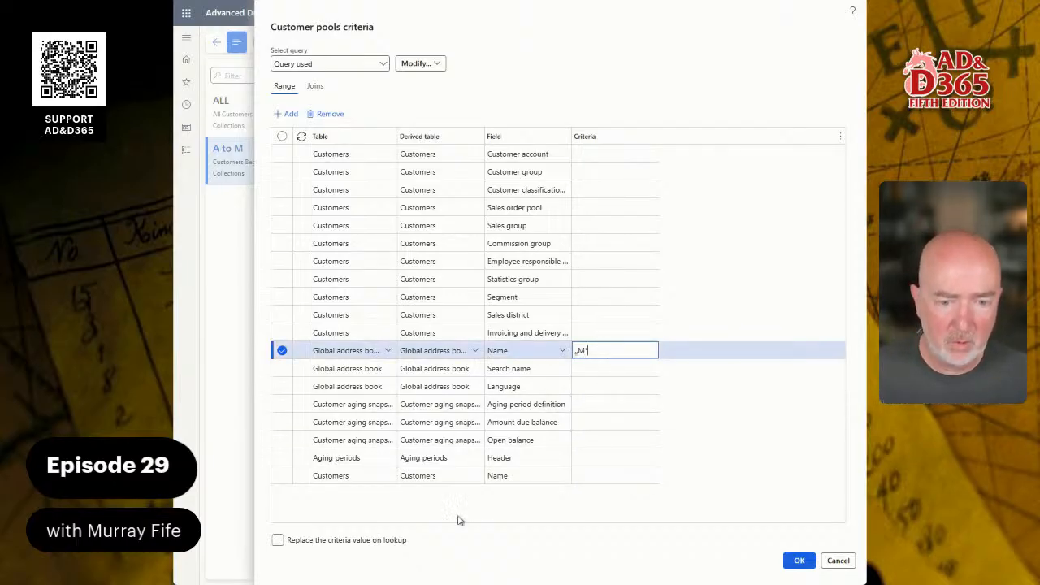
pyautogui.click(796, 560)
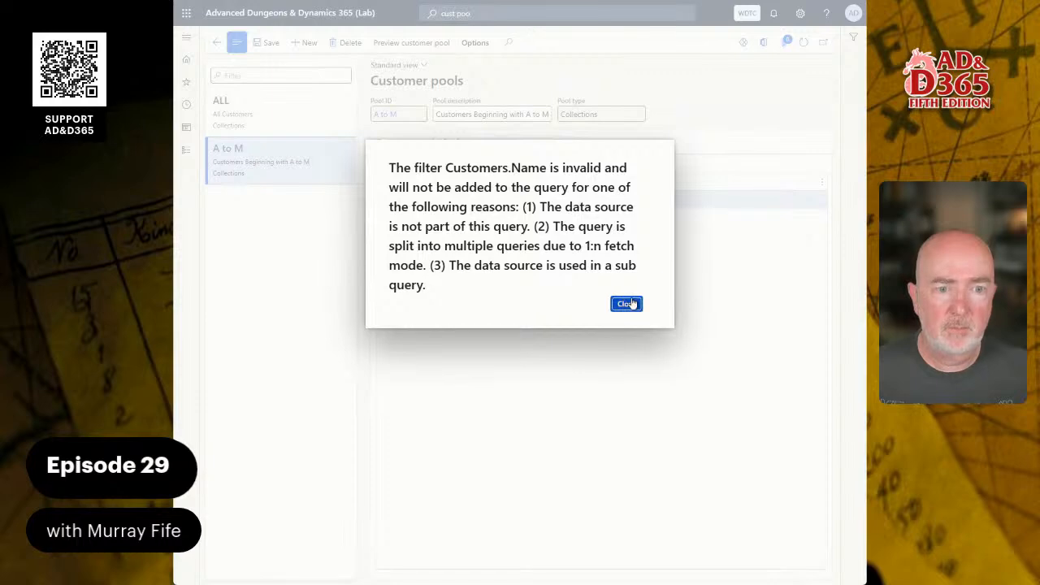
pyautogui.click(626, 305)
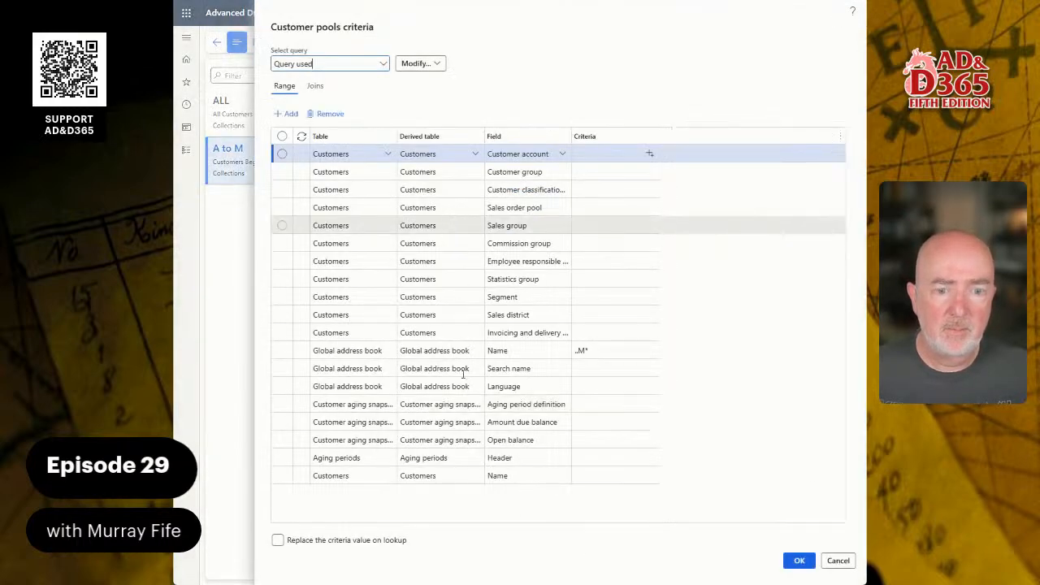
# Step: Remove the Name range of the Customers table from the A to M pool's criteria and apply the change
pyautogui.click(525, 477)
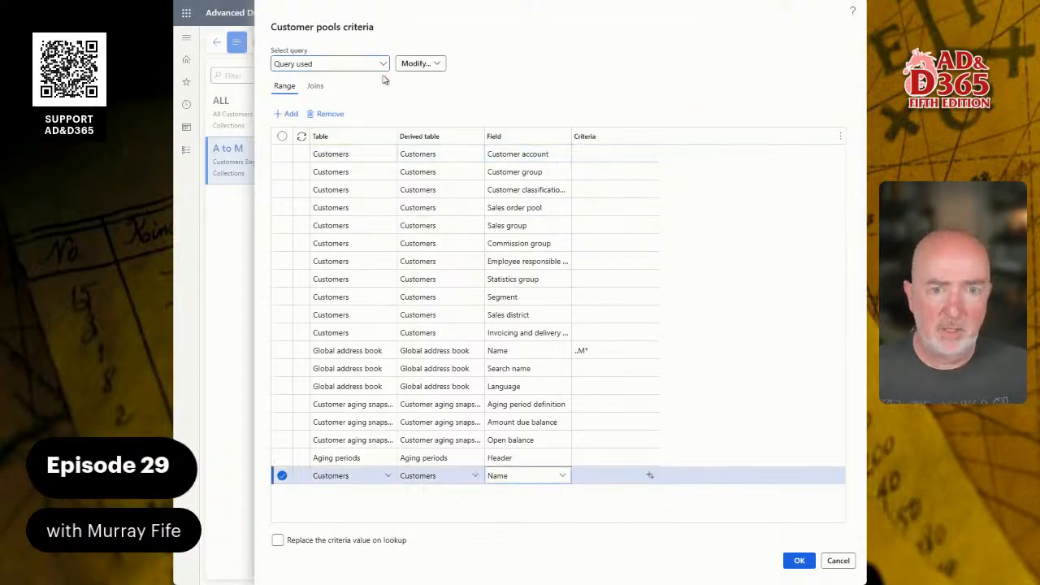
pyautogui.click(325, 114)
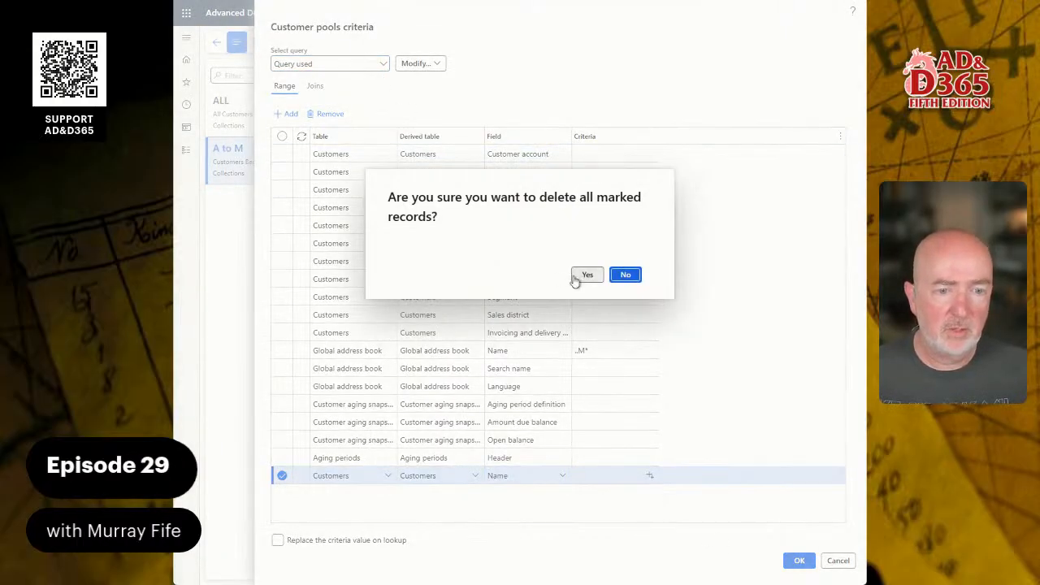
pyautogui.click(577, 277)
pyautogui.click(798, 560)
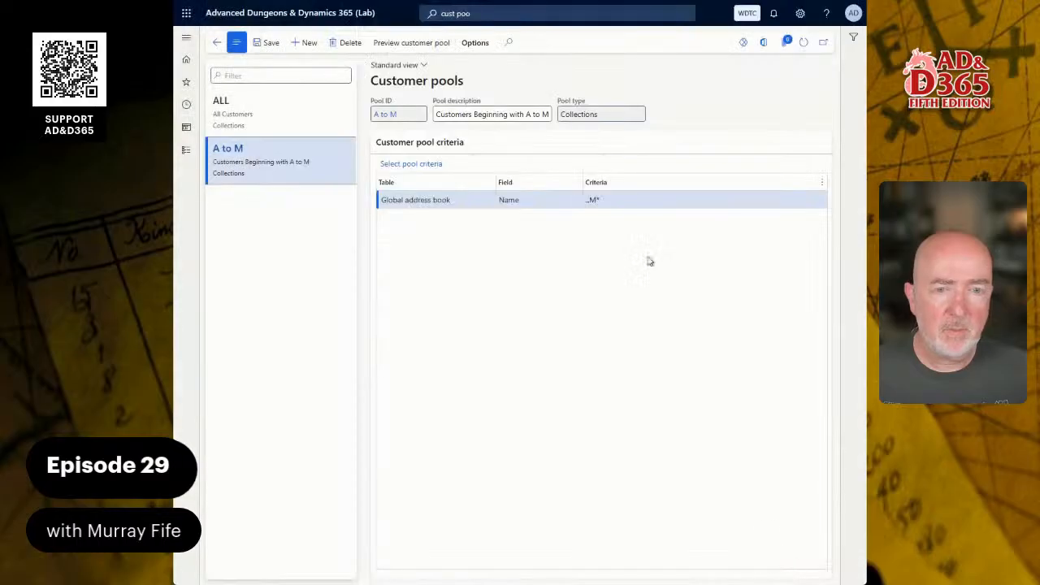
# Step: Preview the customers in the A to M pool and in the ALL pool to compare them
pyautogui.click(411, 43)
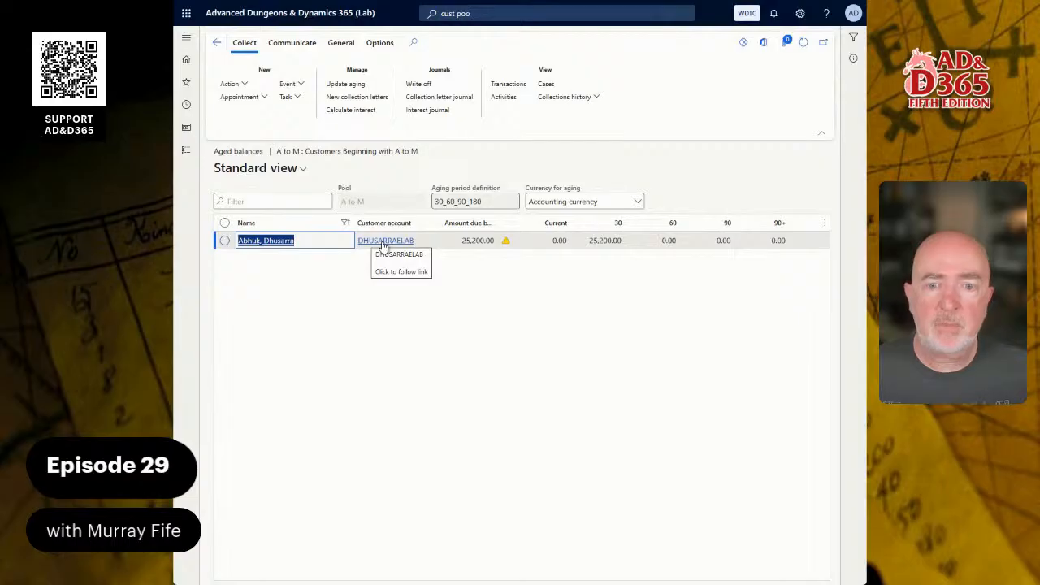
pyautogui.click(218, 44)
pyautogui.click(272, 112)
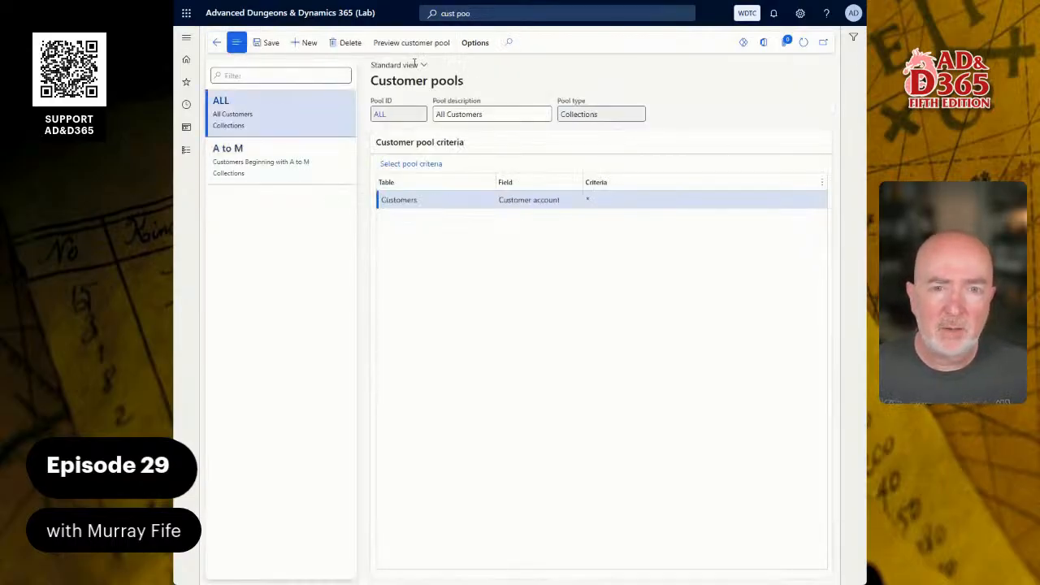
pyautogui.click(418, 46)
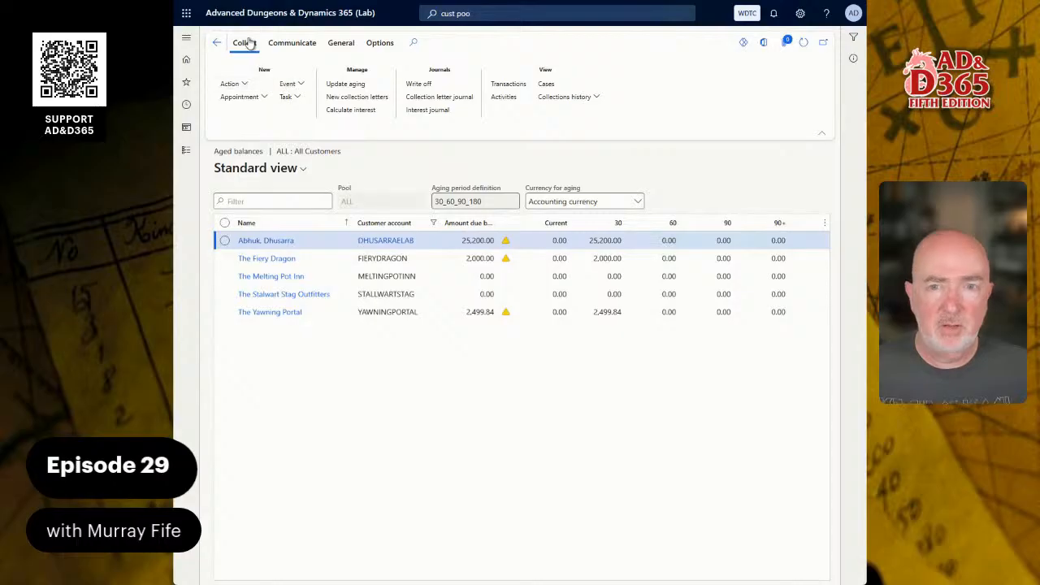
pyautogui.click(216, 42)
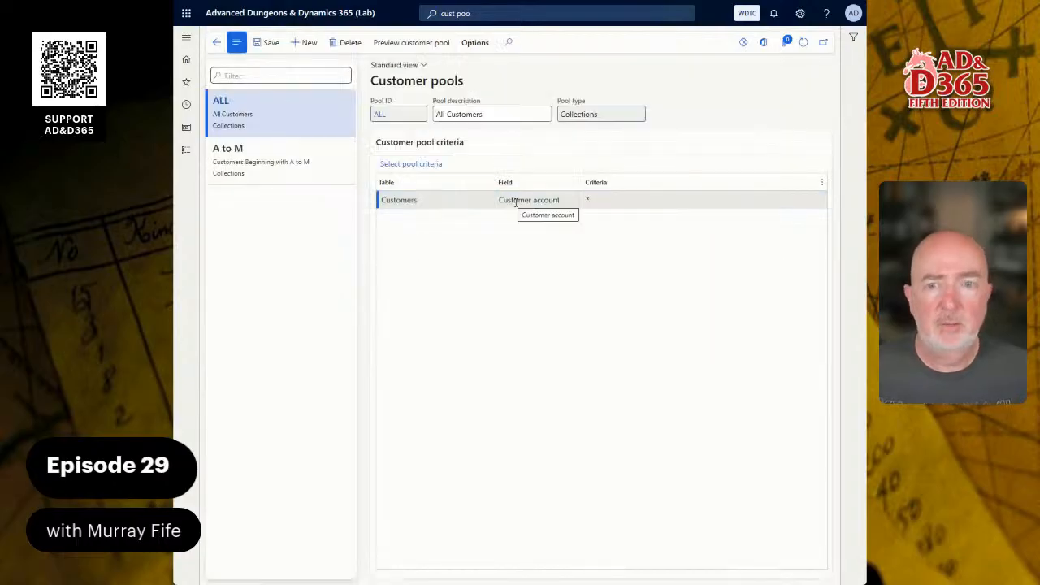
# Step: Clear the A to M pool's Global address book Name criteria and apply ..M* to the Customer account field of the Customers table
pyautogui.click(347, 171)
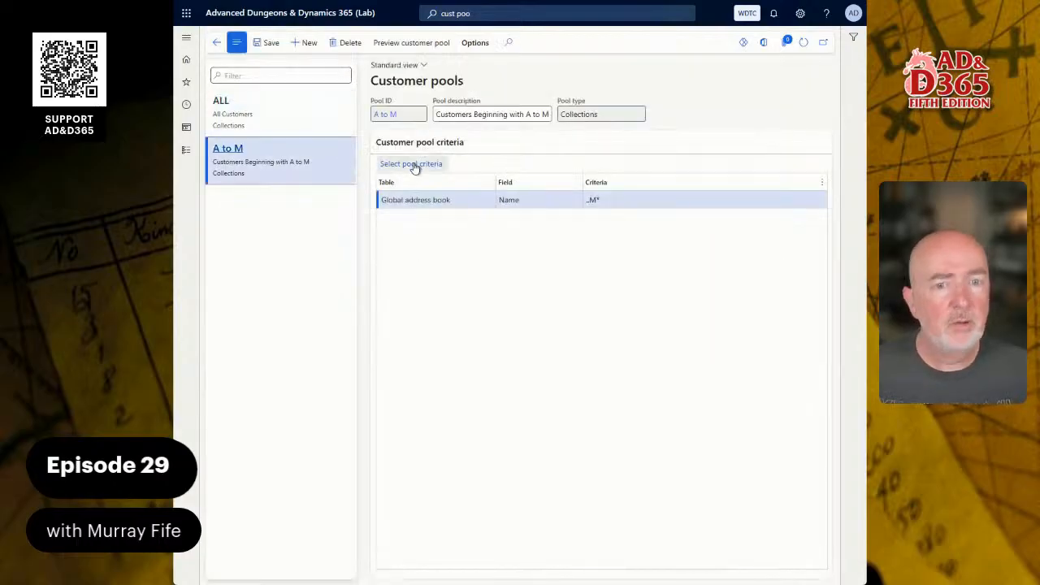
pyautogui.click(423, 165)
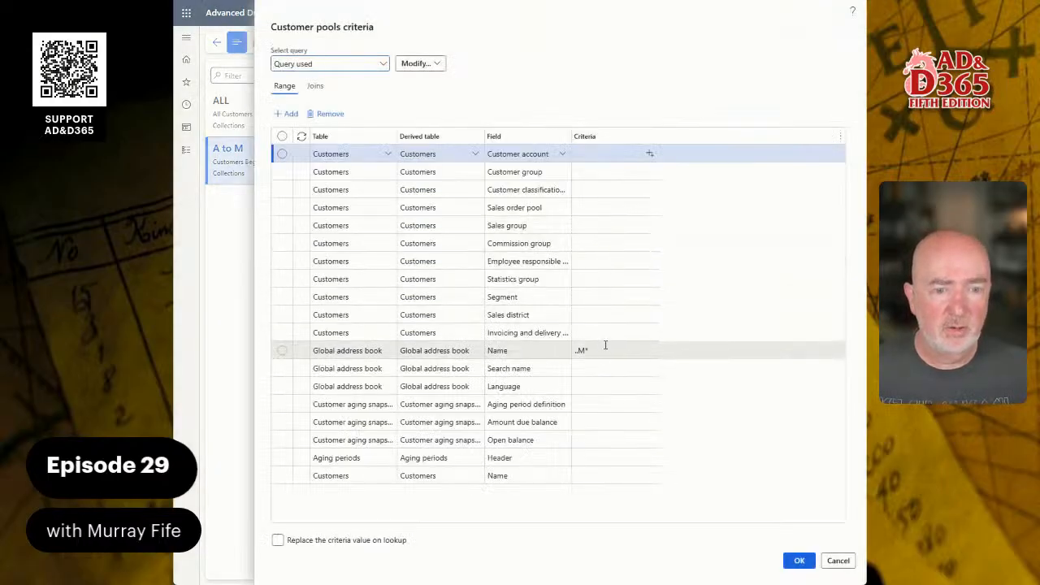
pyautogui.click(594, 350)
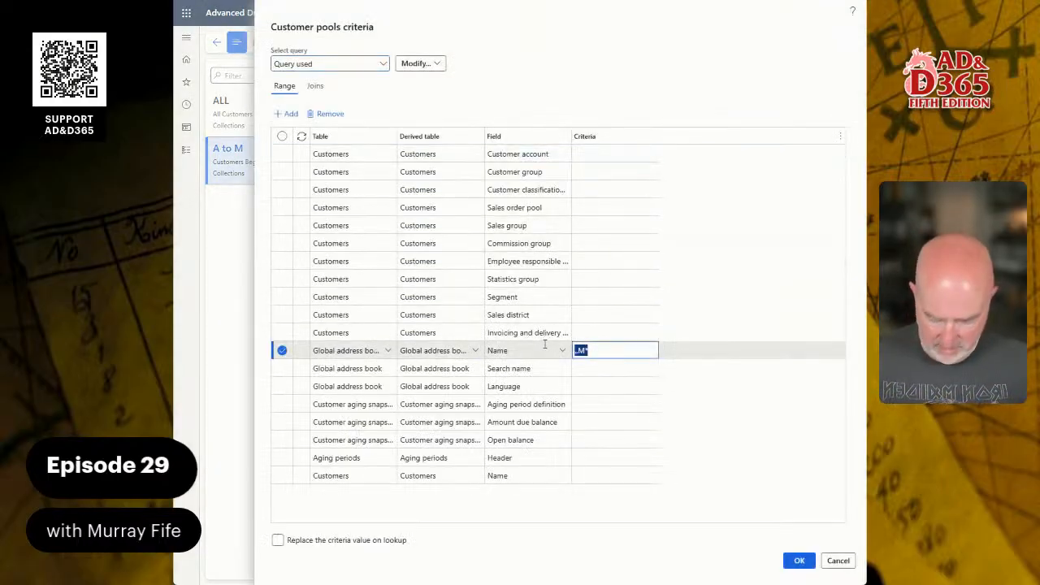
pyautogui.press('BackSpace')
pyautogui.click(591, 156)
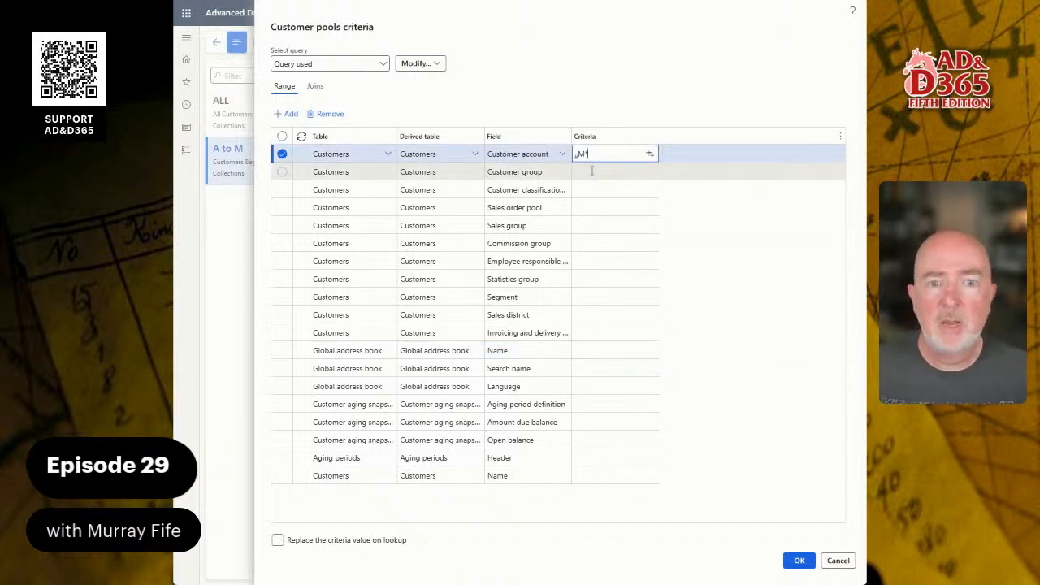
pyautogui.click(799, 561)
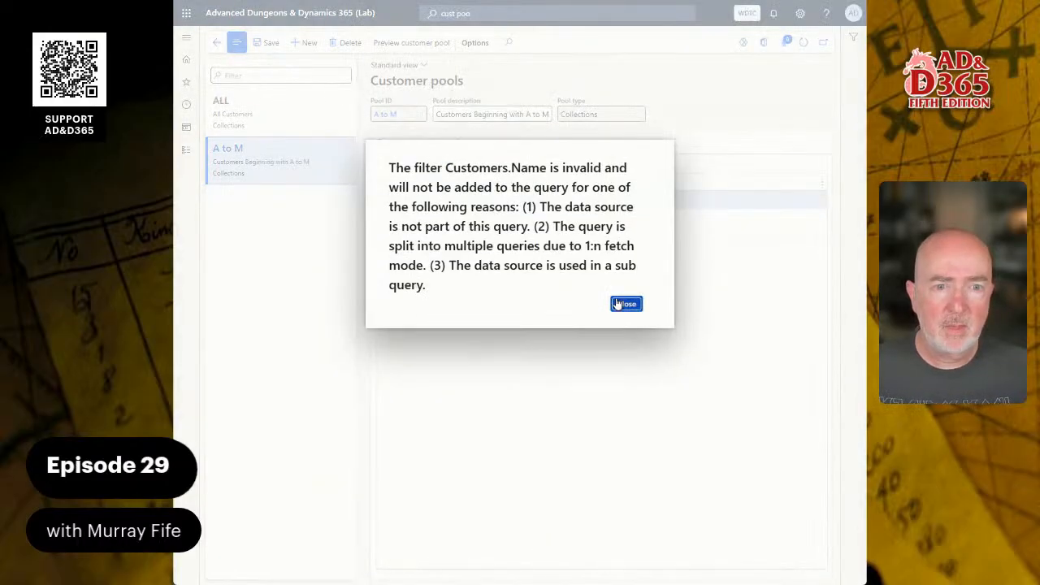
# Step: Remove the Customers table's Name range from the A to M pool's criteria and preview the pool's customers
pyautogui.click(627, 304)
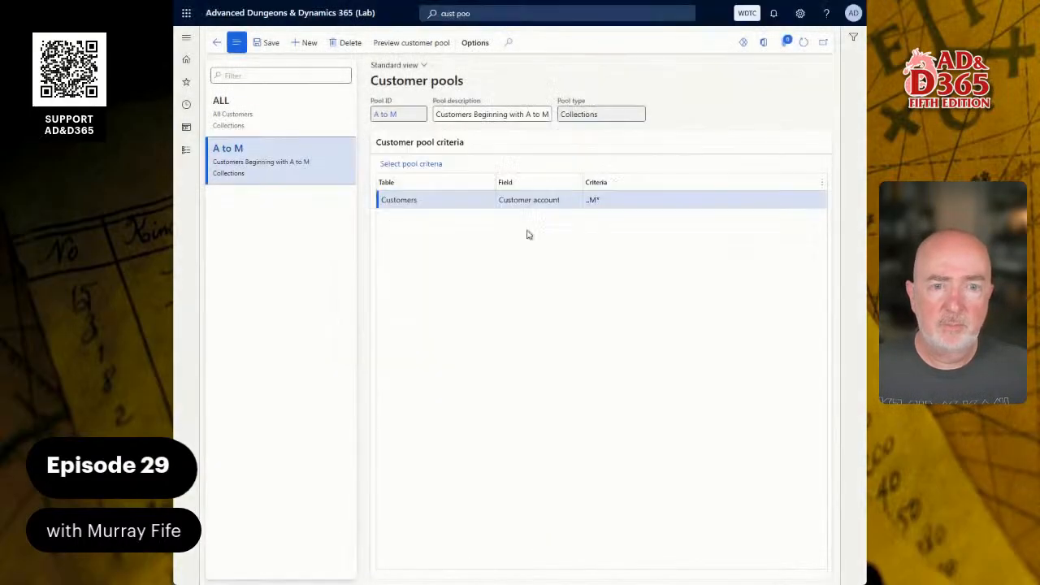
pyautogui.click(415, 167)
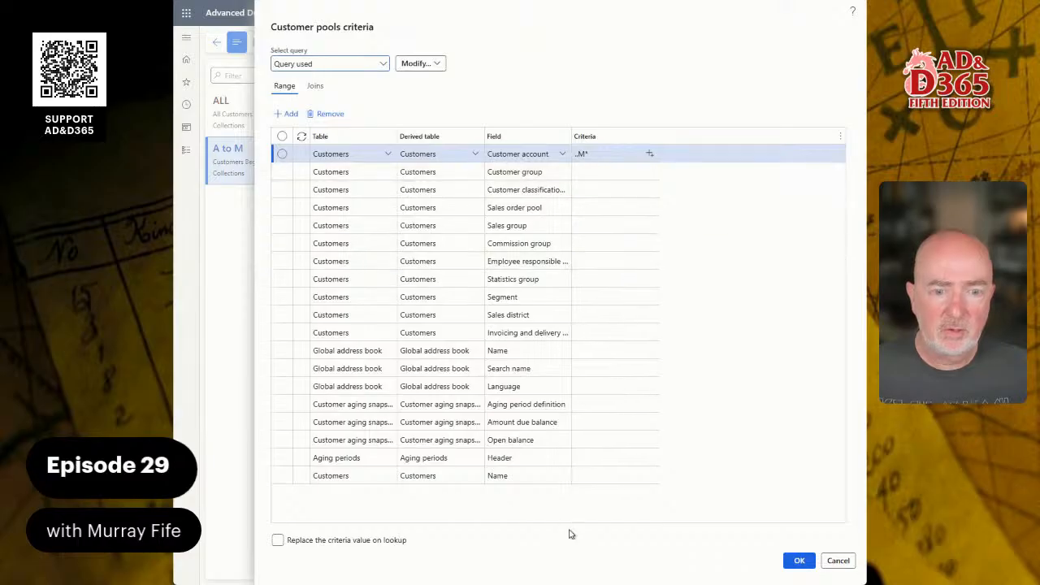
pyautogui.click(526, 476)
pyautogui.click(327, 114)
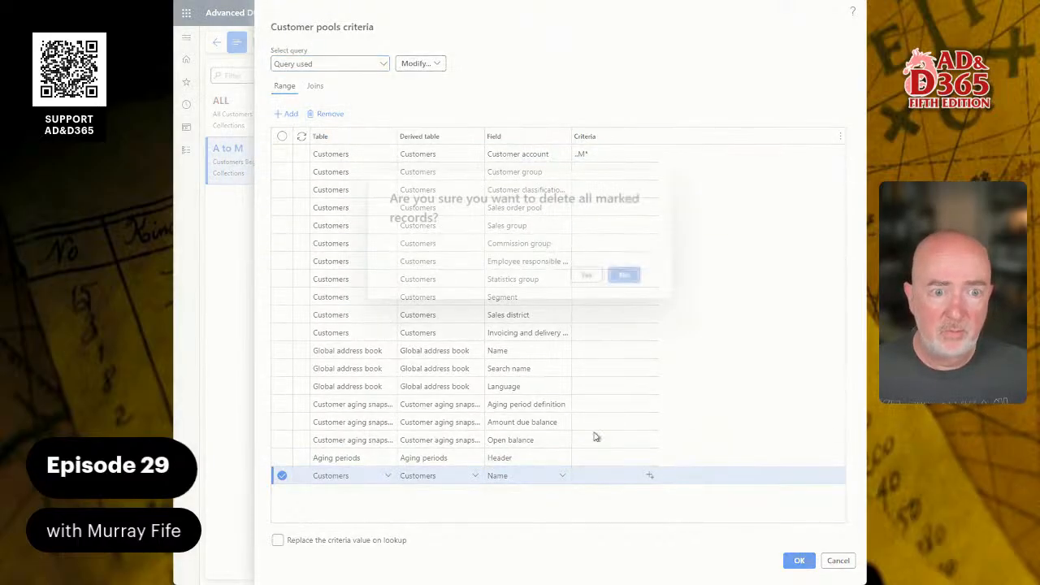
pyautogui.click(587, 277)
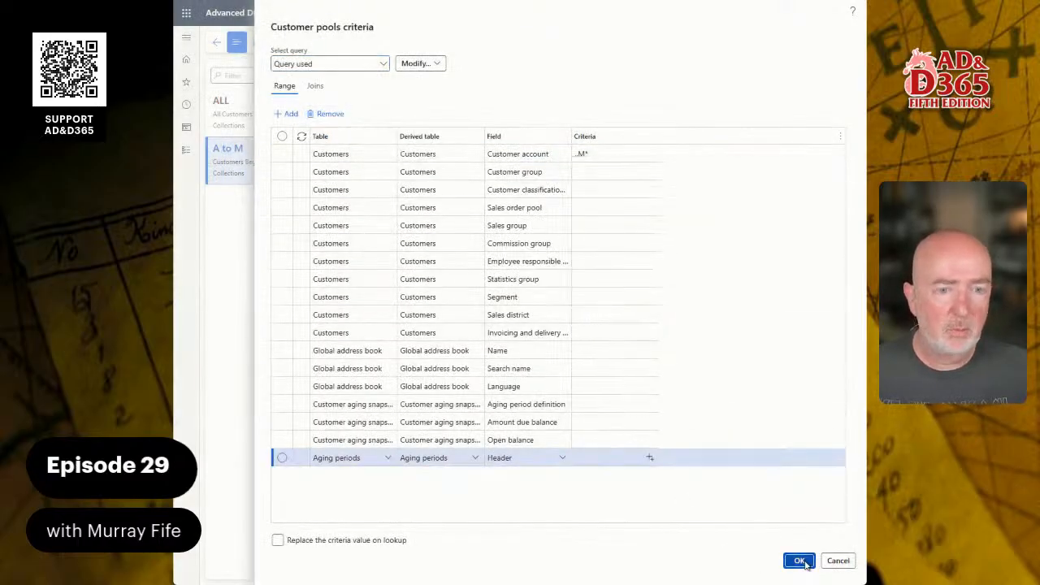
pyautogui.click(798, 560)
pyautogui.click(411, 43)
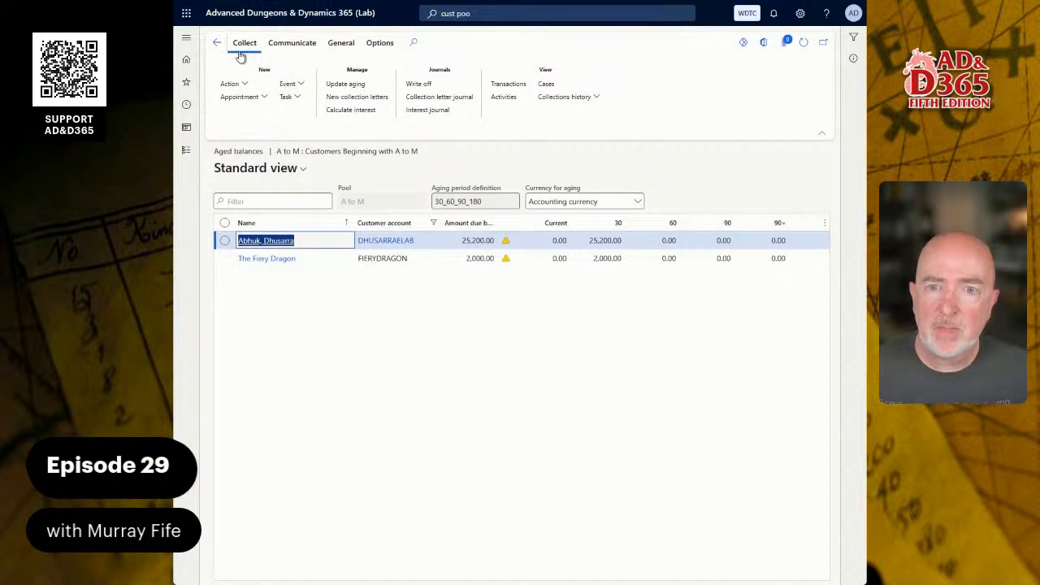
pyautogui.click(216, 43)
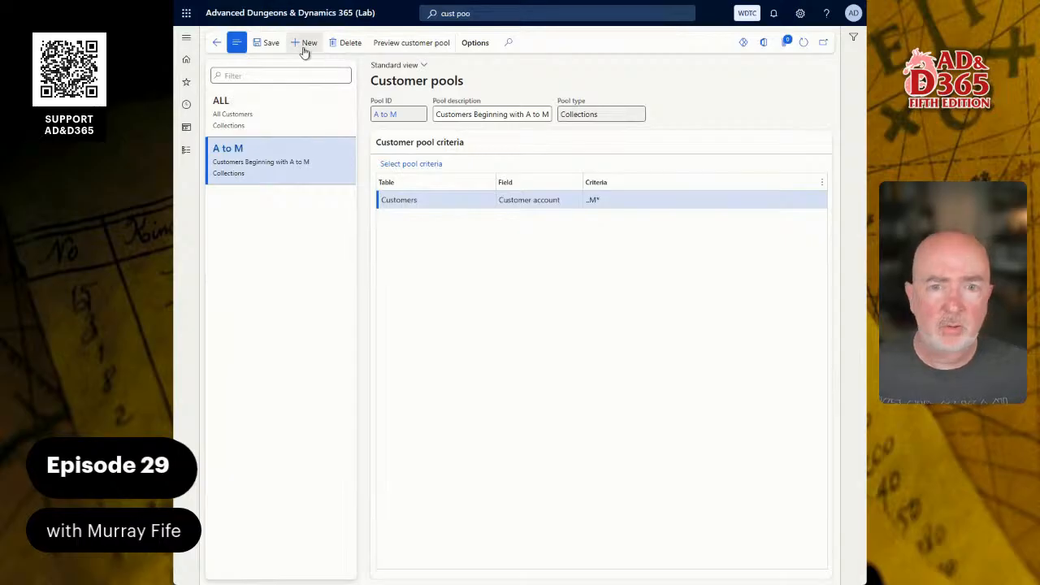
# Step: Create and save a Collections customer pool with ID N to Z and description Customers Beginning with N to Z
pyautogui.click(304, 42)
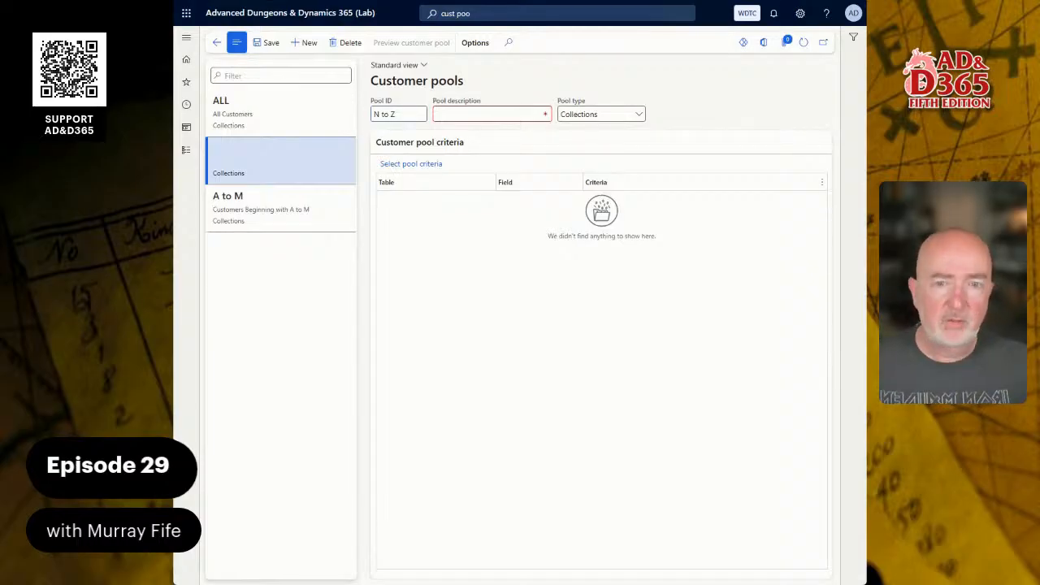
pyautogui.click(477, 112)
pyautogui.write('Customers Beginning with N to Z')
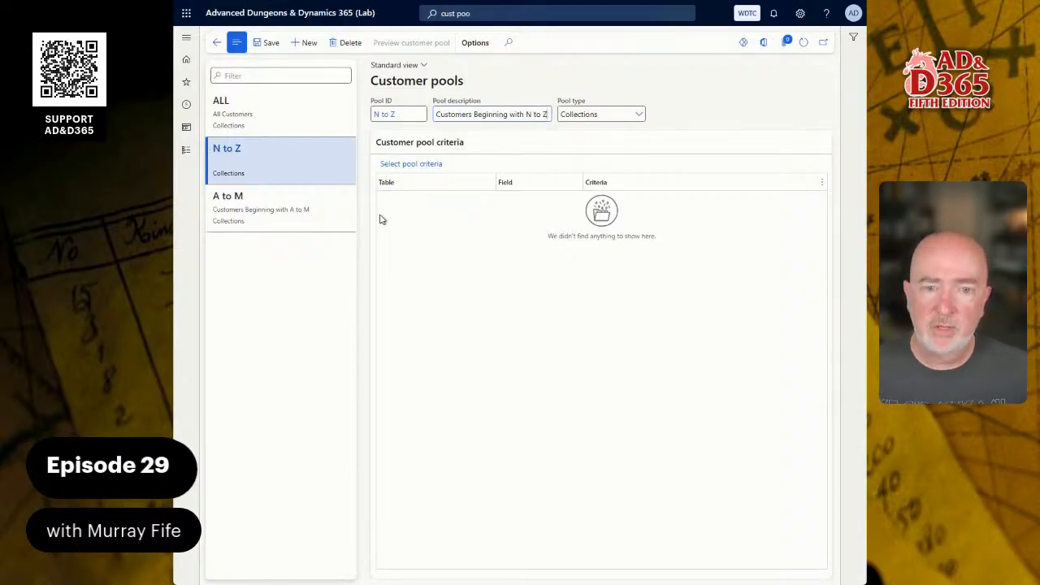
pyautogui.click(271, 47)
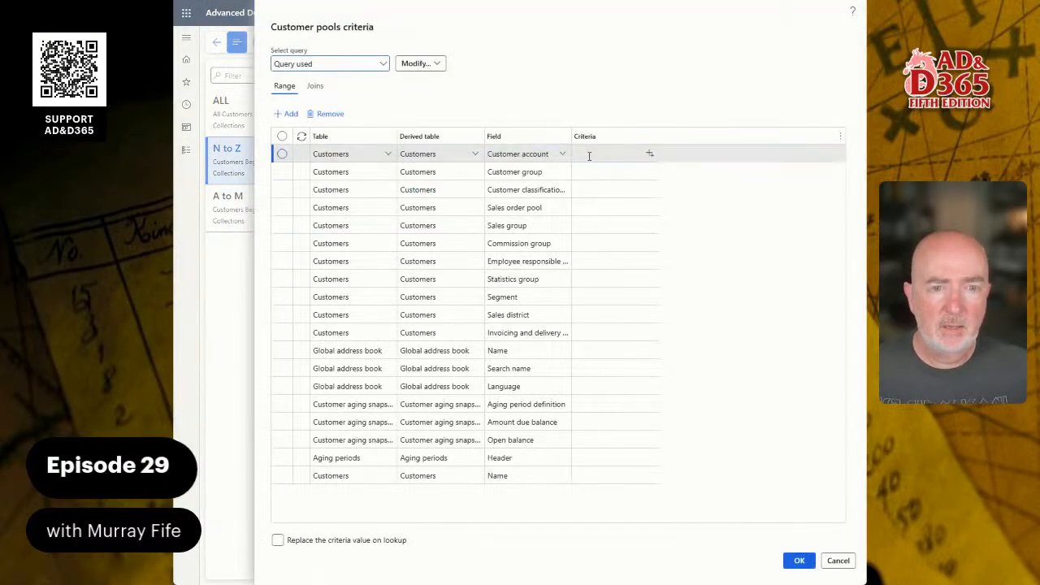
# Step: Try N*.. as the N to Z pool's Customer account criteria, without the Customers table's Name range, and preview the pool
pyautogui.click(445, 480)
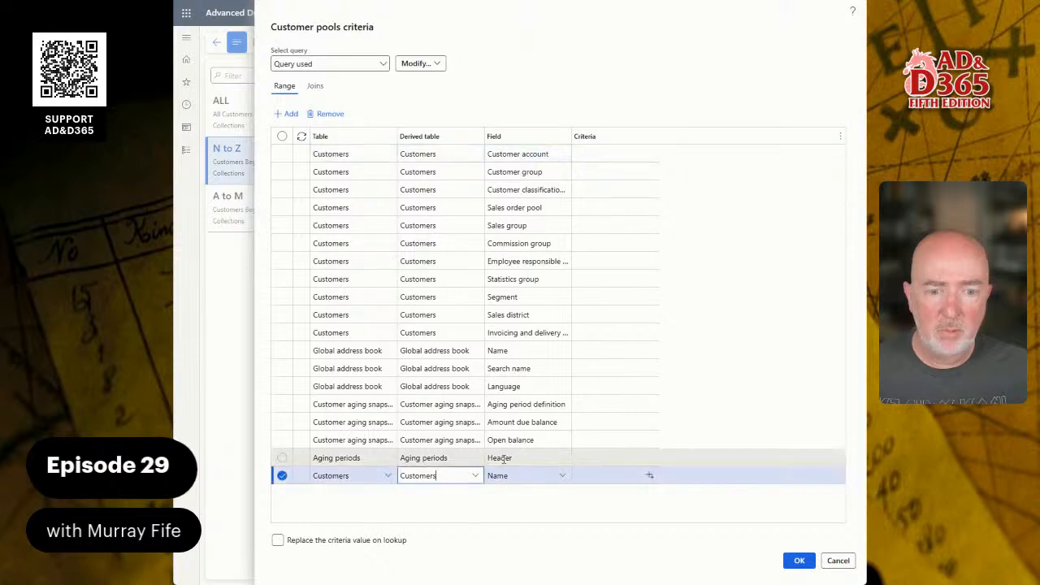
pyautogui.click(328, 114)
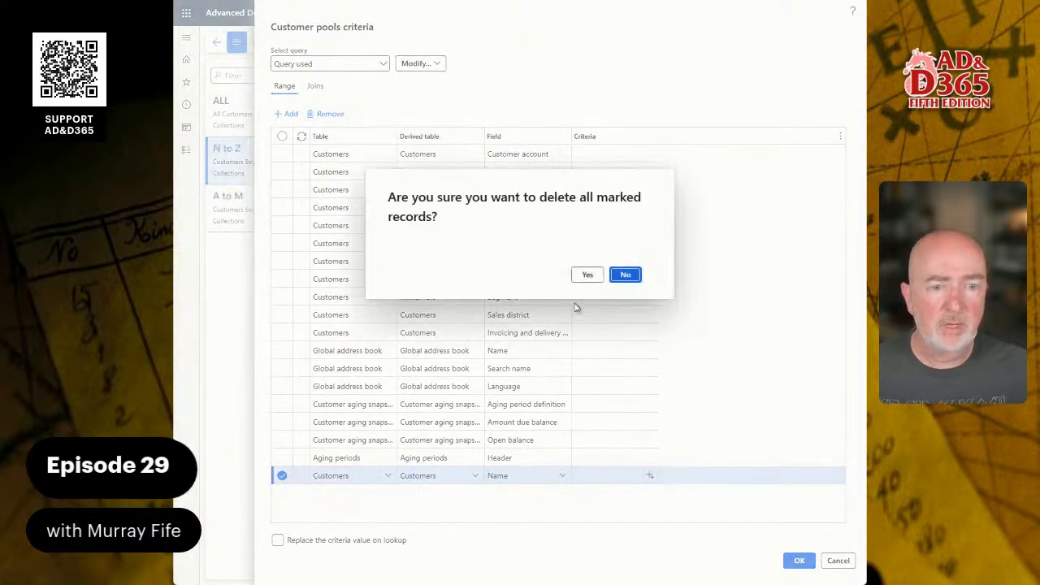
pyautogui.click(588, 275)
pyautogui.click(601, 155)
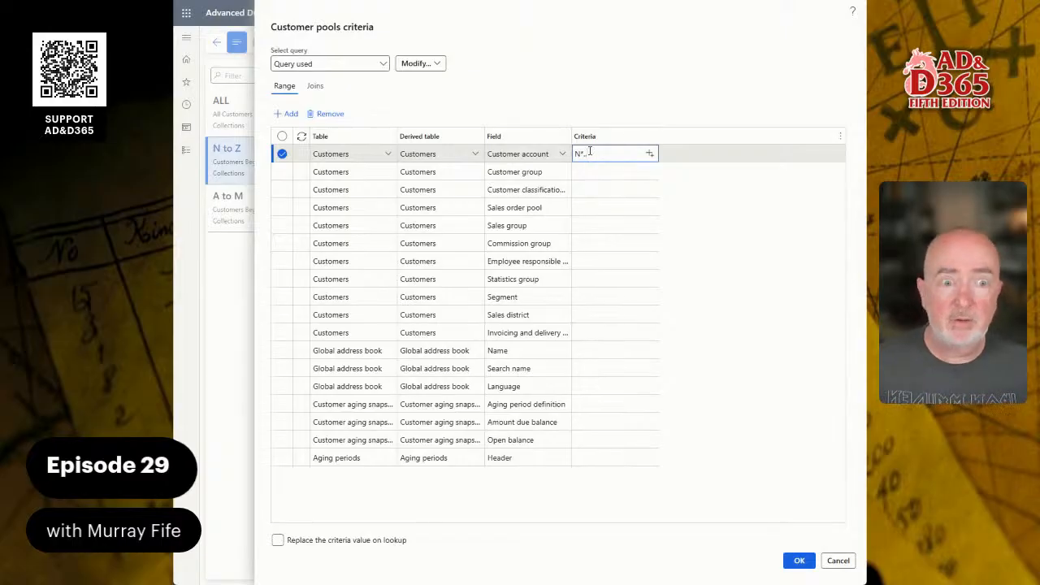
pyautogui.click(790, 560)
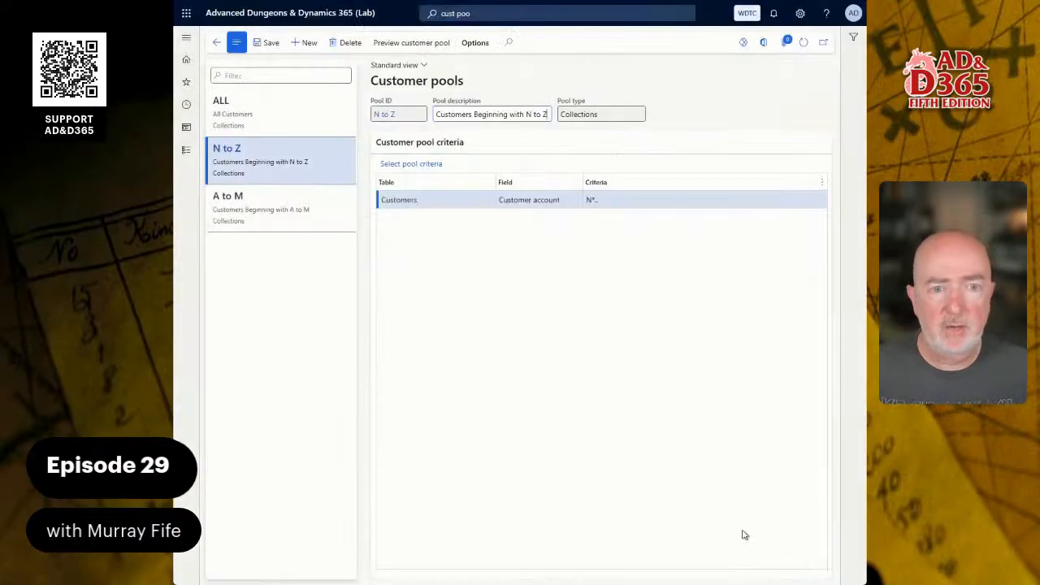
pyautogui.click(391, 46)
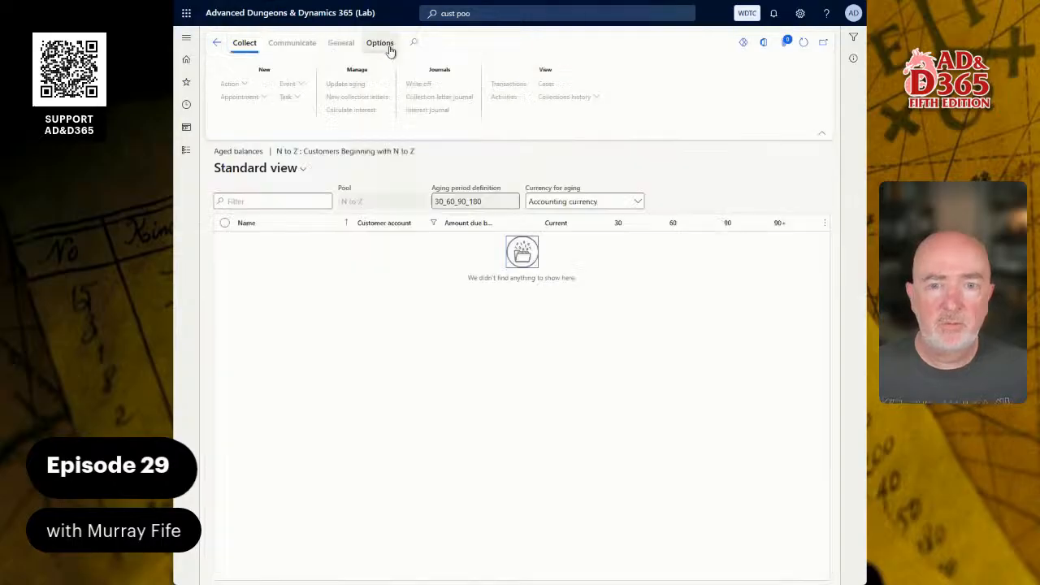
pyautogui.click(218, 45)
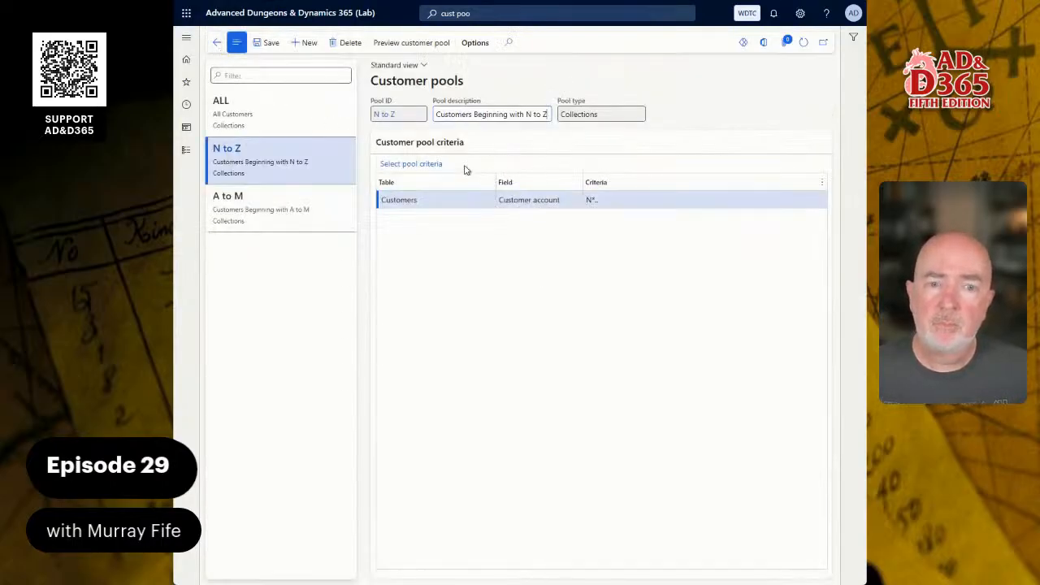
# Step: Reapply the N to Z pool's N*.. Customer account criteria with the Customers table's Name range removed, and preview the pool again
pyautogui.click(414, 165)
pyautogui.click(608, 154)
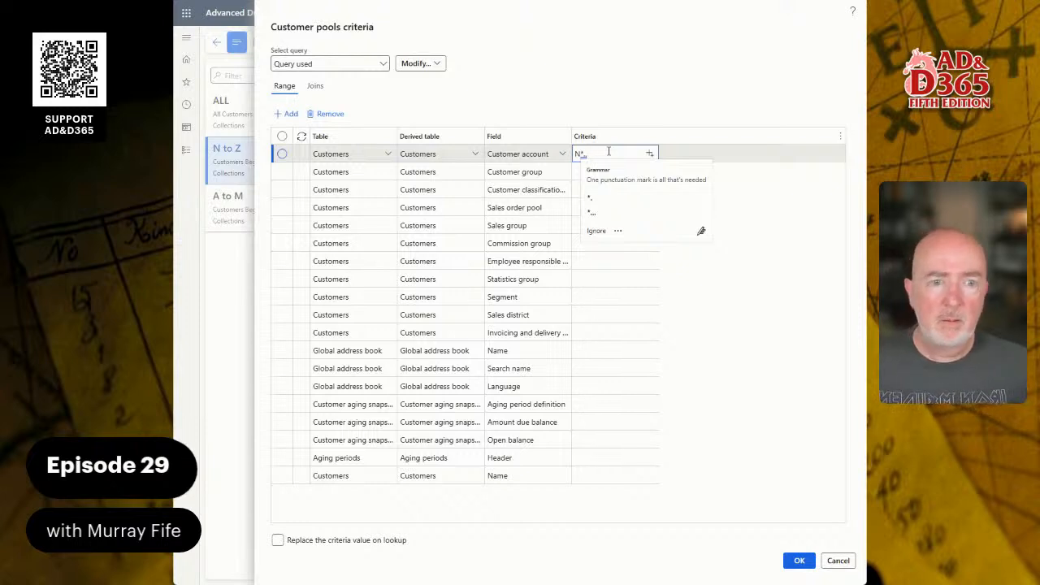
pyautogui.click(609, 152)
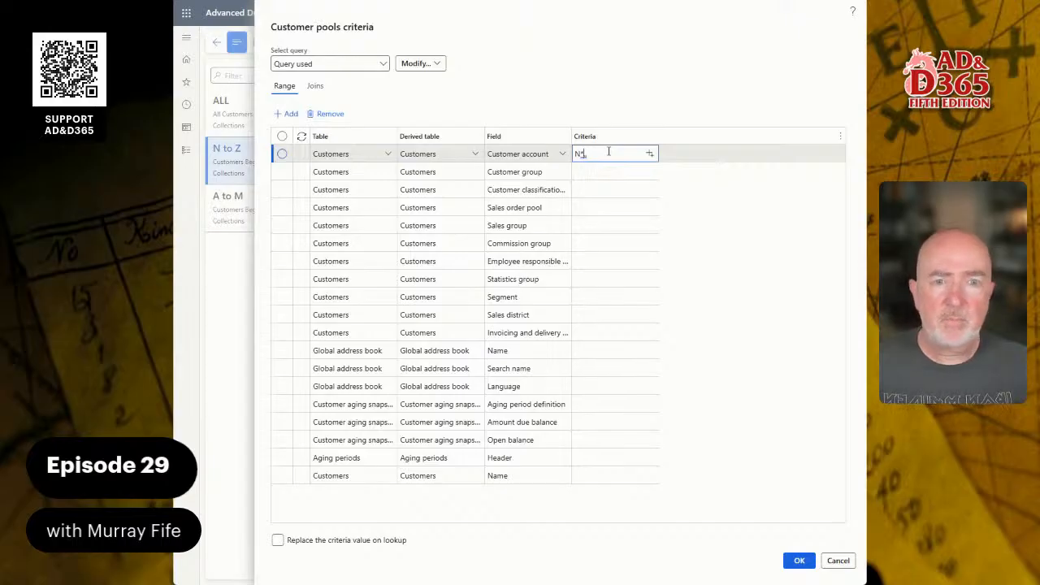
pyautogui.click(543, 475)
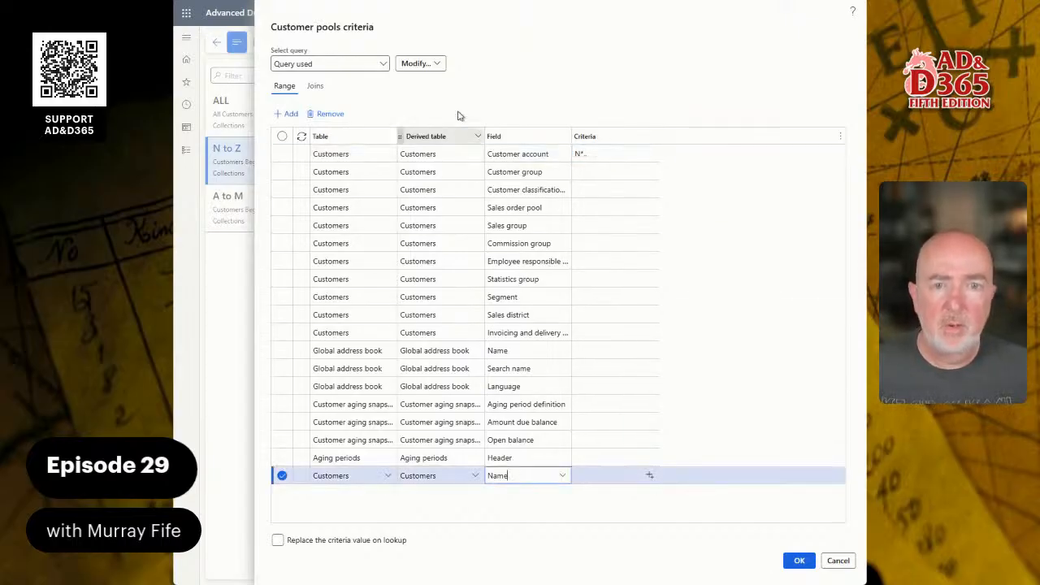
pyautogui.click(325, 114)
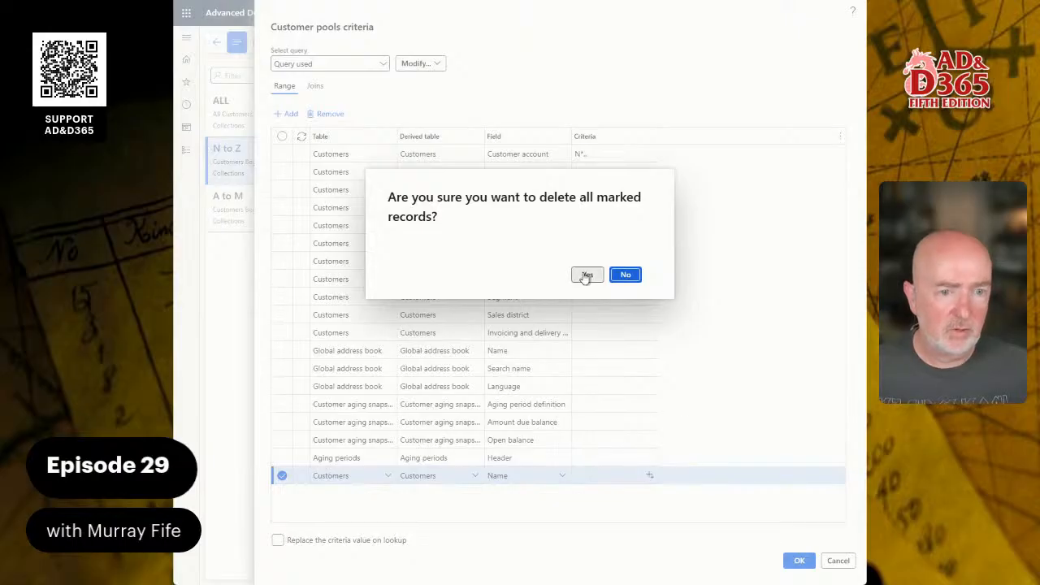
pyautogui.click(586, 275)
pyautogui.click(602, 152)
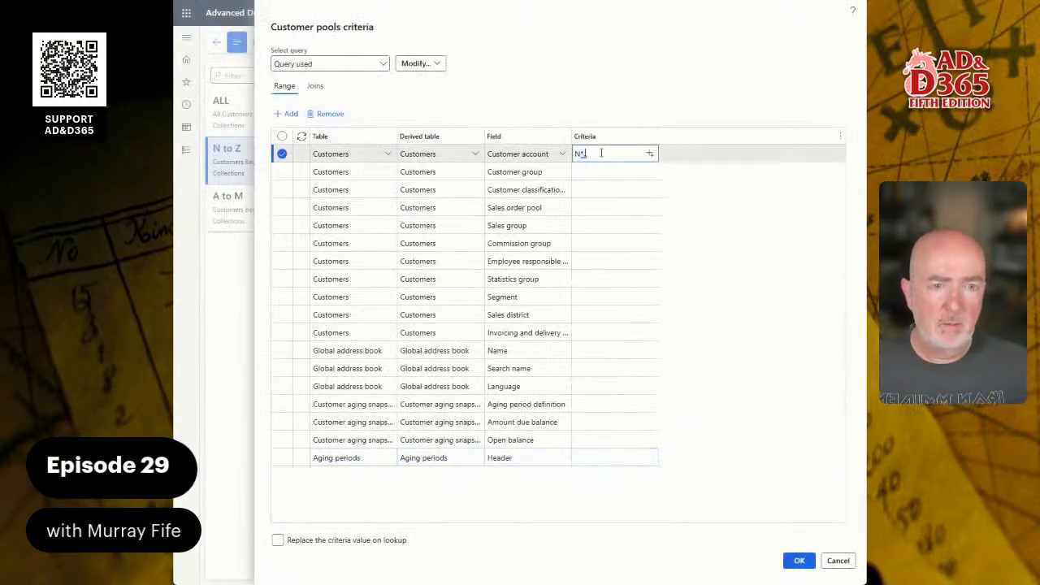
pyautogui.click(798, 560)
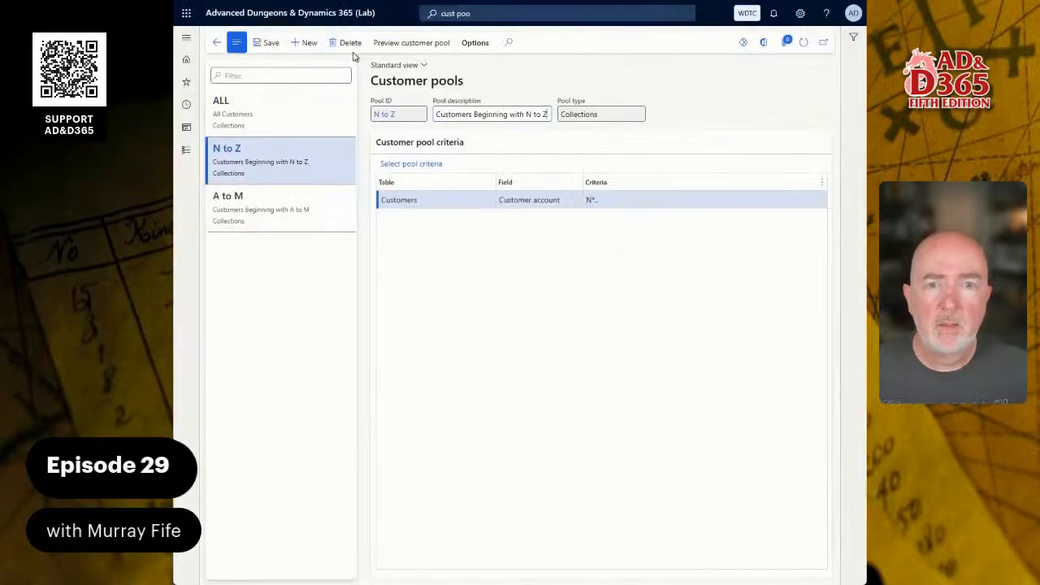
pyautogui.click(417, 43)
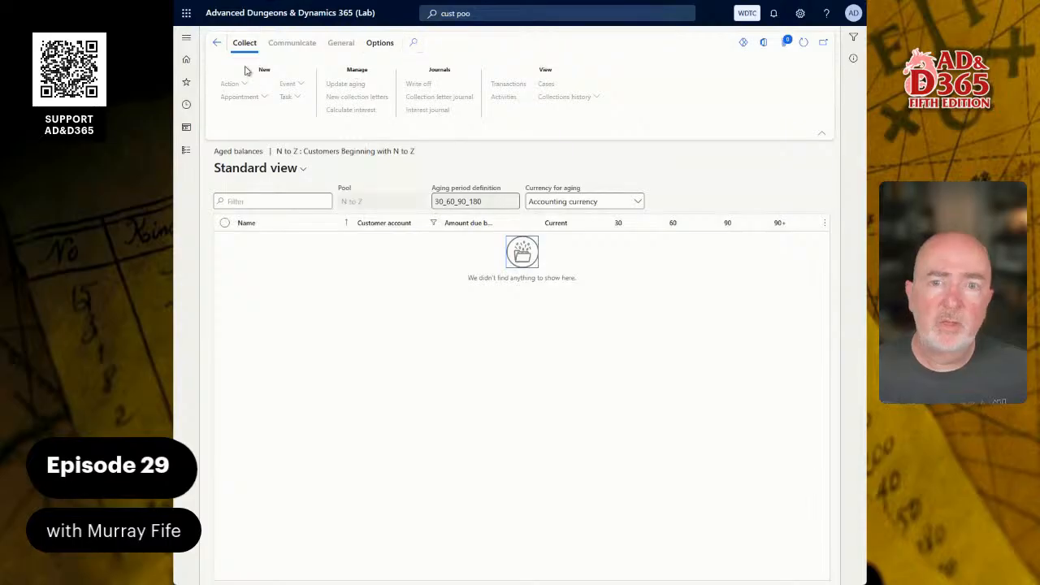
pyautogui.click(216, 42)
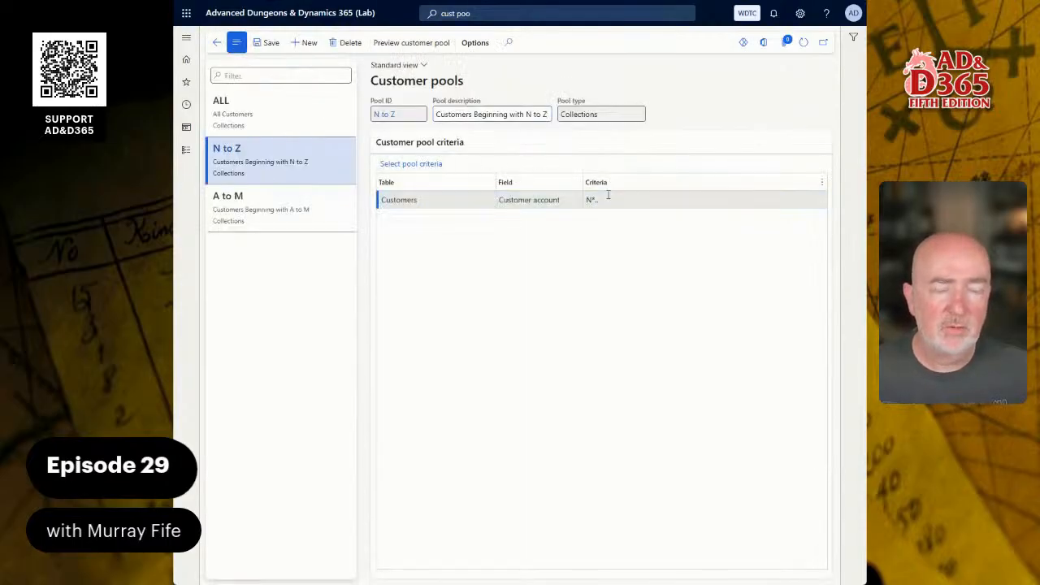
pyautogui.click(410, 165)
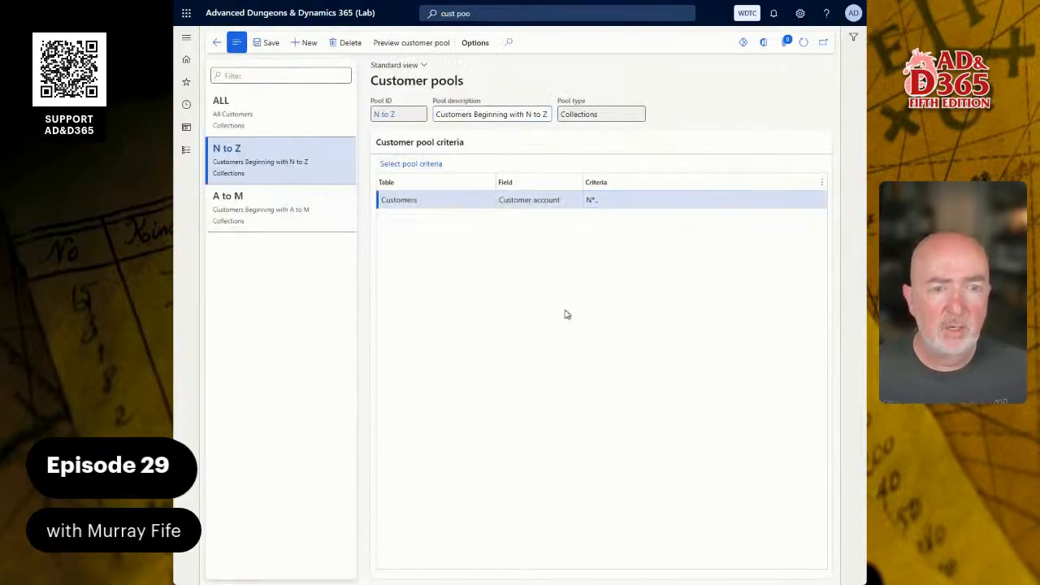
pyautogui.click(536, 474)
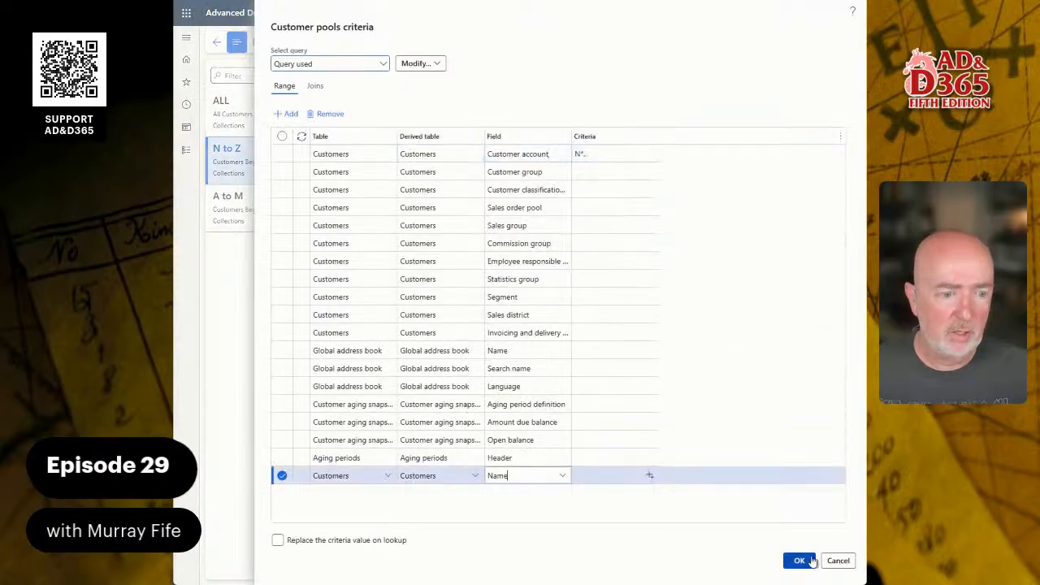
pyautogui.click(798, 561)
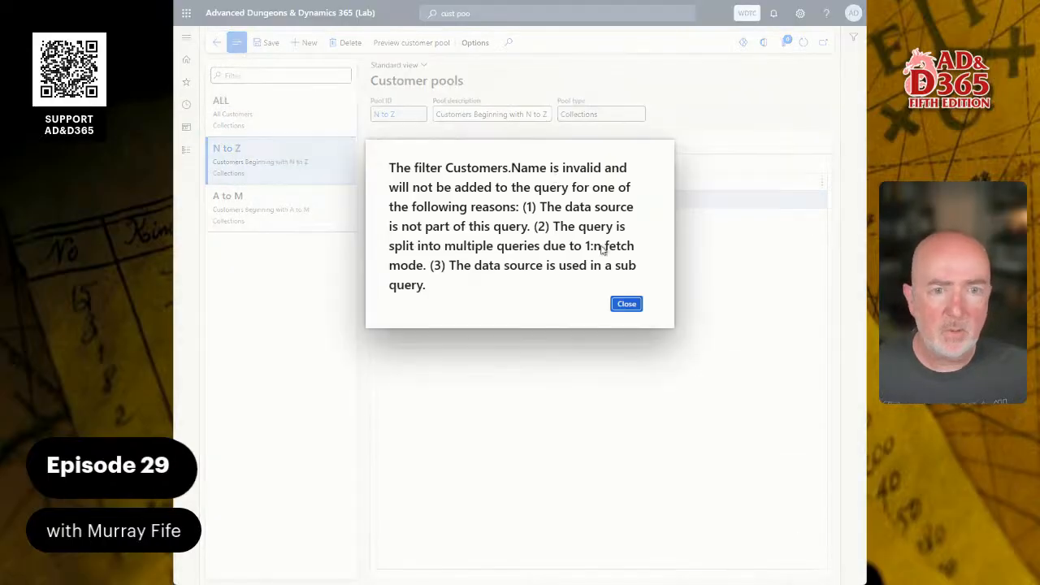
pyautogui.click(623, 307)
pyautogui.click(625, 304)
# Step: Set the N to Z pool's Customer account criteria to N.. and remove the Customers table's Name range
pyautogui.click(413, 165)
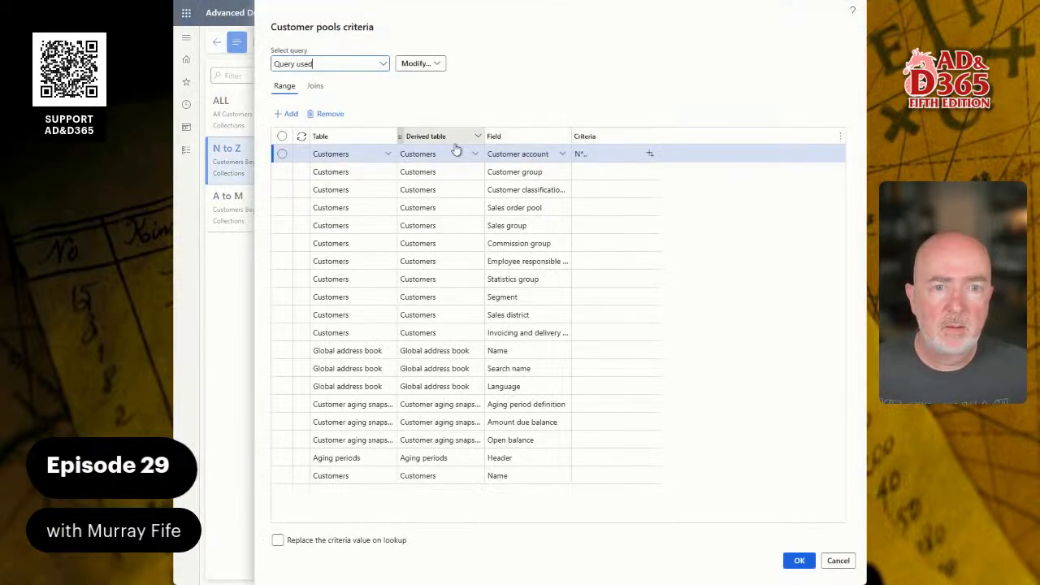
pyautogui.click(611, 154)
pyautogui.write('N..')
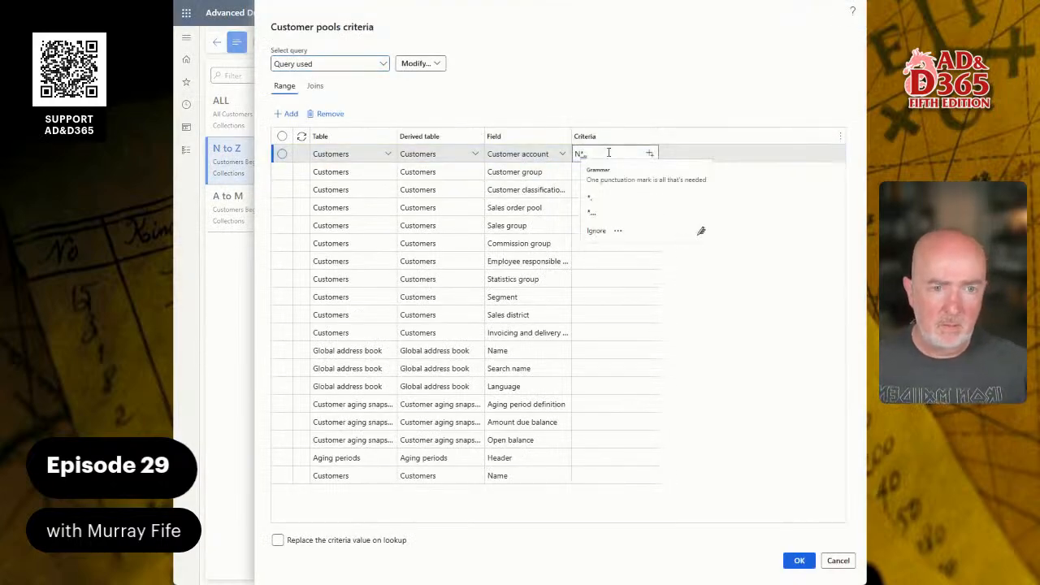
pyautogui.press('BackSpace')
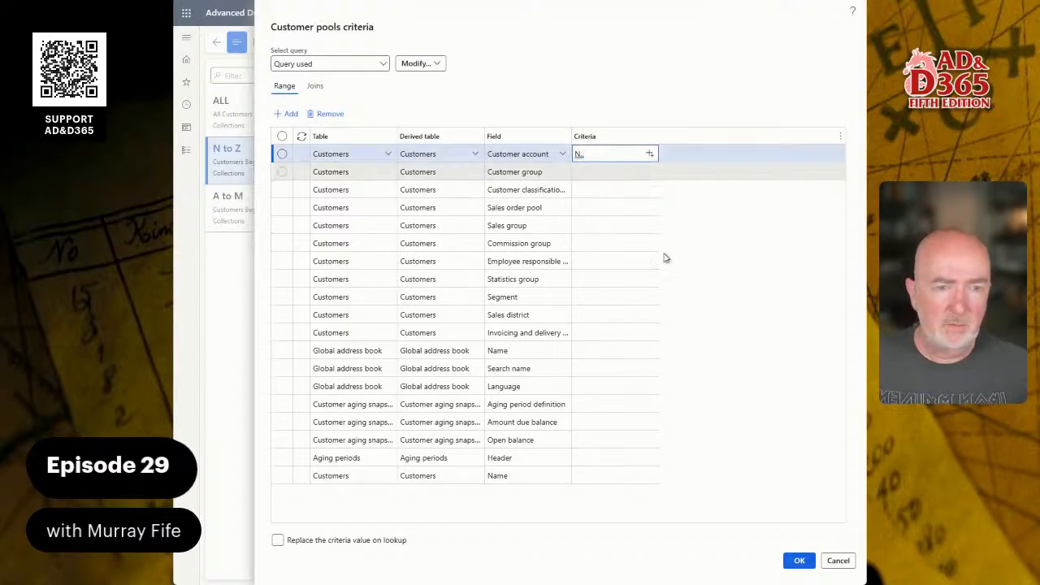
pyautogui.click(799, 562)
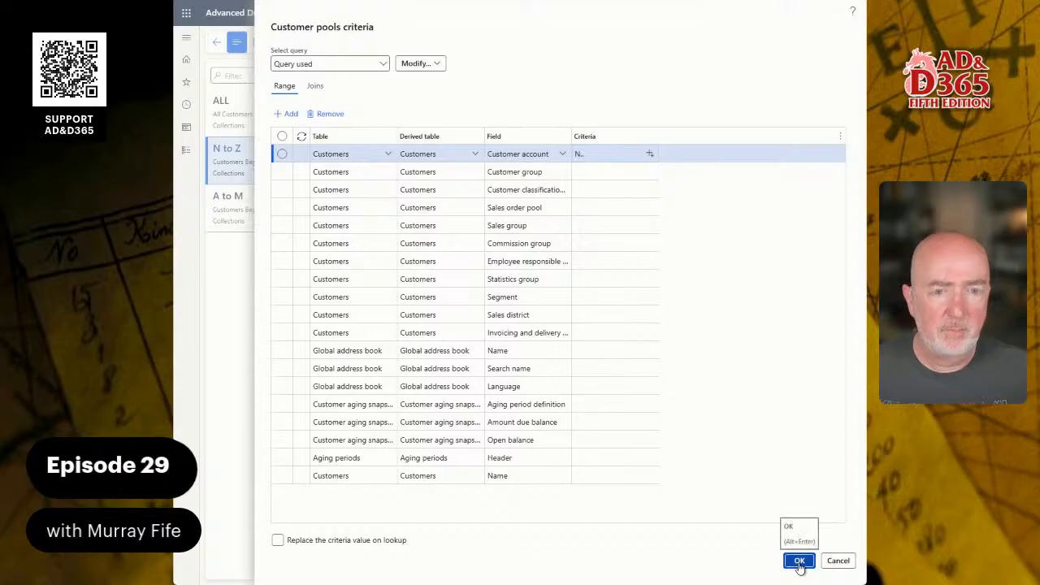
pyautogui.click(548, 477)
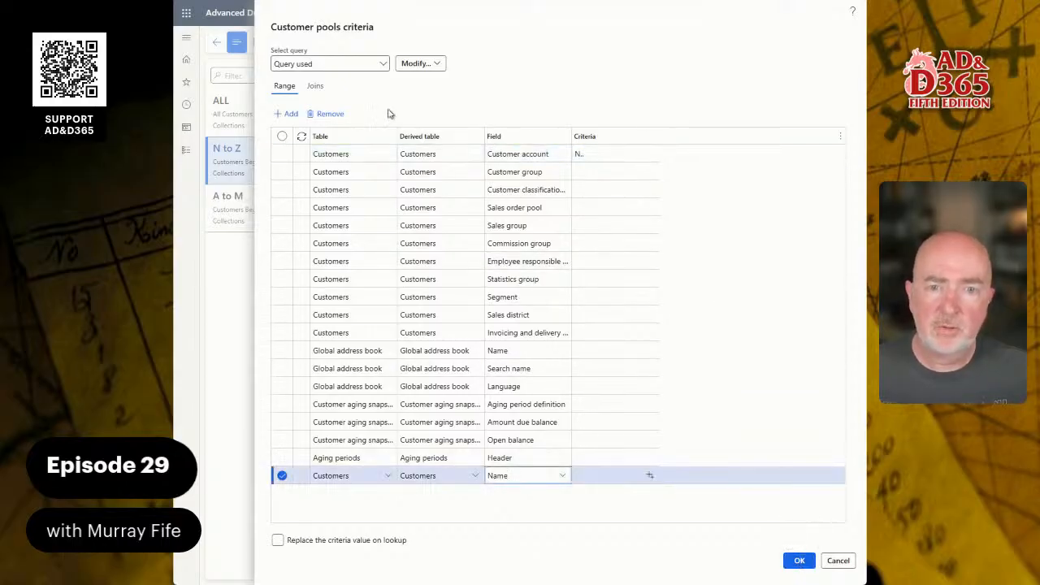
pyautogui.click(326, 114)
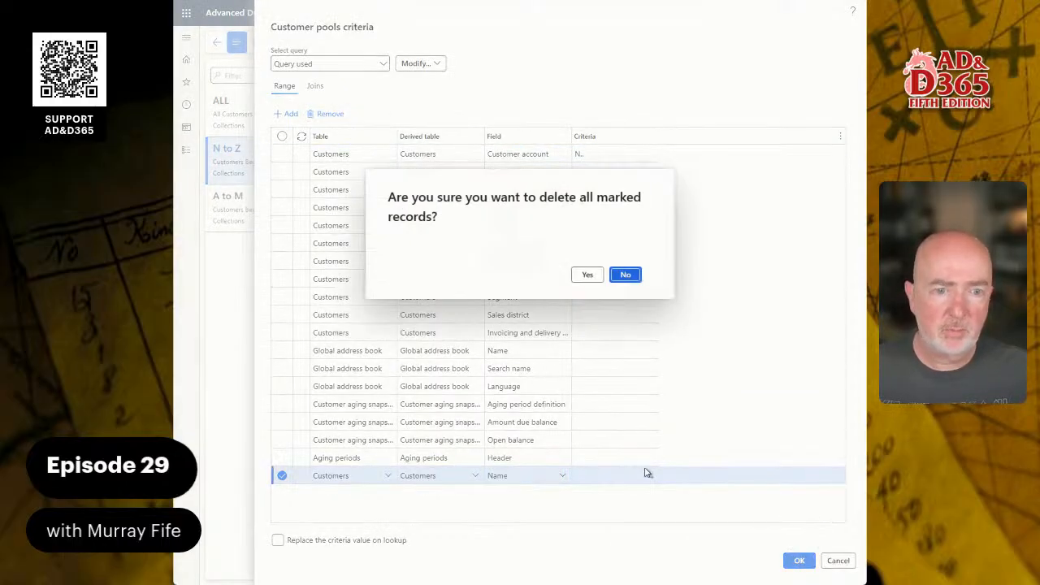
pyautogui.click(587, 275)
pyautogui.click(797, 561)
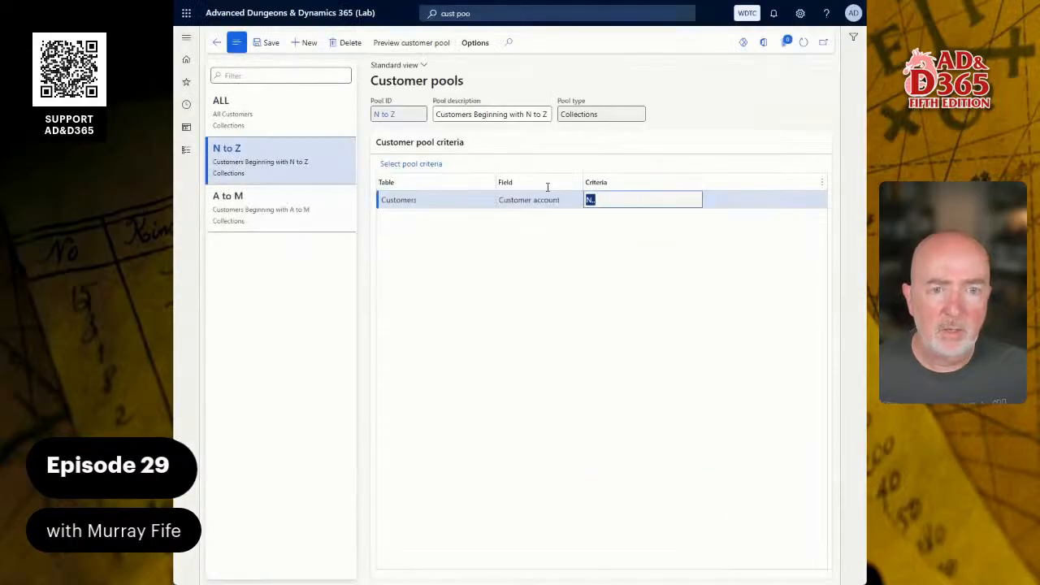
# Step: Preview the customers in the N to Z pool, and return to the pool list to show the ALL pool
pyautogui.click(414, 49)
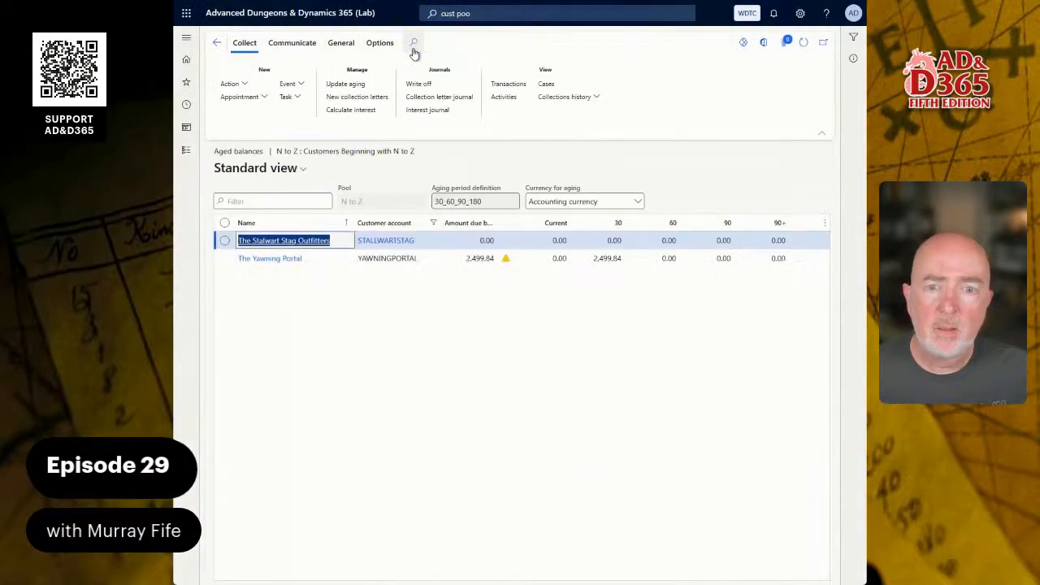
pyautogui.click(217, 43)
pyautogui.click(311, 106)
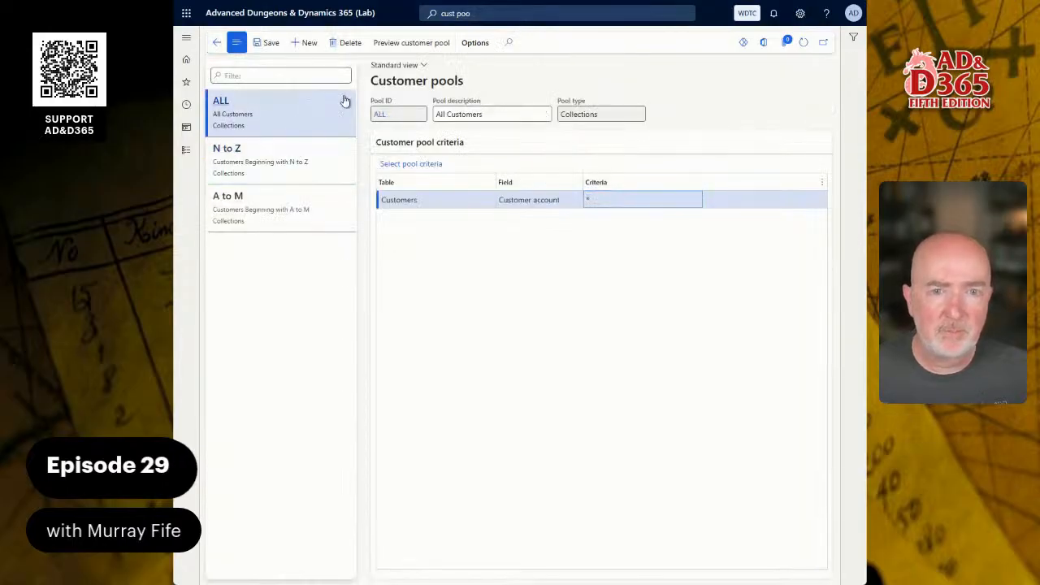
# Step: Preview the customers in the ALL pool and return to the customer pool list
pyautogui.click(435, 47)
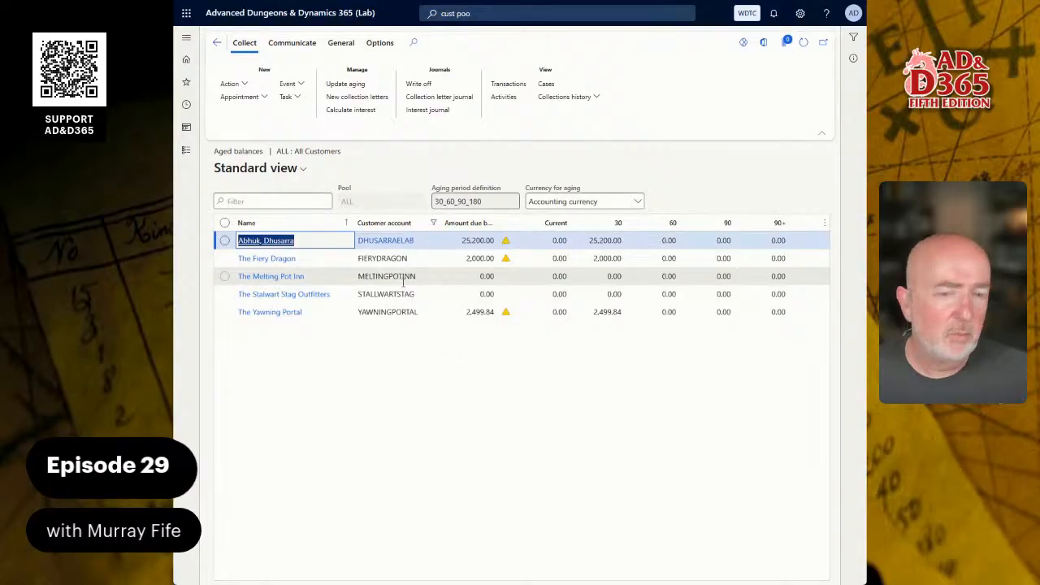
pyautogui.click(217, 47)
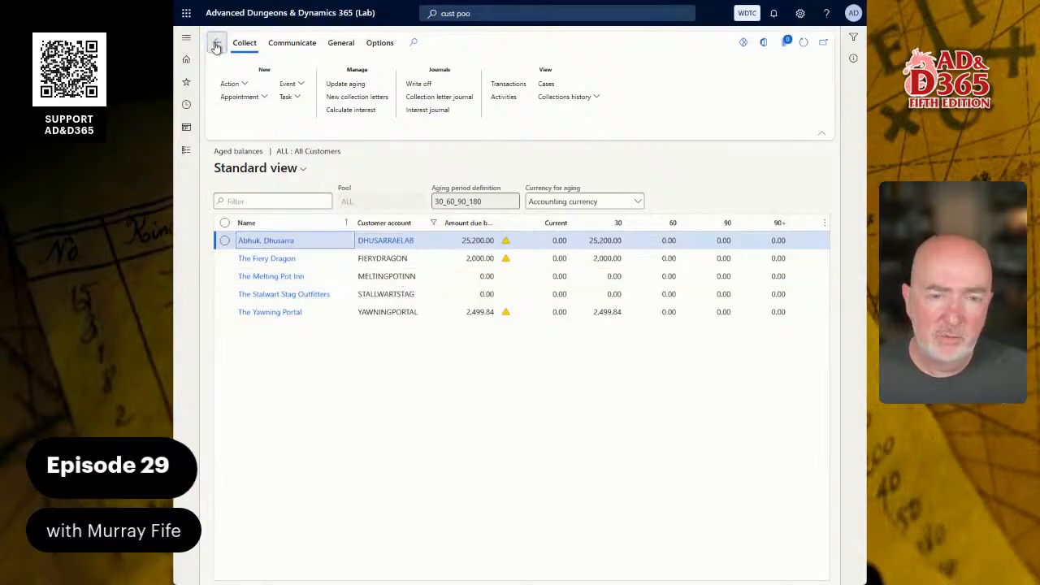
# Step: In the A to M pool's criteria, remove the Customers table's Name range and set the Customer account criteria to ..N
pyautogui.click(298, 204)
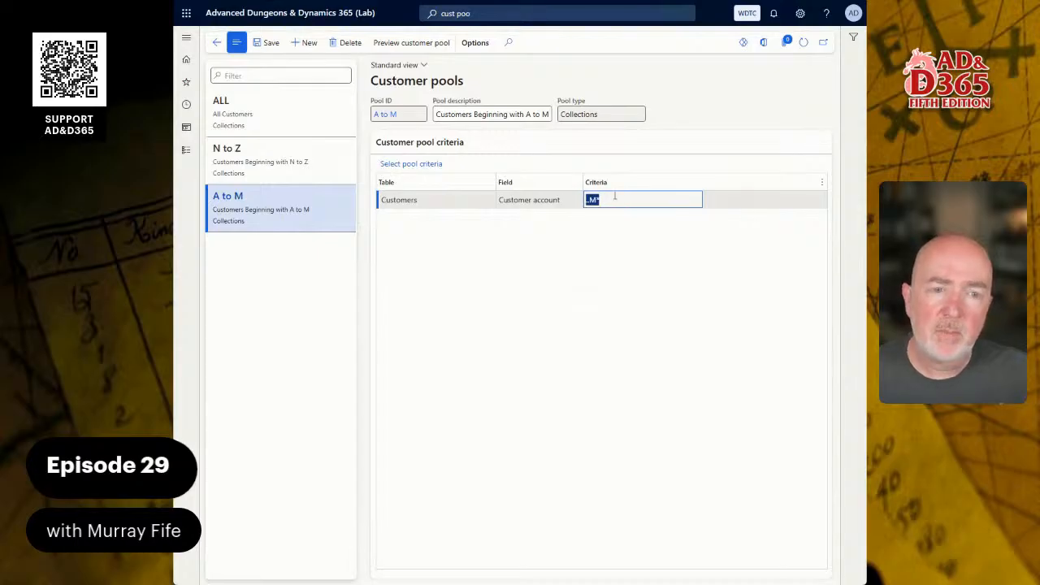
pyautogui.click(426, 166)
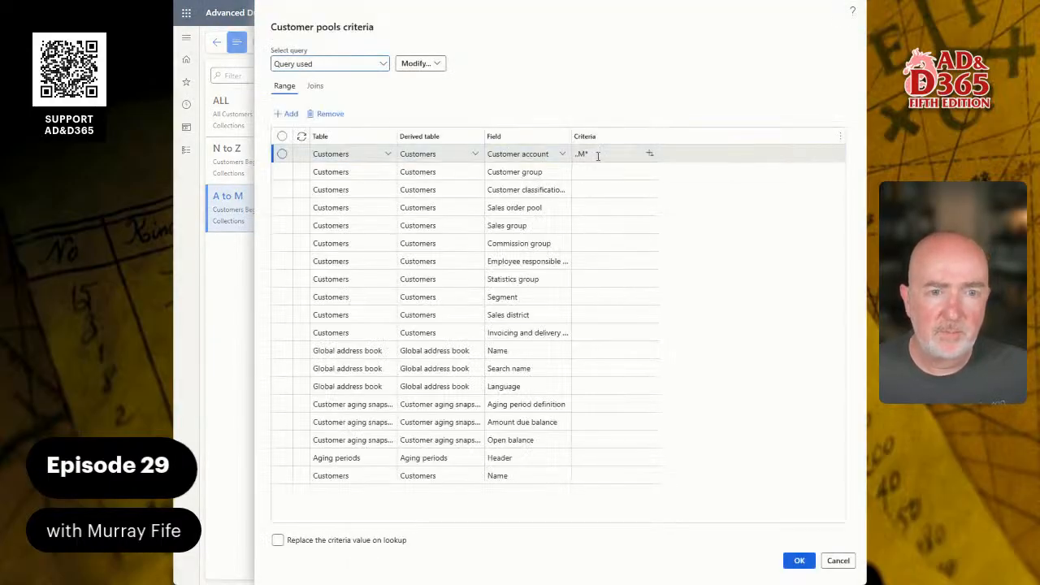
pyautogui.click(532, 476)
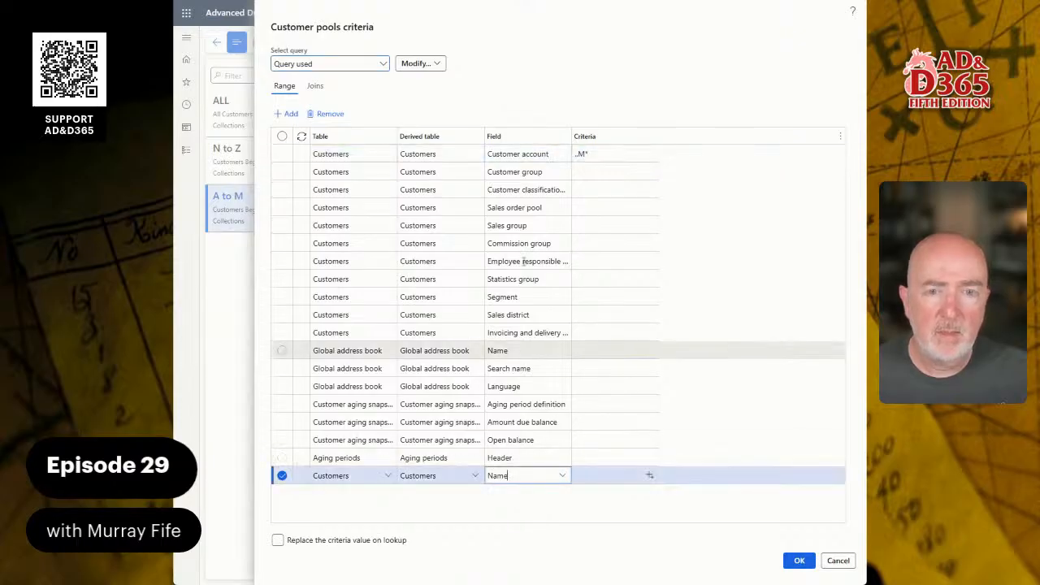
pyautogui.click(325, 114)
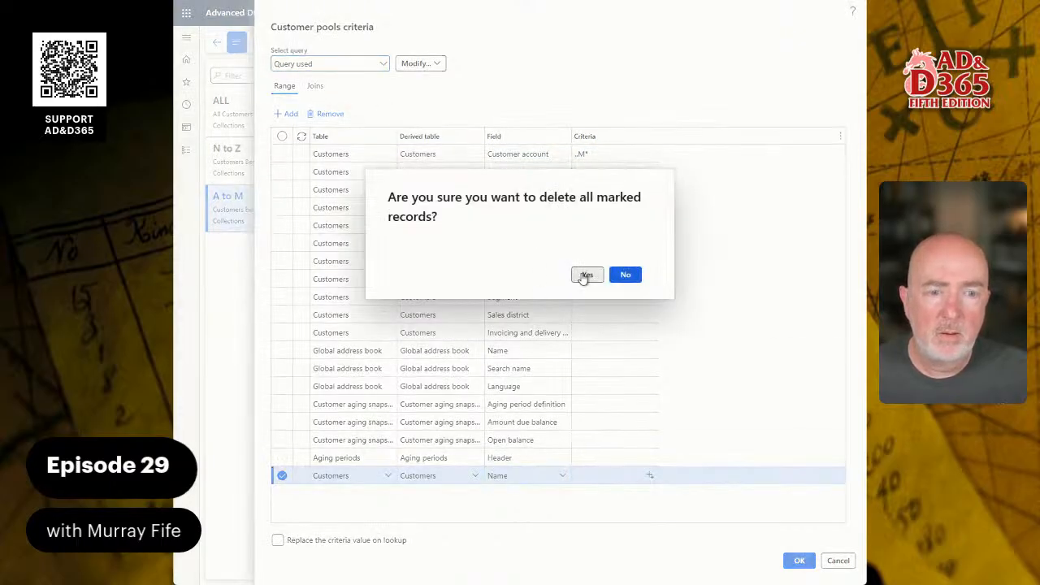
pyautogui.click(585, 277)
pyautogui.click(597, 153)
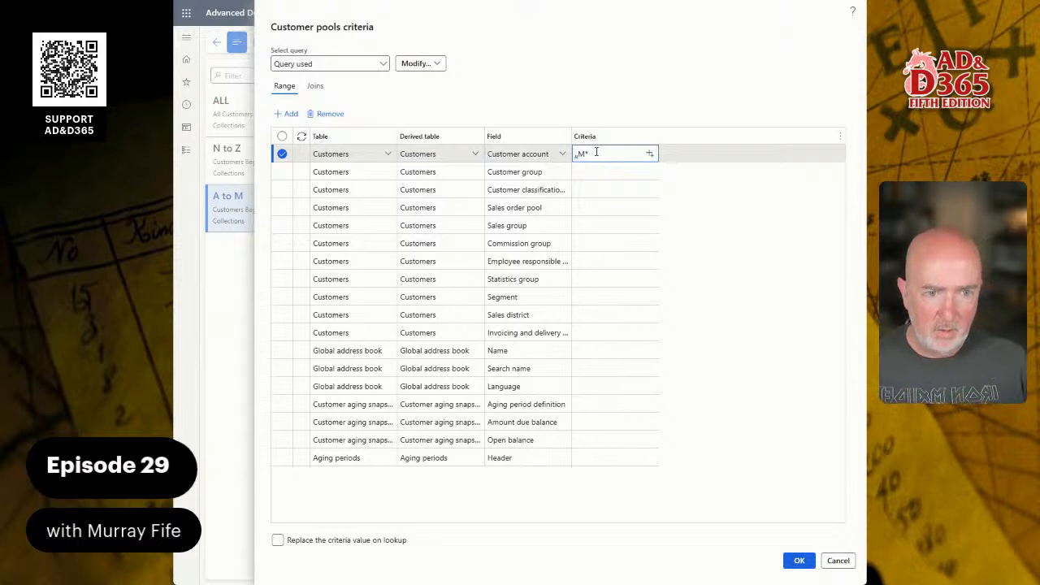
pyautogui.press('BackSpace')
pyautogui.write('..N')
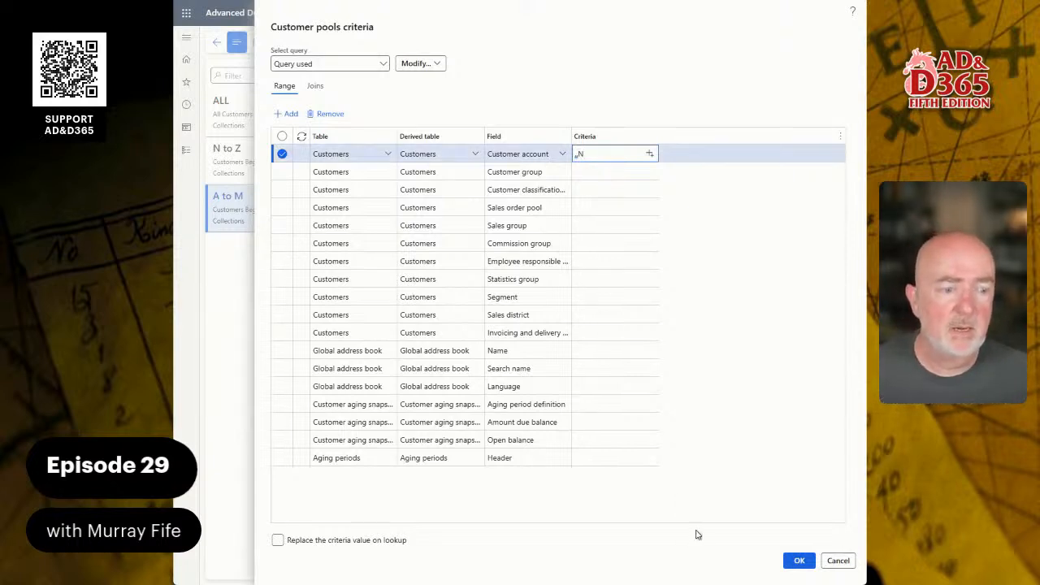
pyautogui.click(799, 560)
# Step: Preview the customers in the A to M pool and in the N to Z pool, returning to the pool list
pyautogui.click(417, 44)
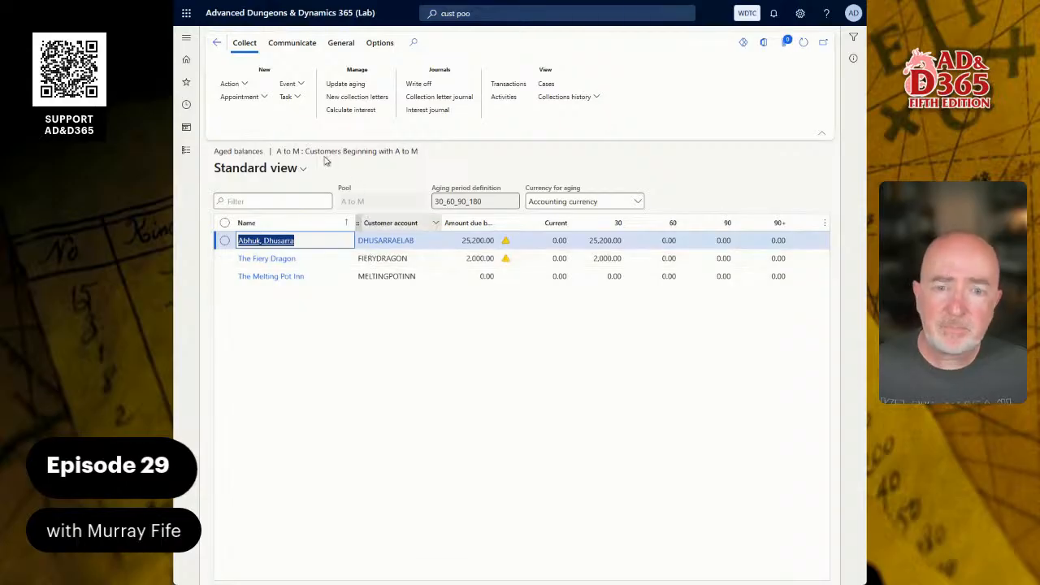
pyautogui.click(214, 42)
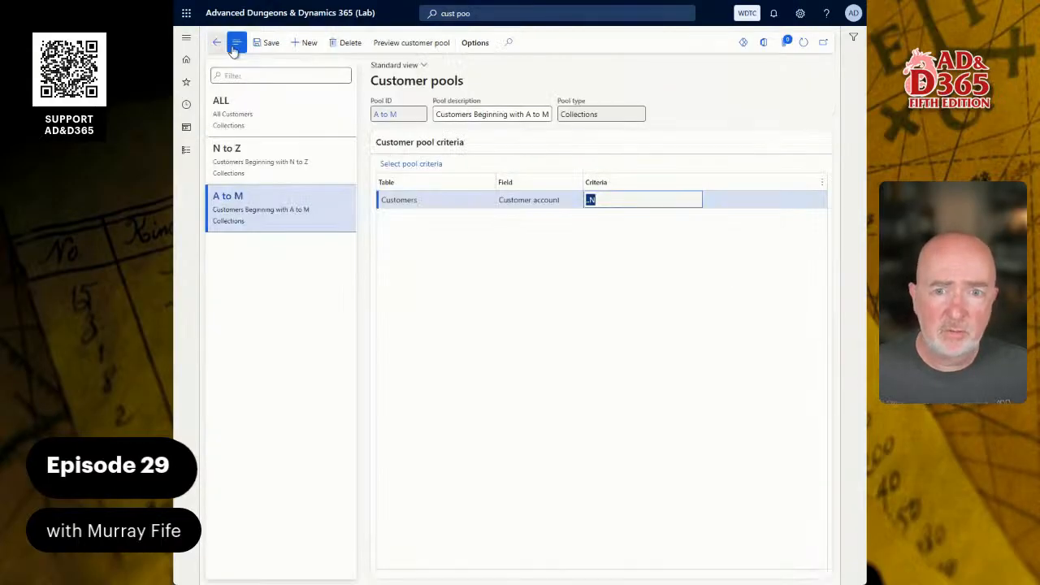
pyautogui.click(235, 47)
pyautogui.click(235, 44)
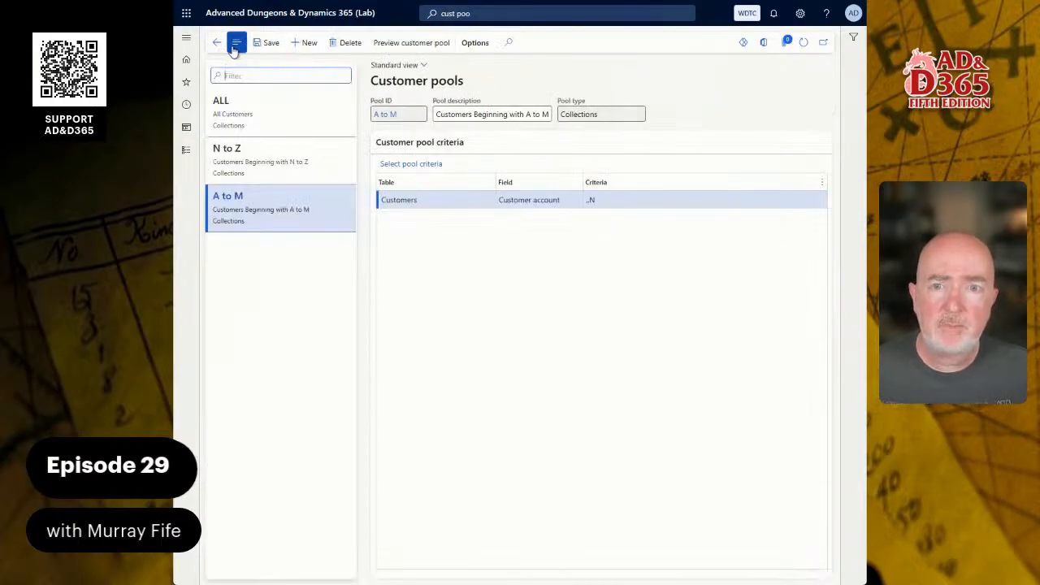
pyautogui.click(261, 150)
pyautogui.click(403, 43)
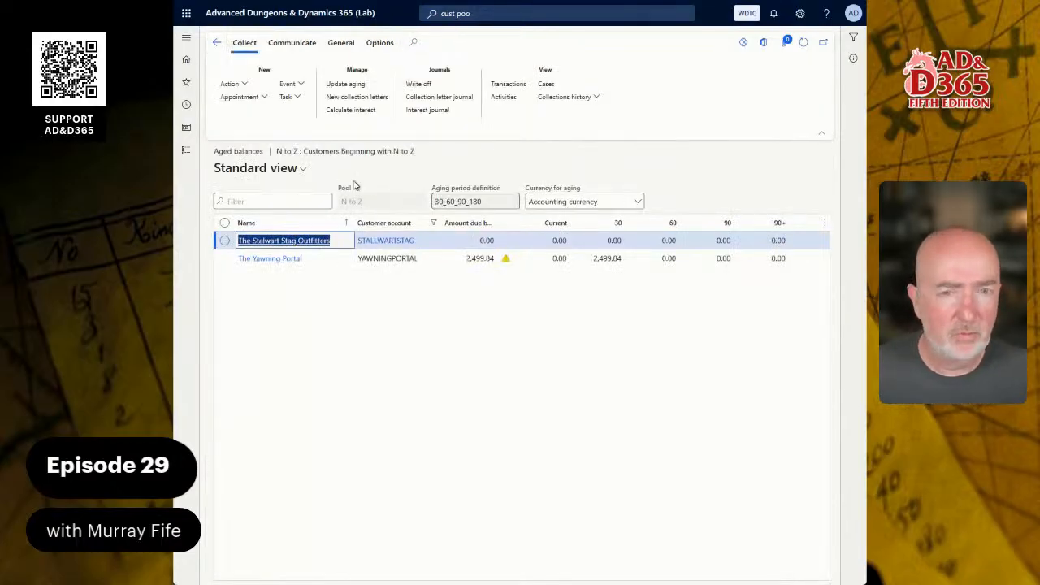
pyautogui.click(218, 44)
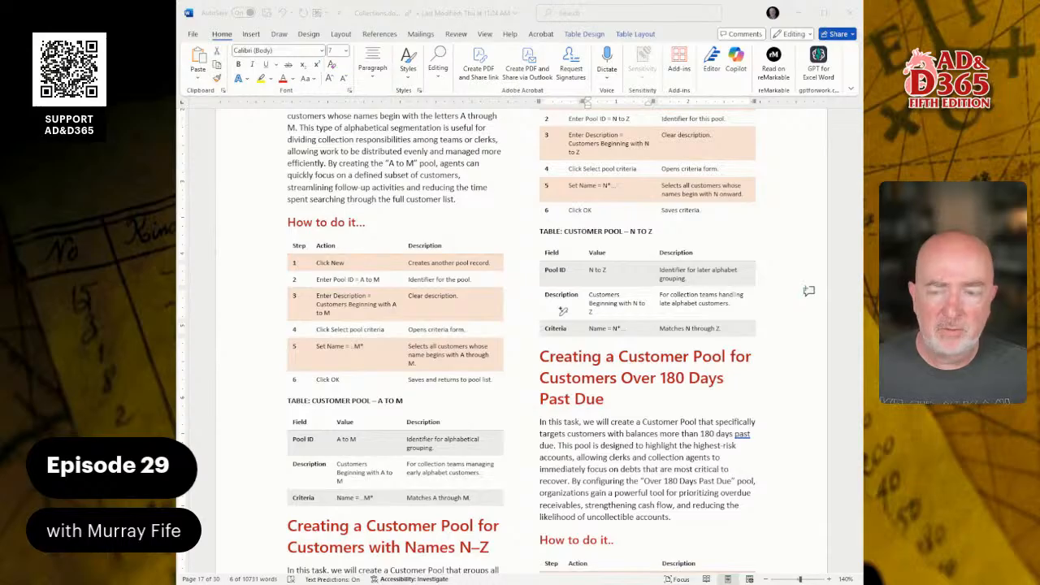
# Step: In the Word configuration guide, examine the instructions for creating the customer pool for customers over 180 days past due
pyautogui.scroll(-3, 520, 336)
pyautogui.scroll(-2, 520, 337)
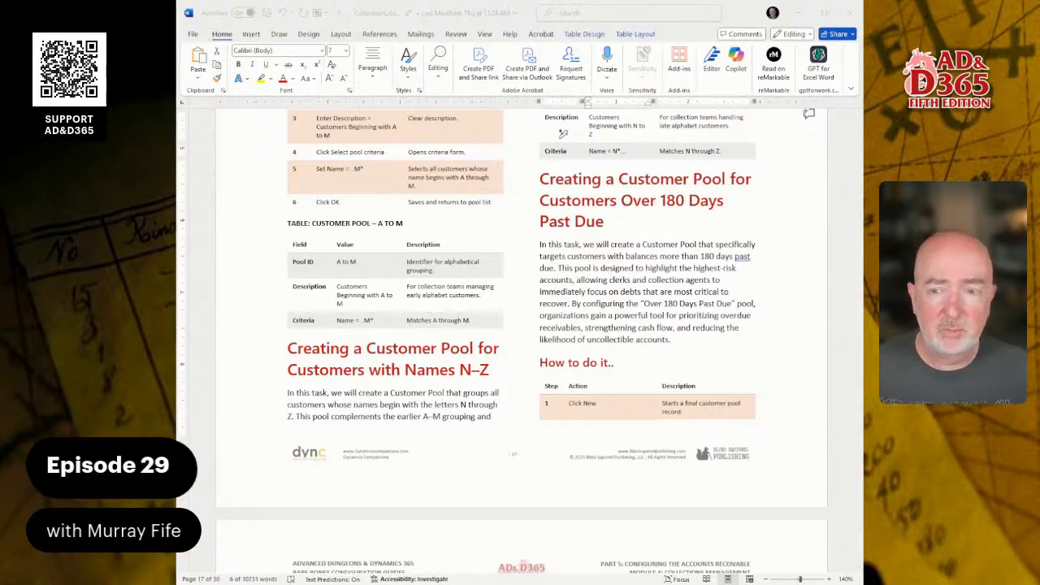
pyautogui.scroll(-3, 520, 336)
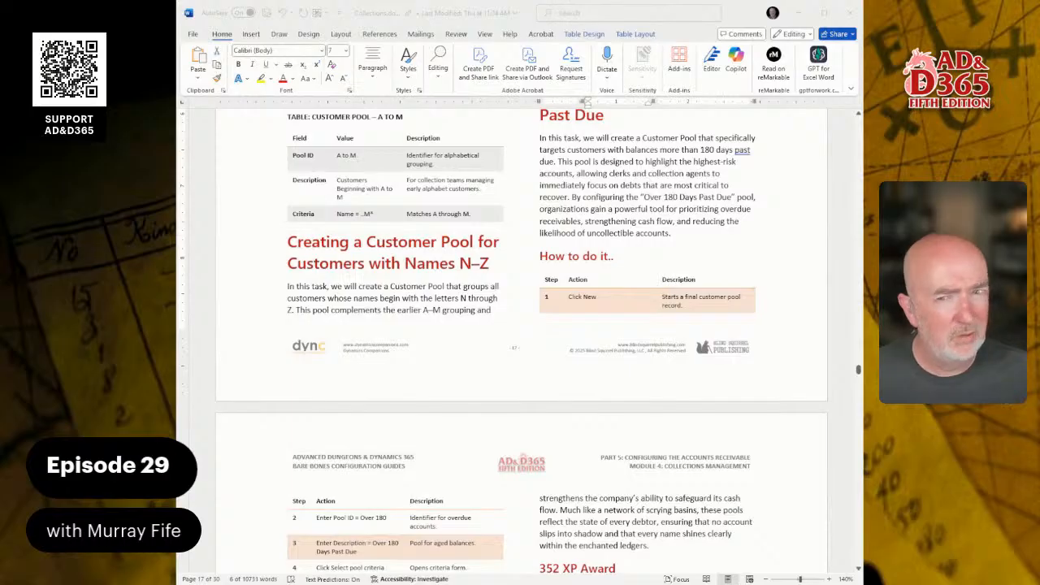
pyautogui.scroll(-5, 520, 341)
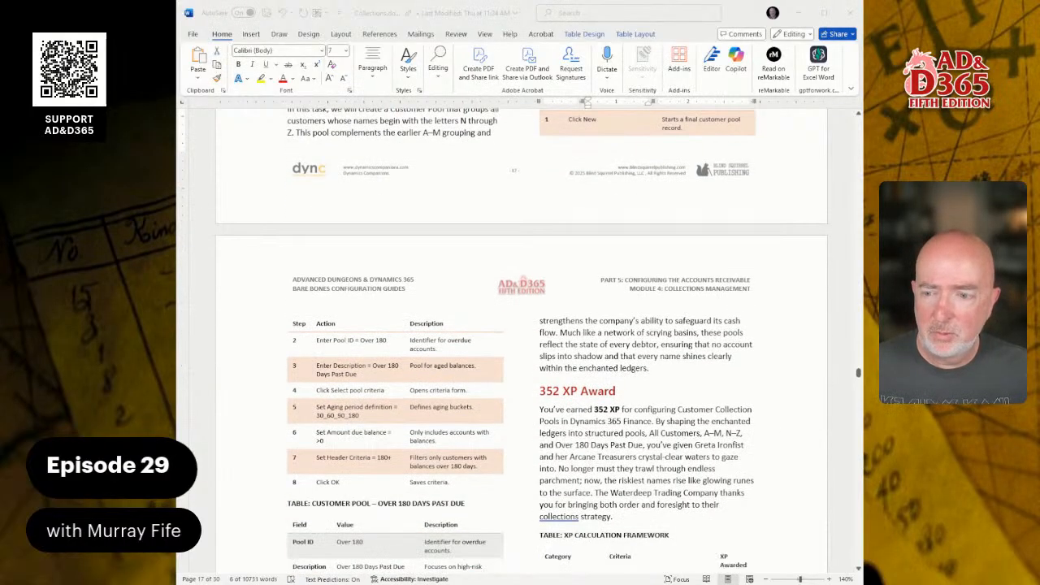
pyautogui.scroll(2, 520, 342)
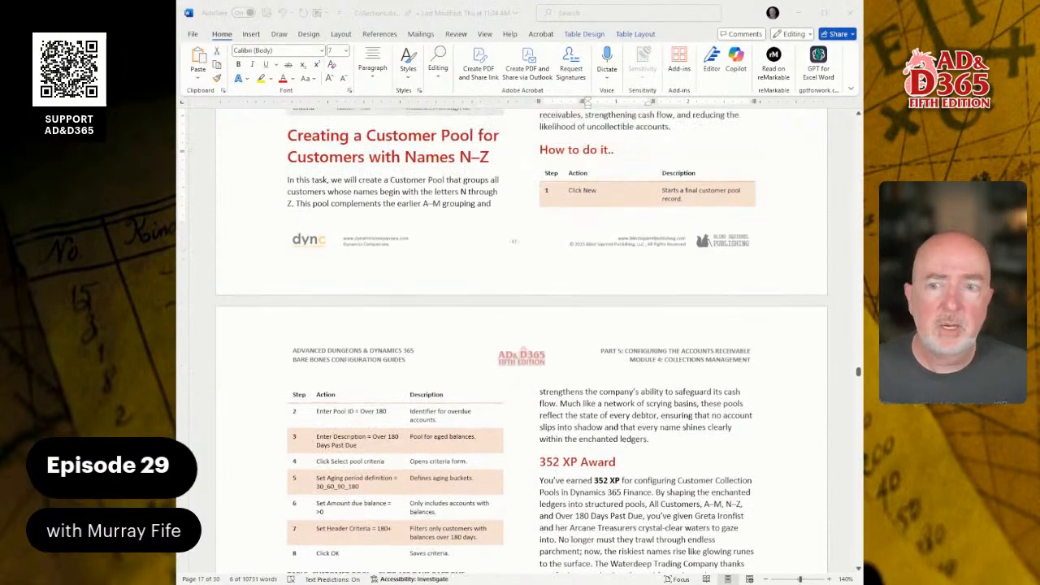
pyautogui.scroll(4, 520, 341)
pyautogui.scroll(-5, 520, 341)
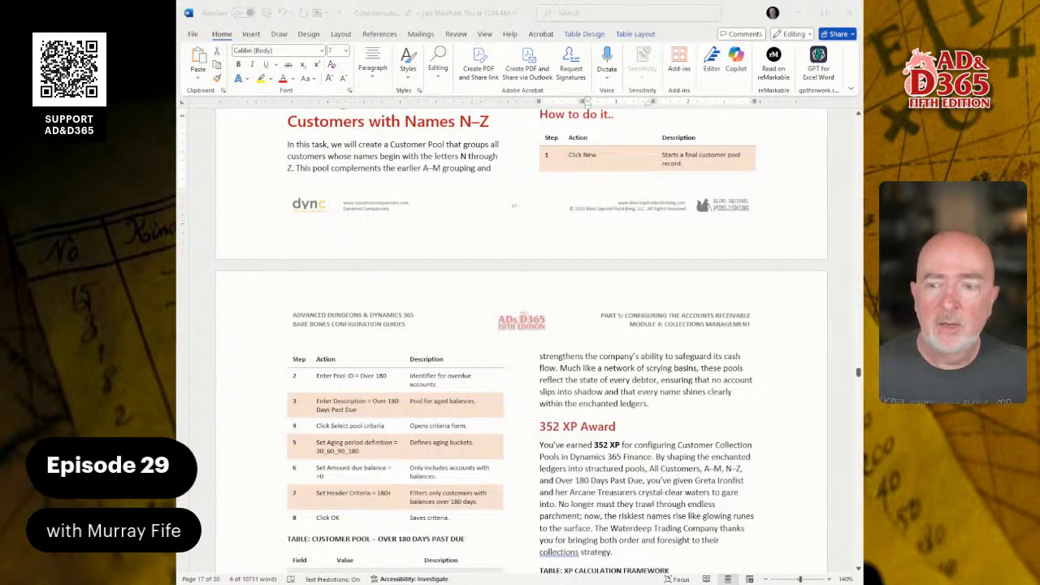
pyautogui.scroll(-1, 520, 341)
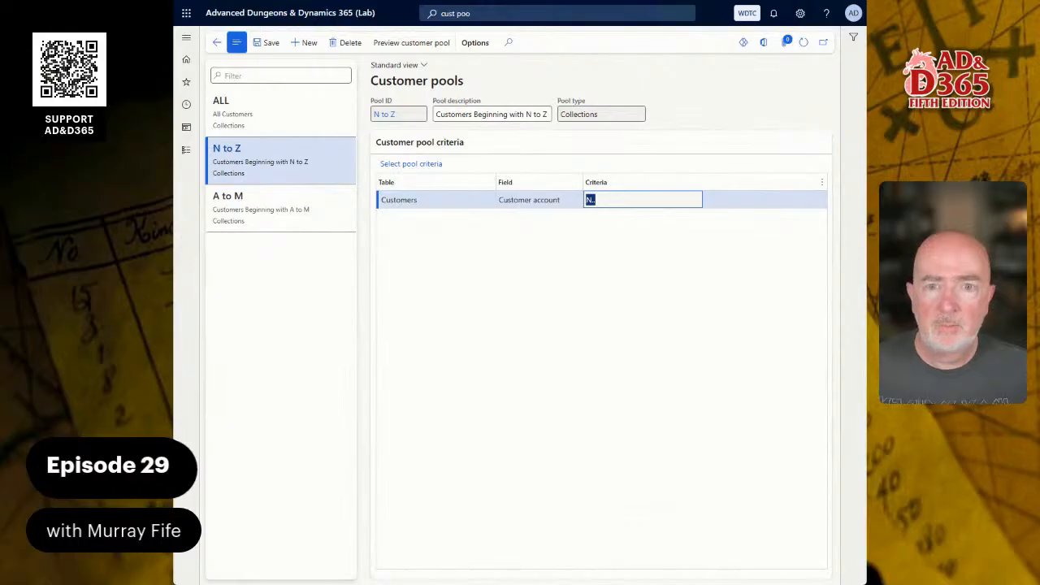
# Step: Create a new Collections customer pool in Dynamics 365 with the pool ID Over 180
pyautogui.click(306, 43)
pyautogui.write('Over')
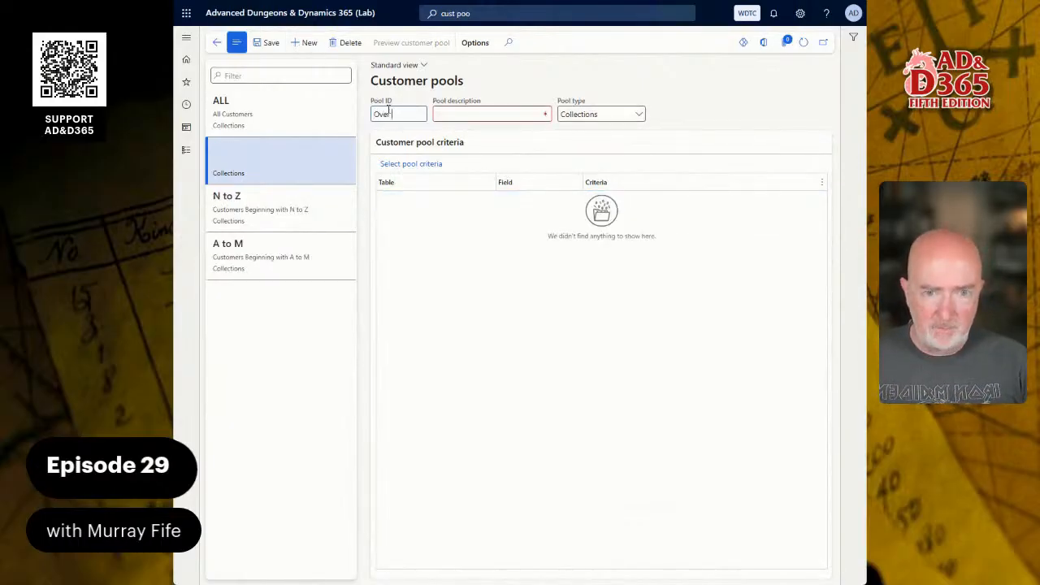
pyautogui.write(' 180')
pyautogui.press('Tab')
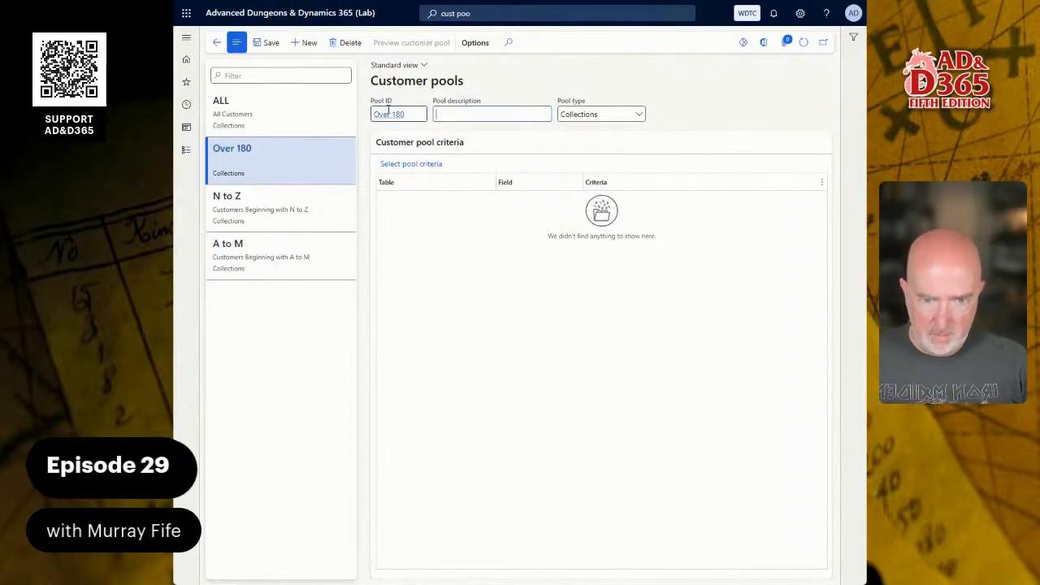
# Step: Change the new customer pool's ID to 180 DSO
pyautogui.click(389, 112)
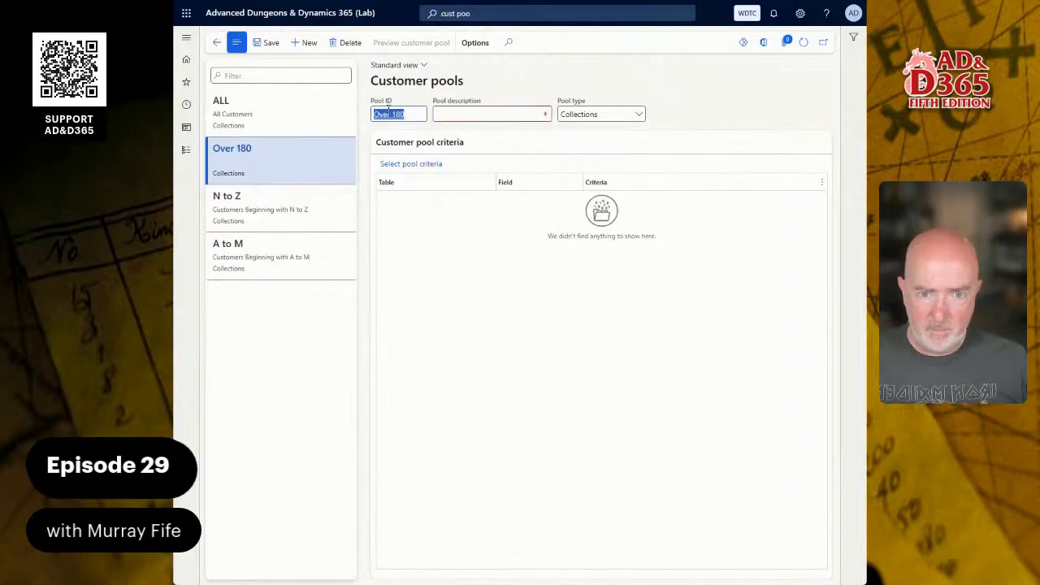
pyautogui.press('End')
pyautogui.write('D')
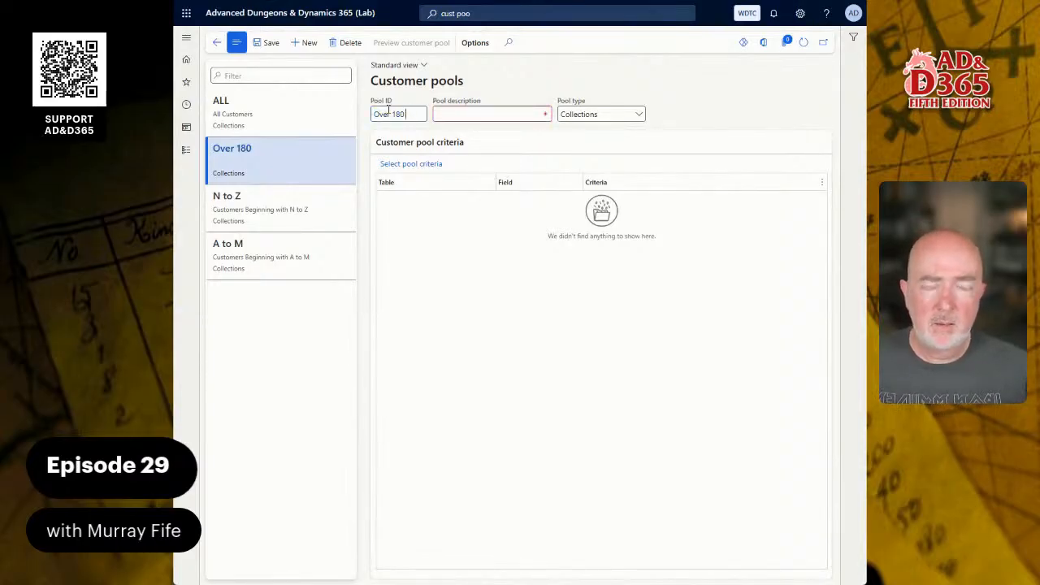
pyautogui.doubleClick(389, 114)
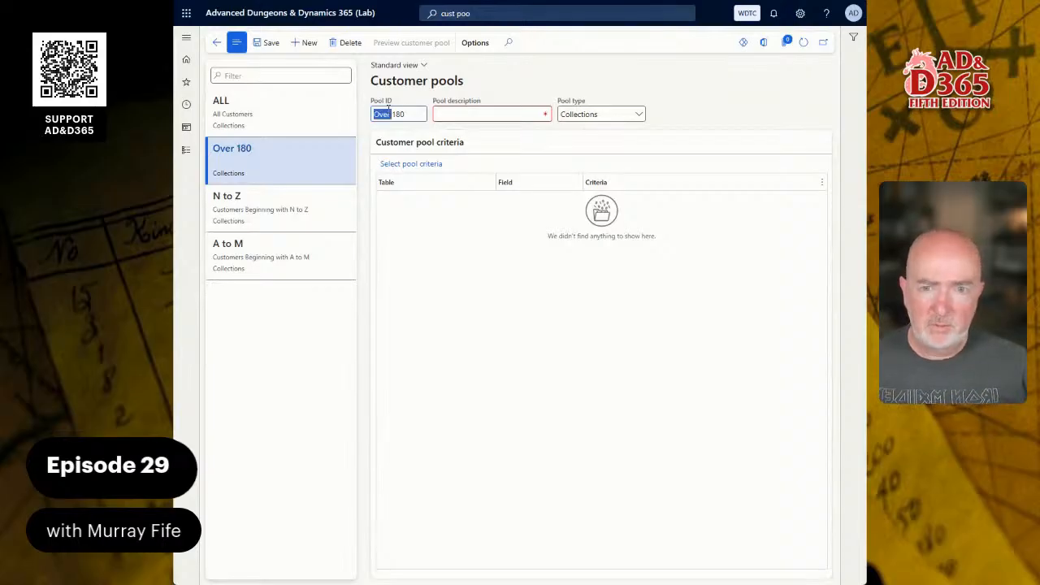
pyautogui.press('Delete')
pyautogui.write('1')
pyautogui.press('Right')
pyautogui.write('DSO')
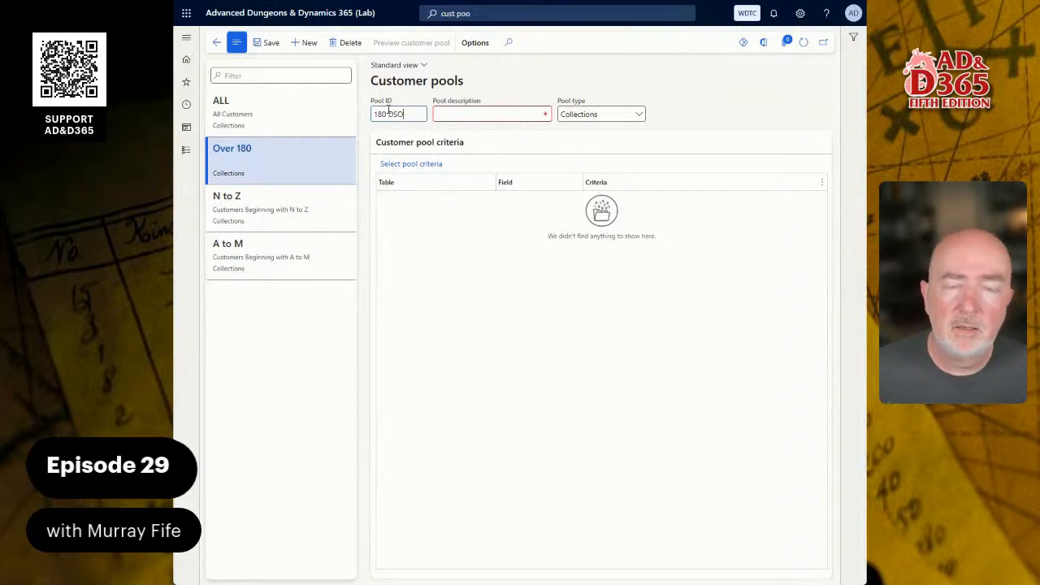
pyautogui.press('Tab')
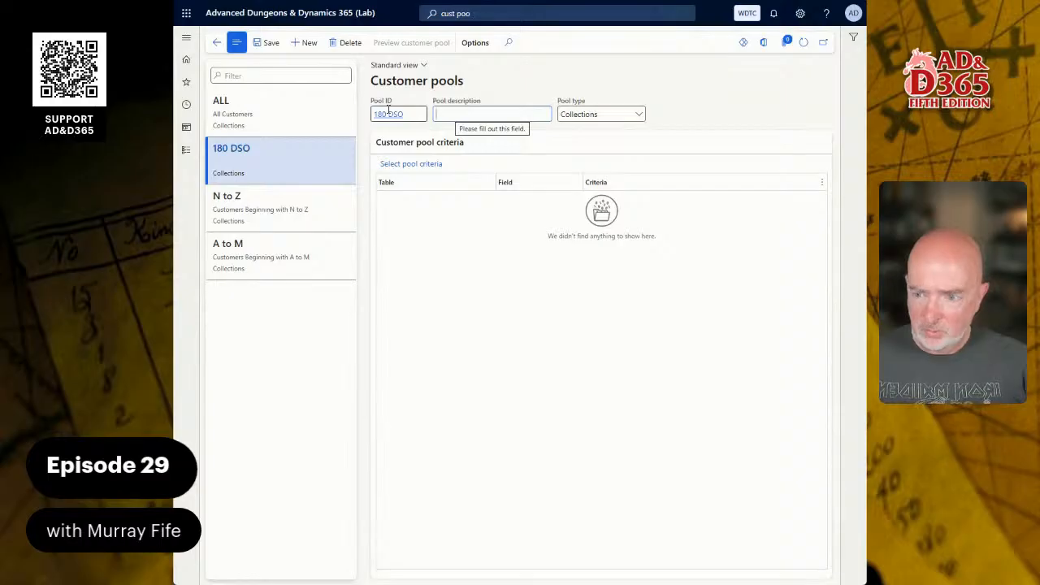
# Step: Set the 180 DSO pool's description to Over 180 Days Outstanding and save the pool
pyautogui.write('er 180 Days')
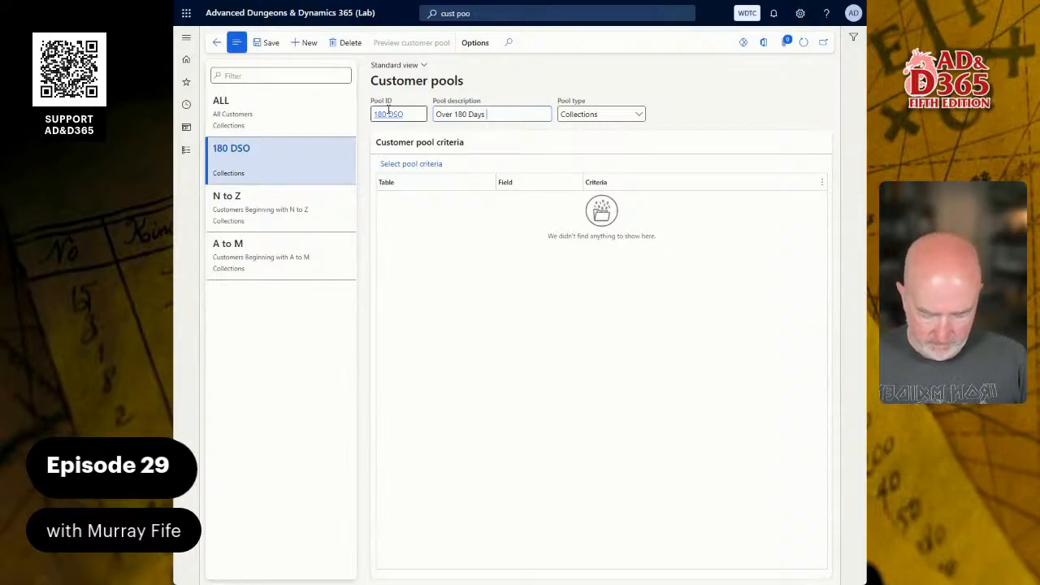
pyautogui.write('Outstanding')
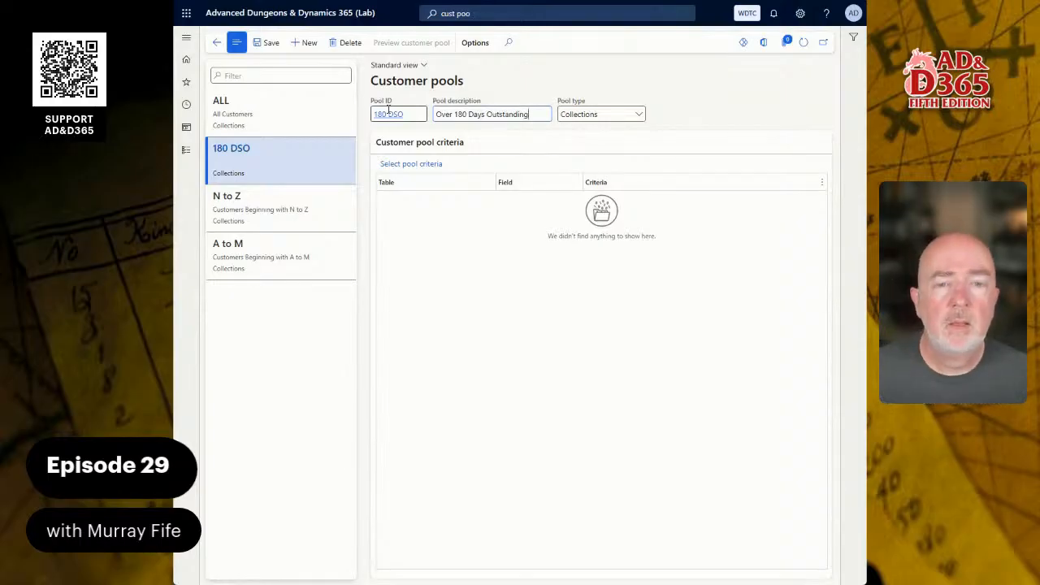
pyautogui.click(272, 43)
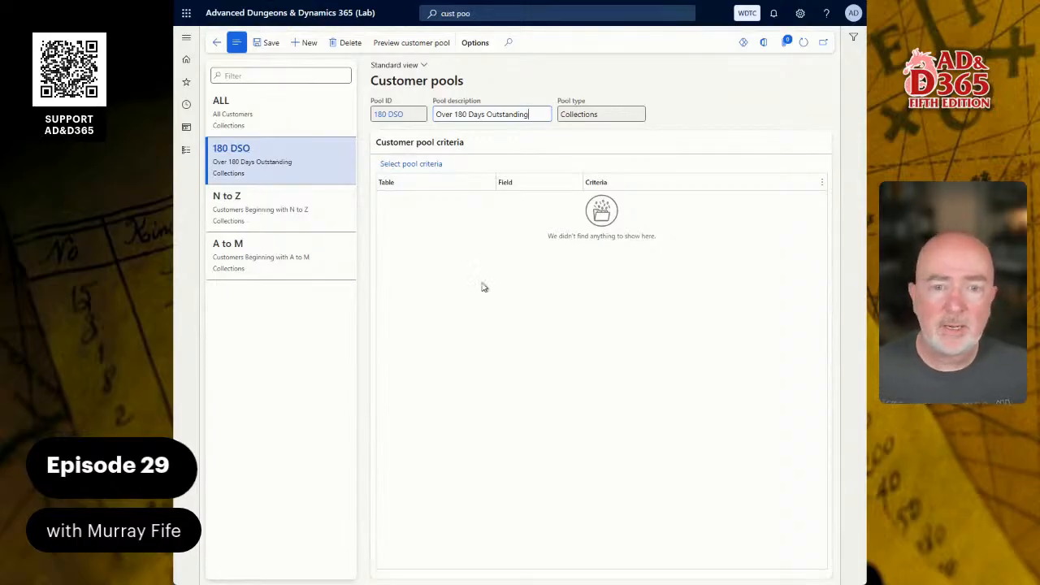
# Step: Open the 180 DSO pool's criteria and remove the Customers table's Name range
pyautogui.click(419, 166)
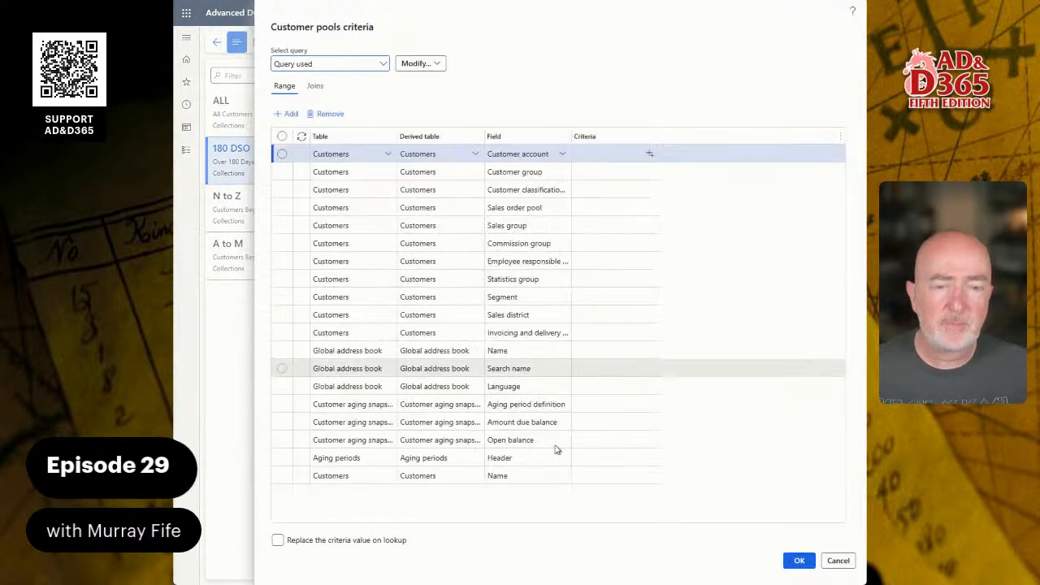
pyautogui.click(443, 477)
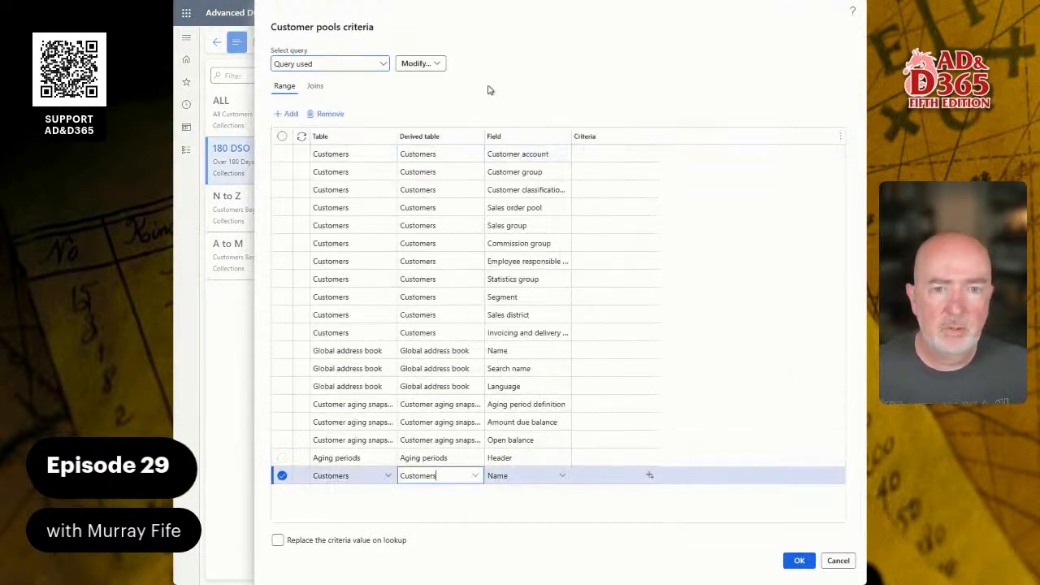
pyautogui.click(332, 114)
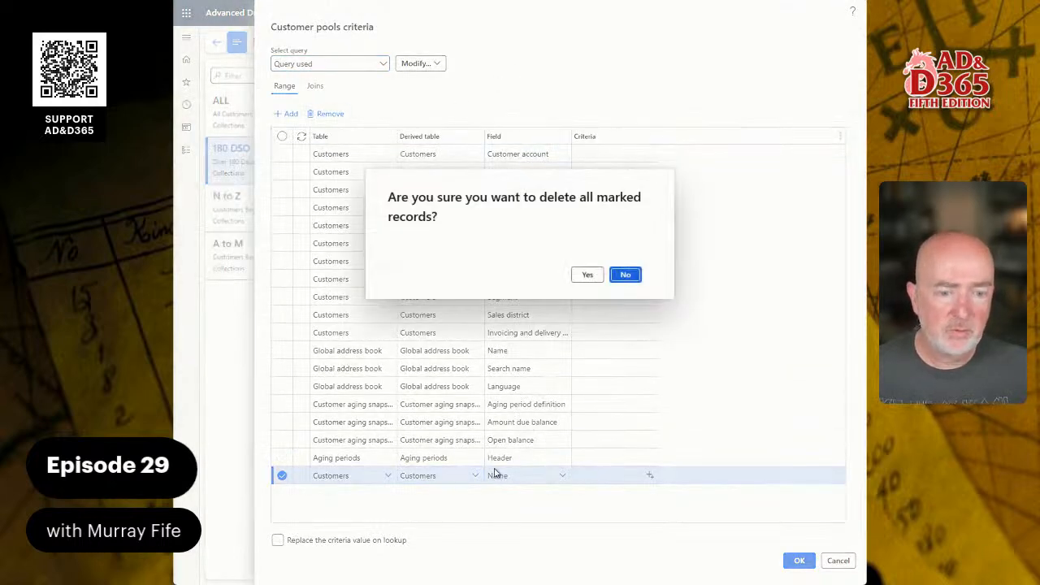
pyautogui.click(586, 277)
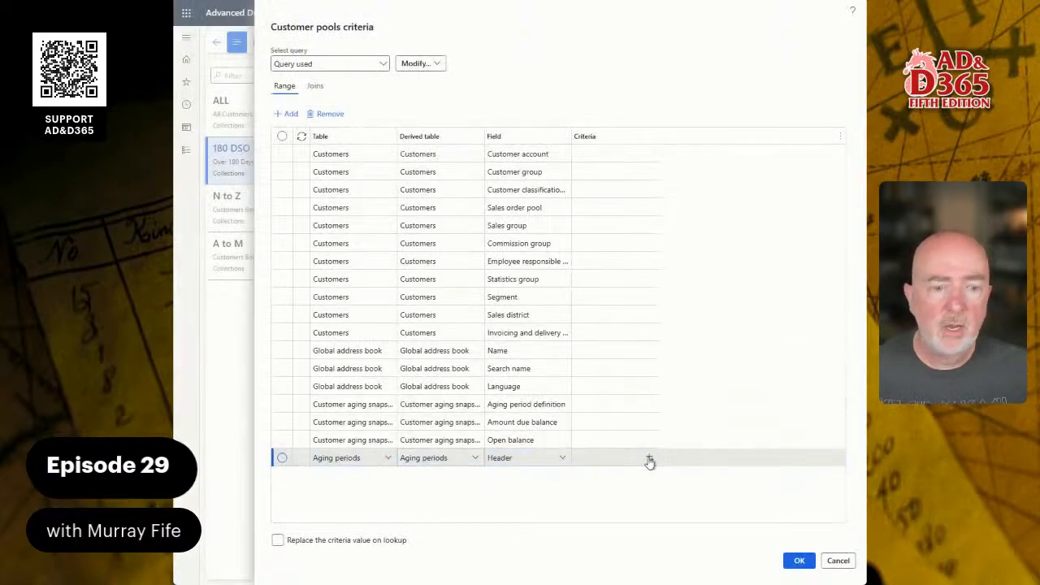
# Step: Set the Aging periods Header criterion of the 180 DSO pool to 90+, picked from the 30_60_90_180 aging periods
pyautogui.click(649, 460)
pyautogui.click(629, 475)
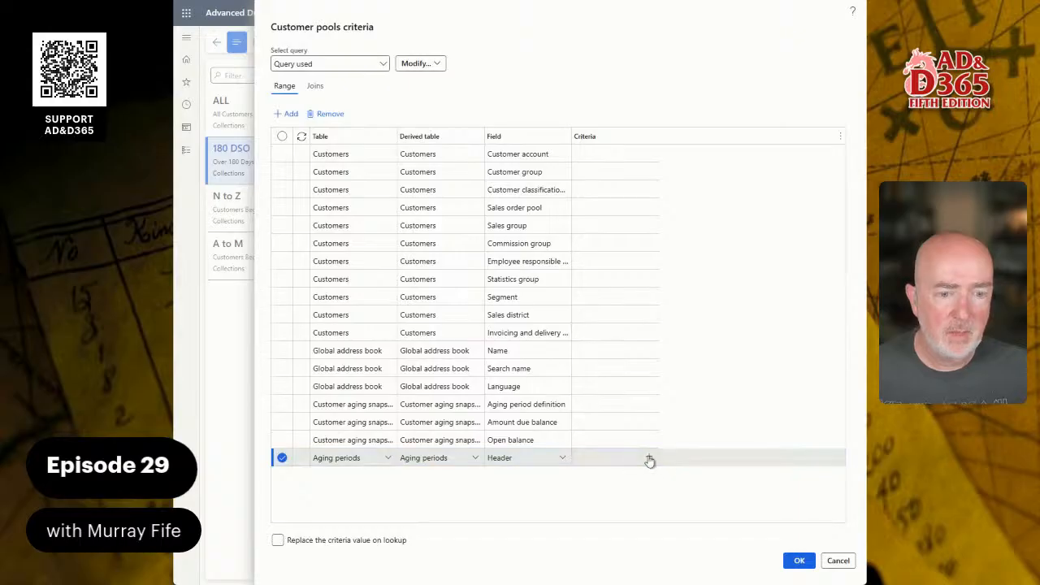
pyautogui.click(649, 458)
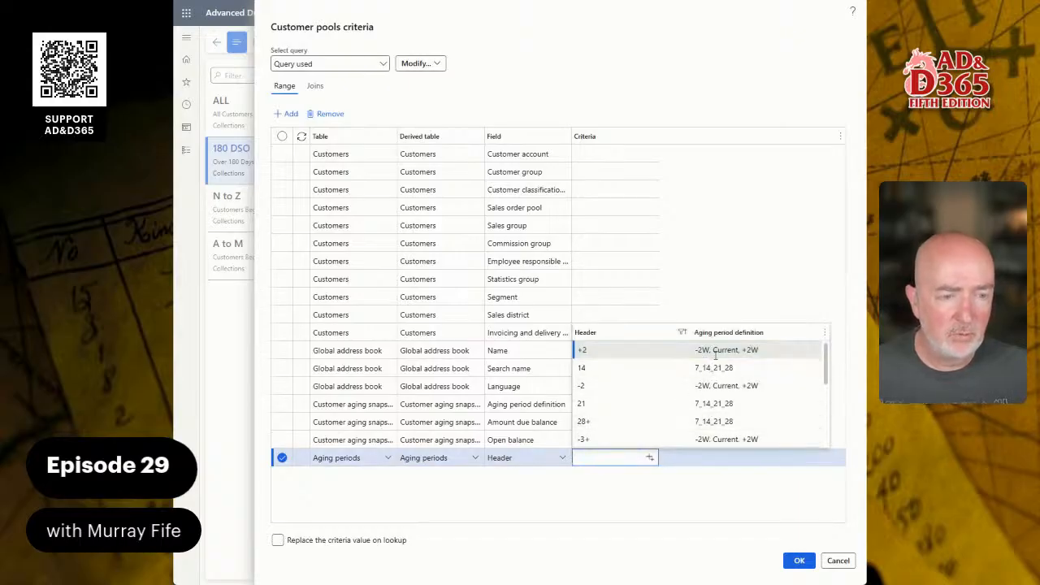
pyautogui.scroll(-5, 716, 373)
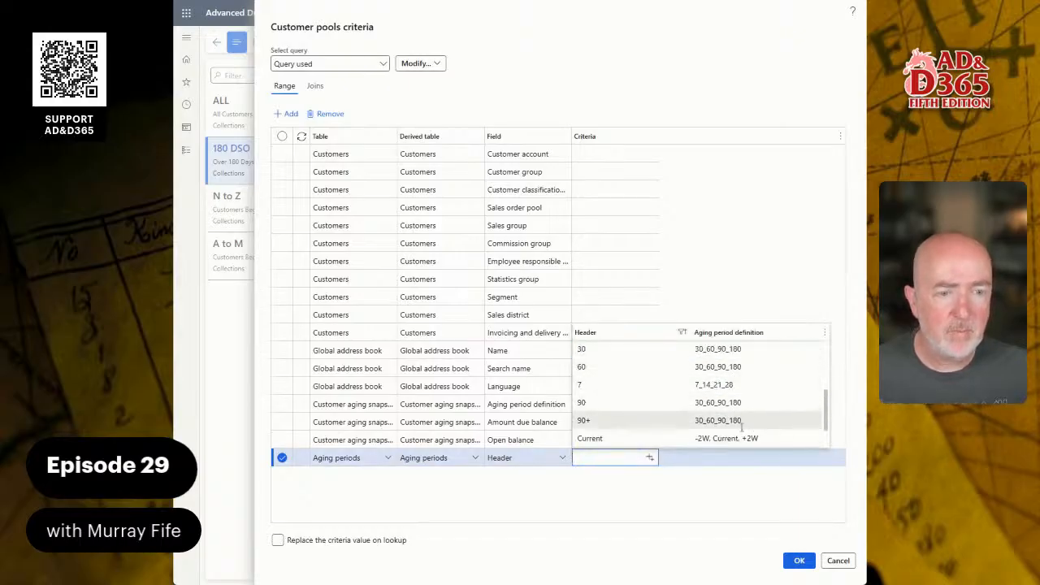
pyautogui.click(729, 419)
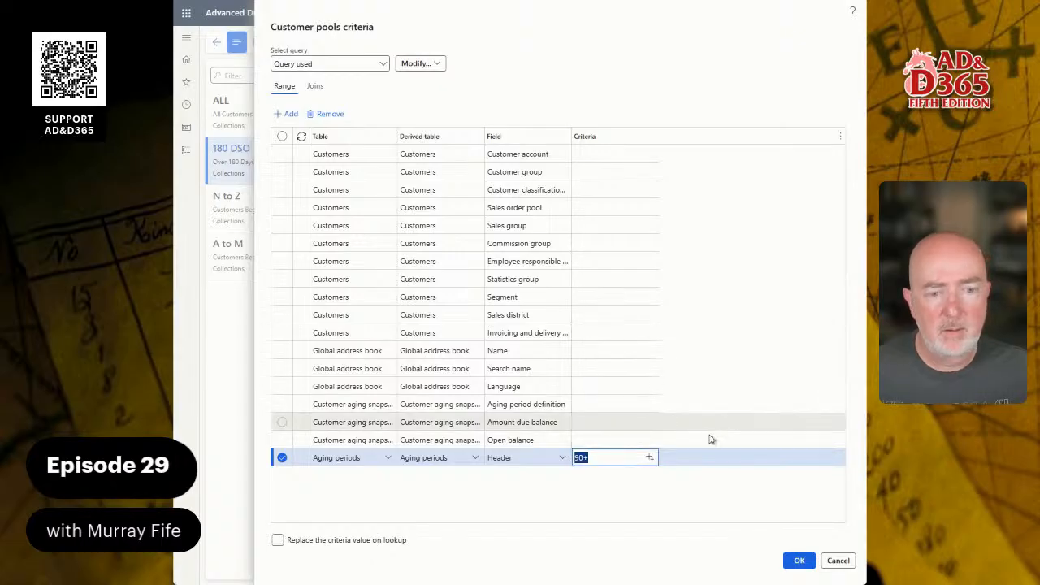
# Step: Set the customer aging snapshot's Aging period definition criterion to 30_60_90_180
pyautogui.click(632, 406)
pyautogui.click(649, 403)
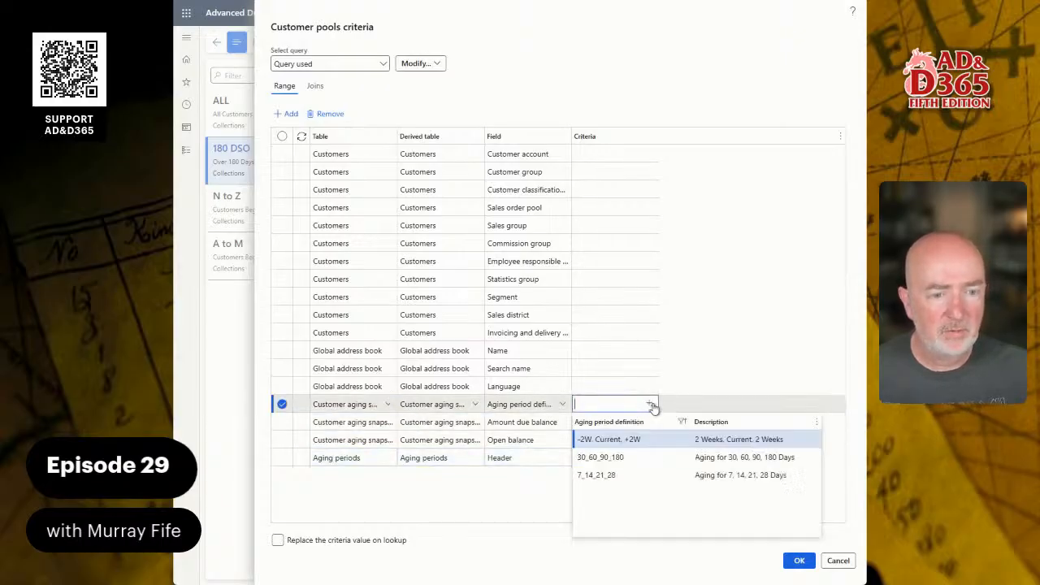
pyautogui.click(631, 458)
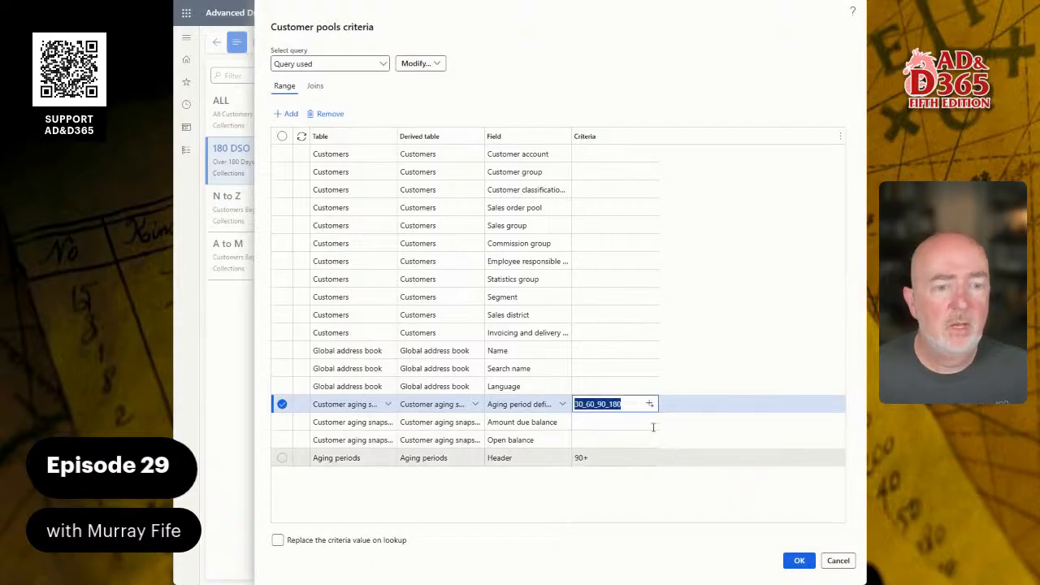
# Step: Set the aging snapshot's Amount due balance criterion to >0, apply the criteria and preview the 180 DSO pool
pyautogui.click(593, 421)
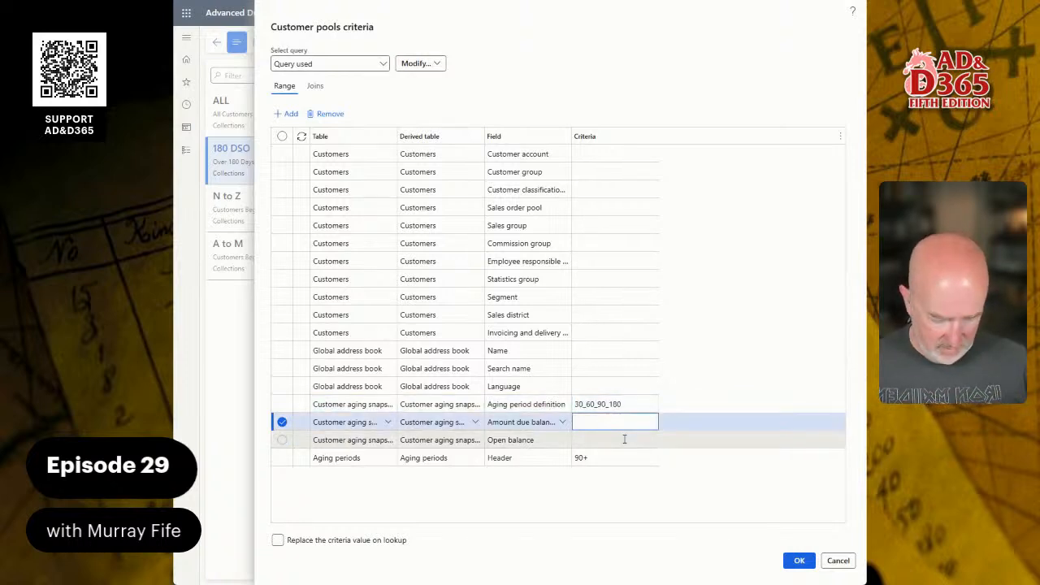
pyautogui.write('>0')
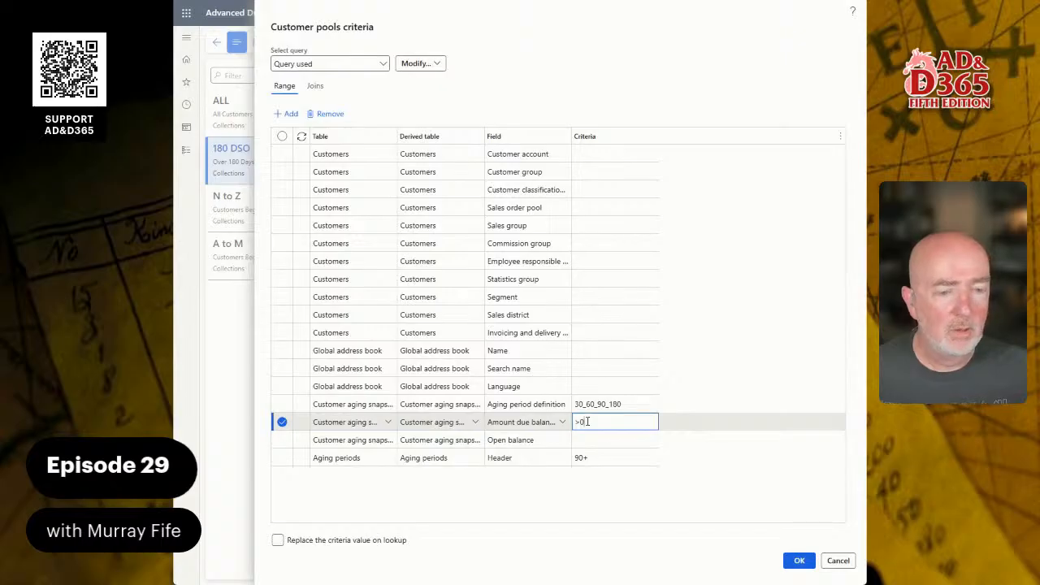
pyautogui.click(796, 561)
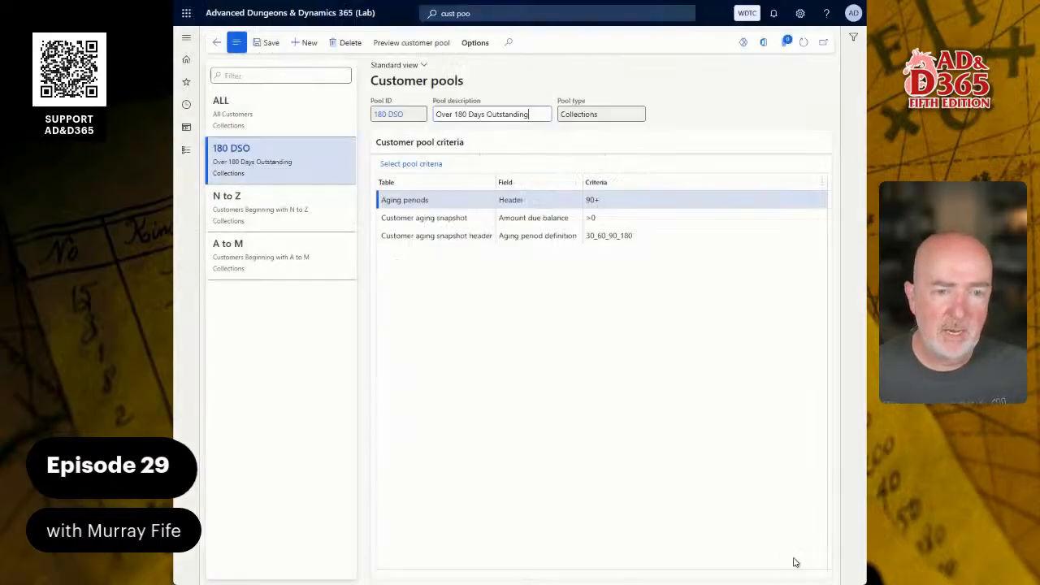
pyautogui.click(416, 45)
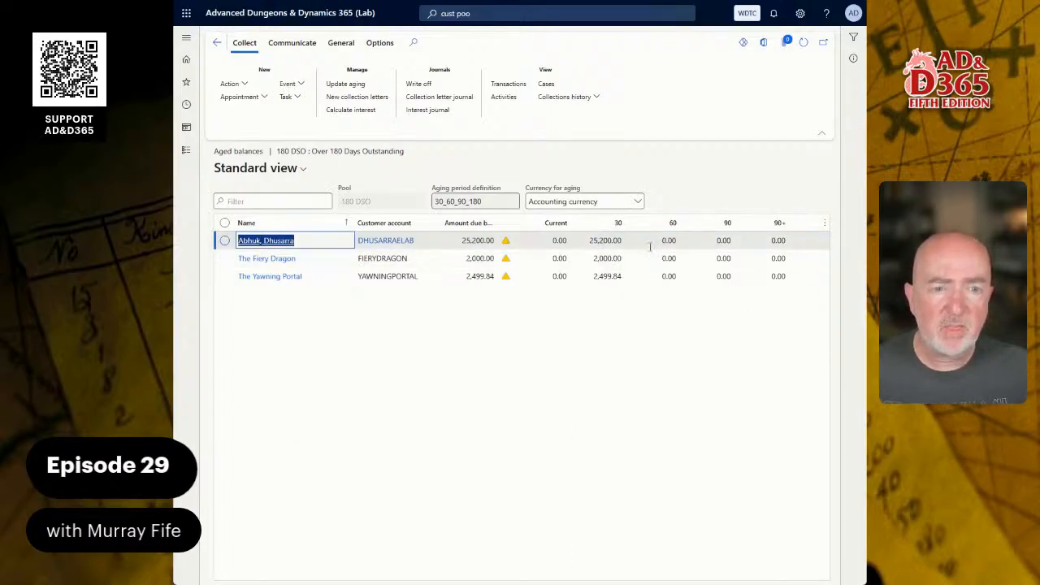
pyautogui.click(218, 42)
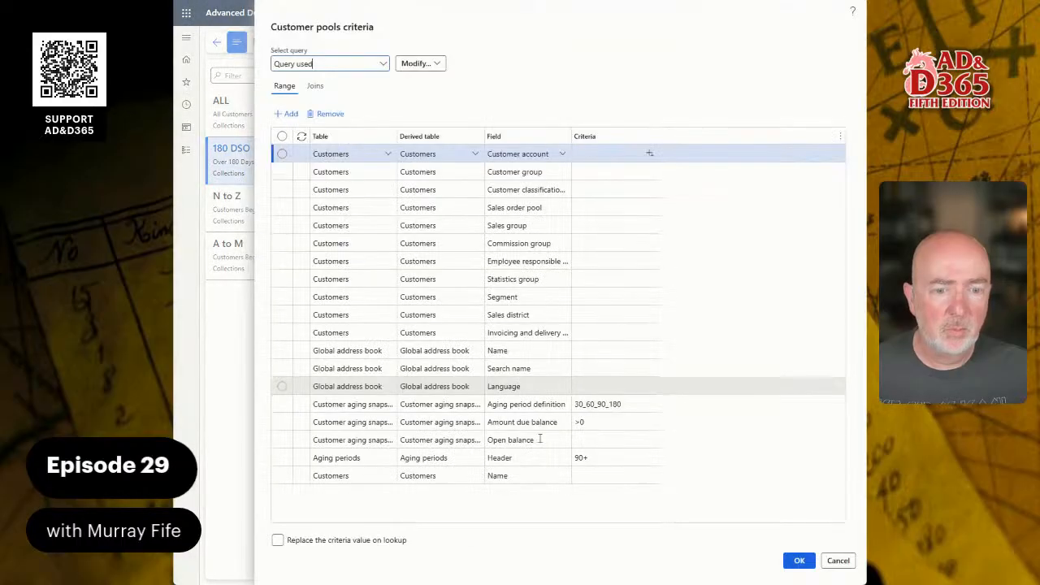
# Step: Remove the Customers table's Name range from the 180 DSO pool's criteria
pyautogui.click(523, 476)
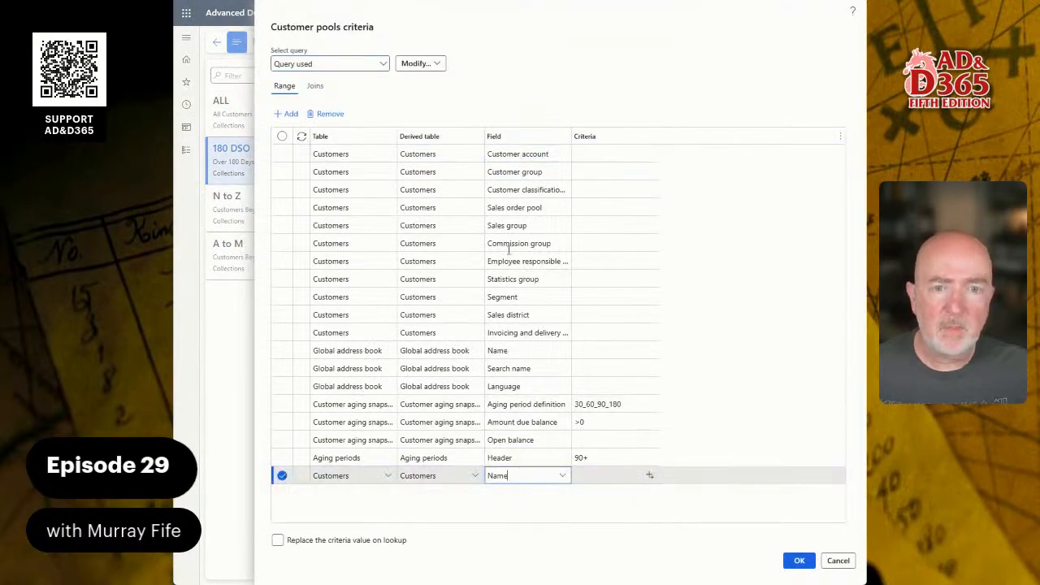
pyautogui.click(327, 113)
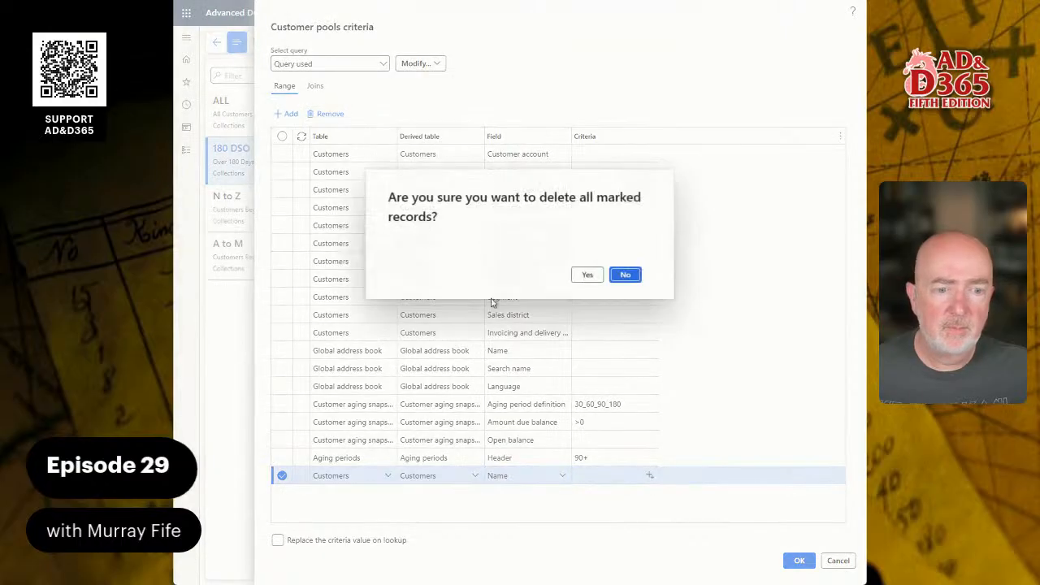
pyautogui.click(587, 276)
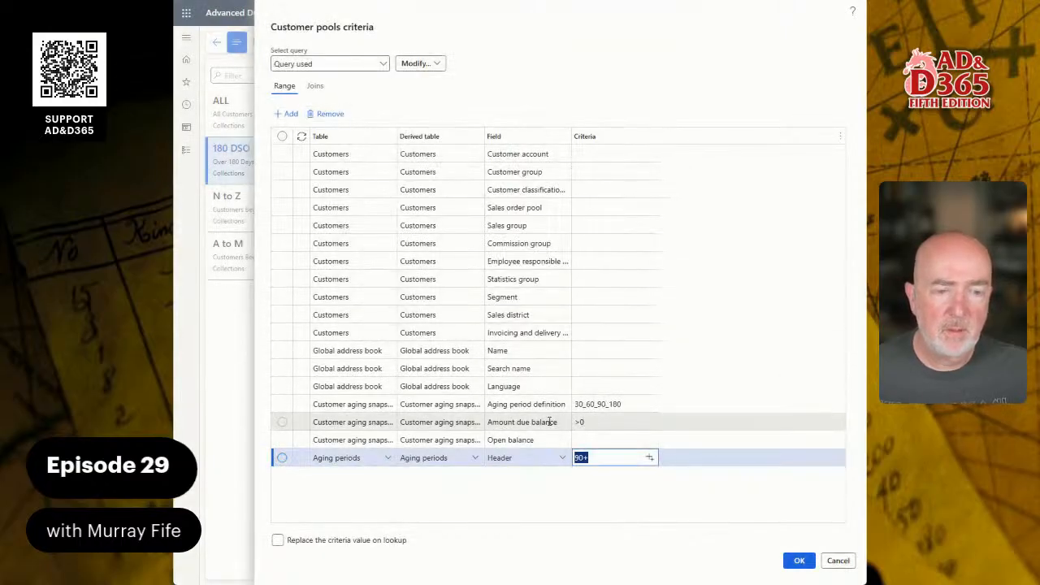
# Step: Clear the Amount due balance criterion, set Open balance to >0 instead, and preview the 180 DSO pool with the applied criteria
pyautogui.click(588, 421)
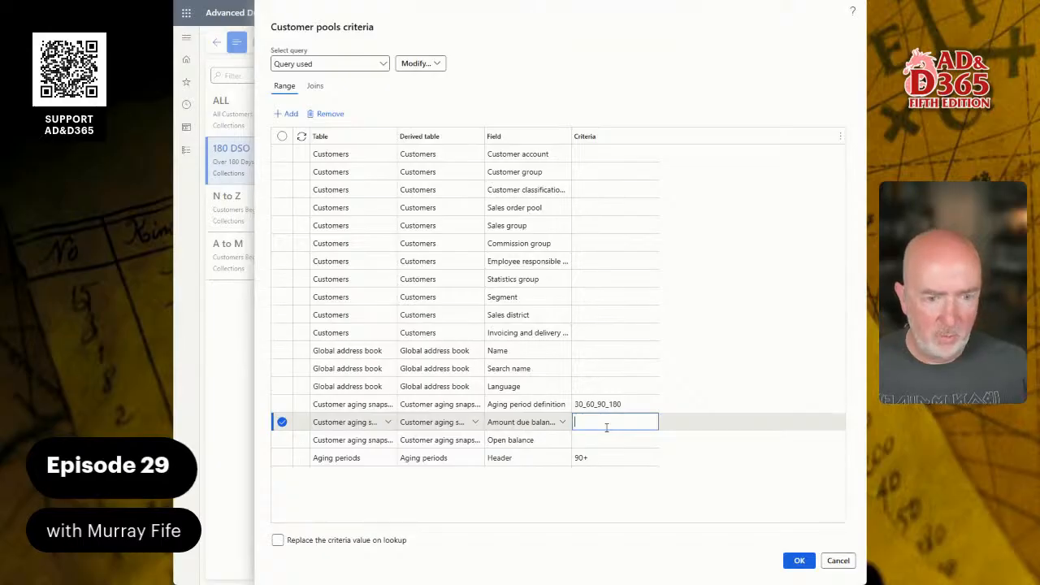
pyautogui.press('Down')
pyautogui.write('>0')
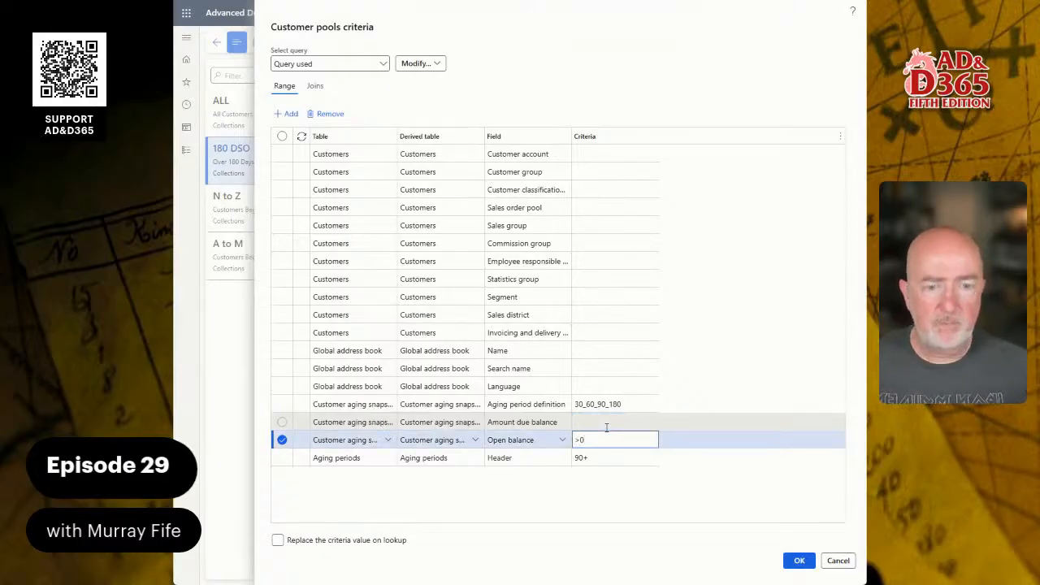
pyautogui.click(799, 561)
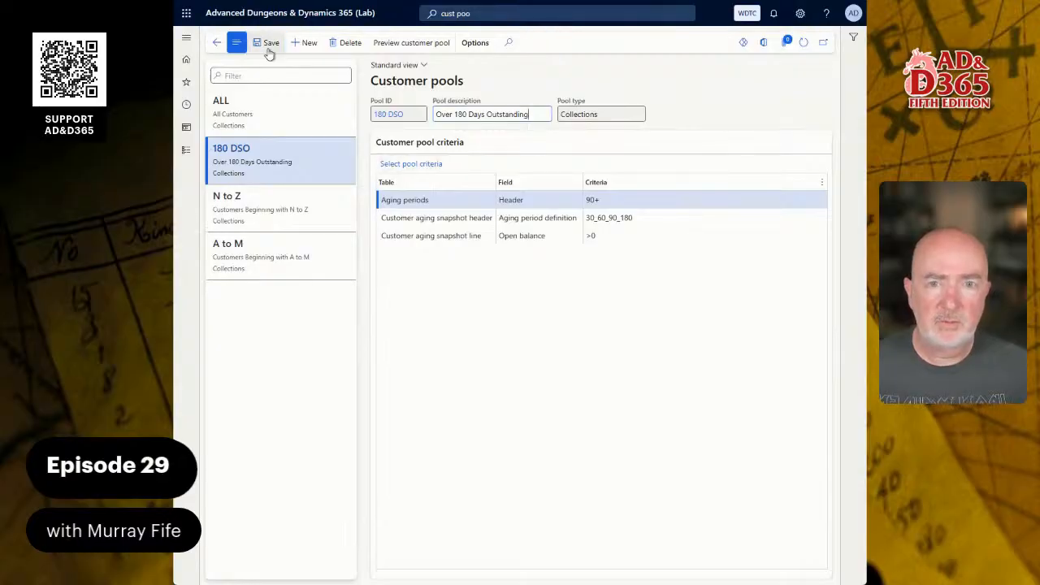
pyautogui.click(407, 43)
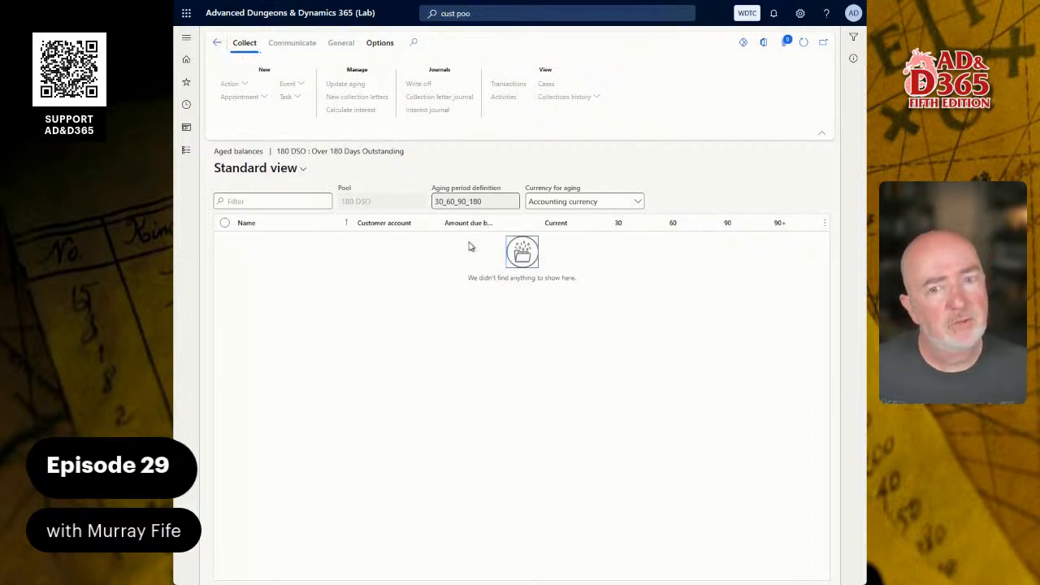
pyautogui.click(219, 42)
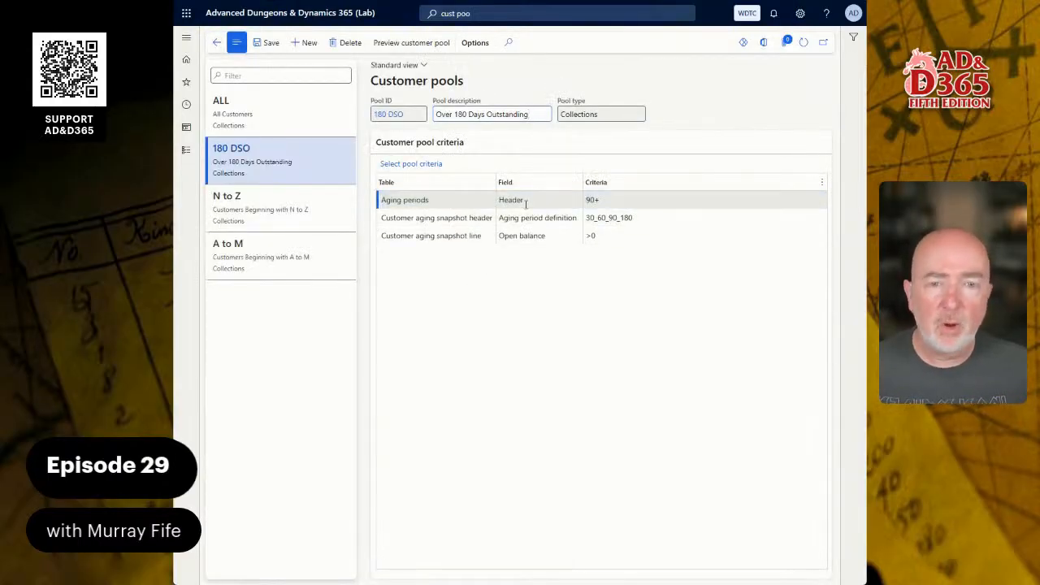
# Step: Change the 180 DSO pool's Aging periods Header criterion to 30, apply it and dismiss the invalid-filter message
pyautogui.click(411, 163)
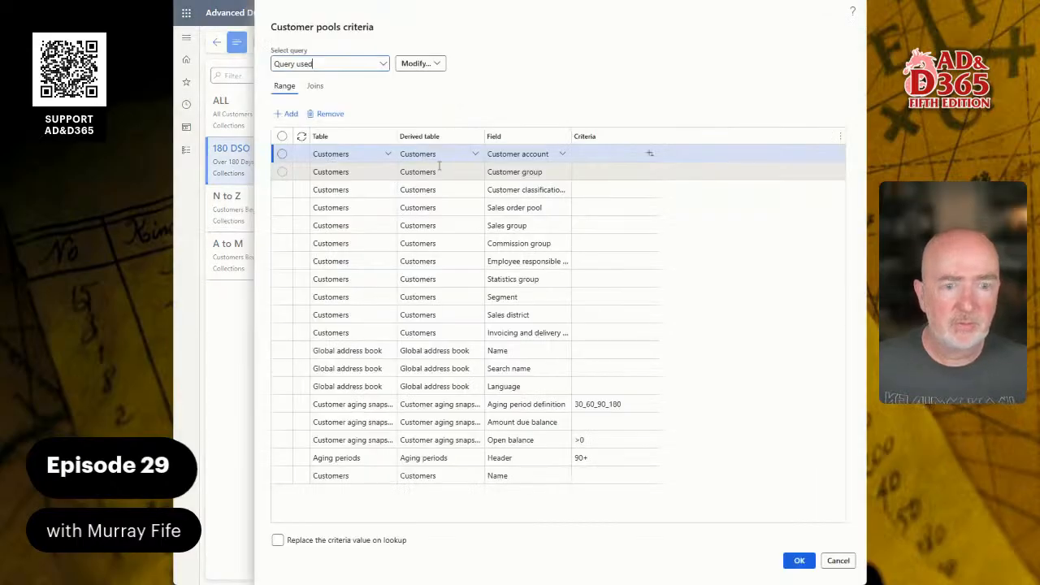
pyautogui.click(608, 458)
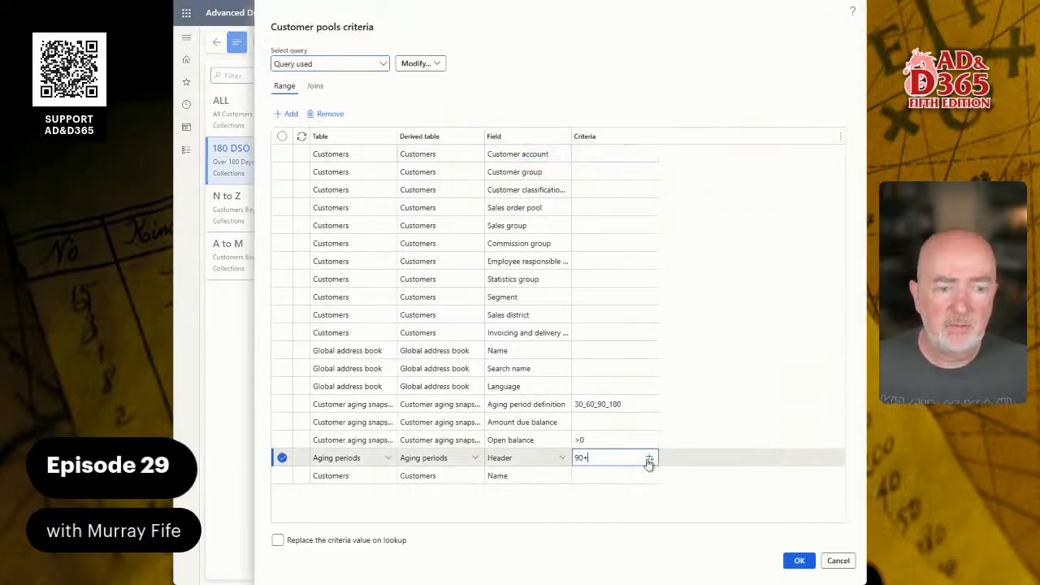
pyautogui.click(649, 460)
pyautogui.scroll(-5, 620, 422)
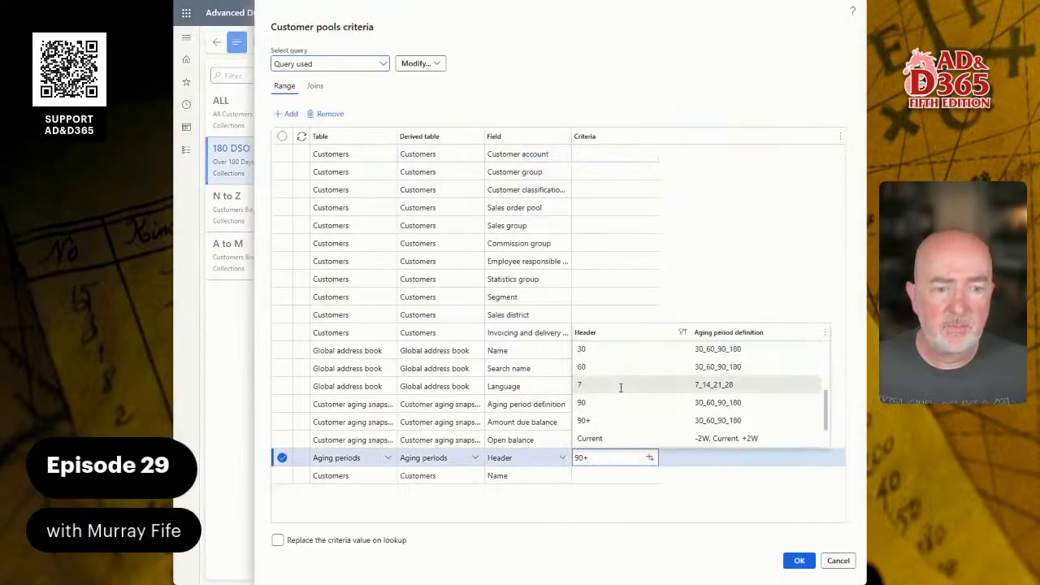
pyautogui.scroll(2, 618, 398)
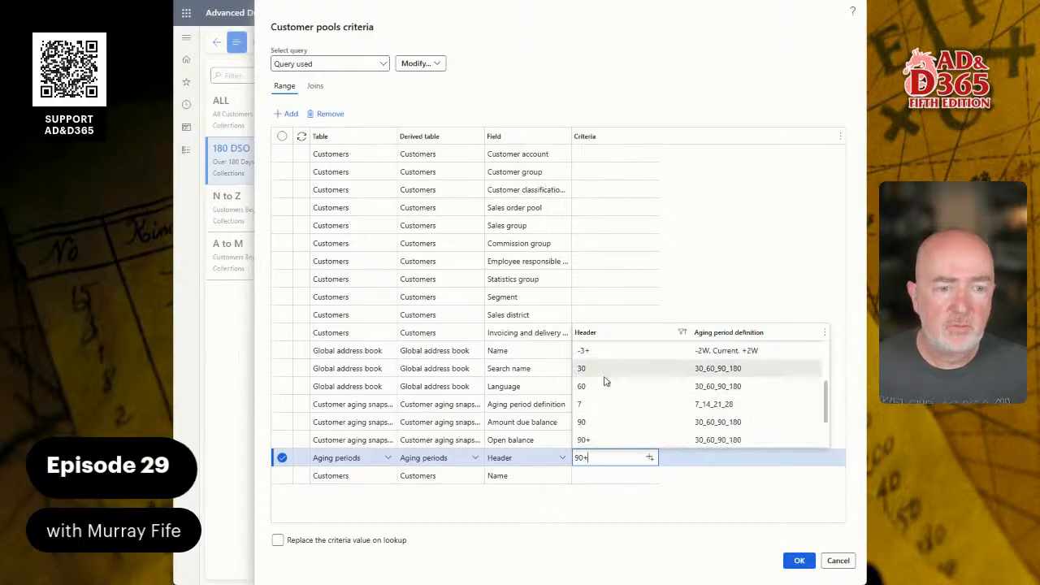
pyautogui.click(587, 368)
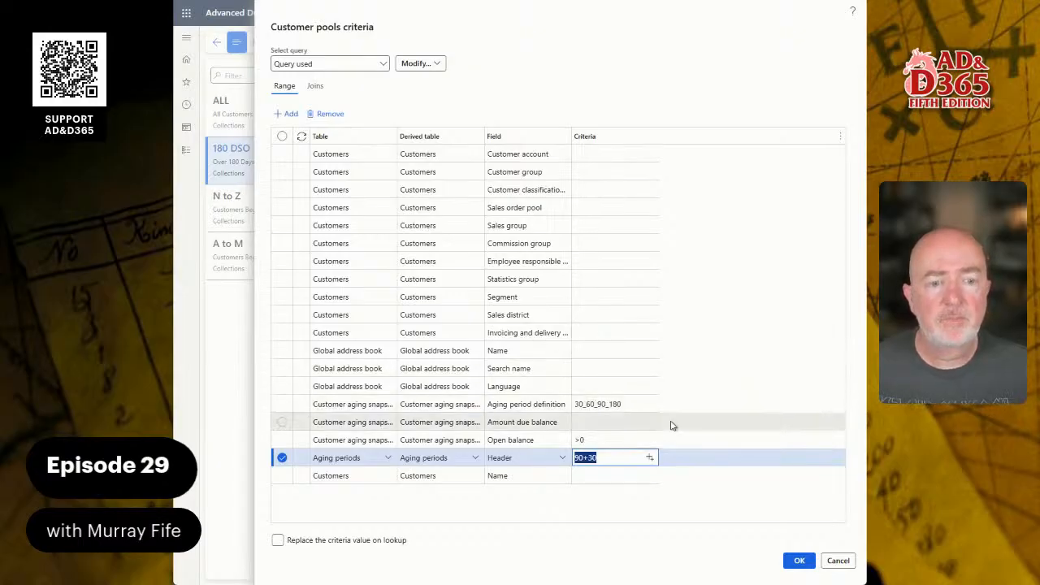
pyautogui.click(617, 458)
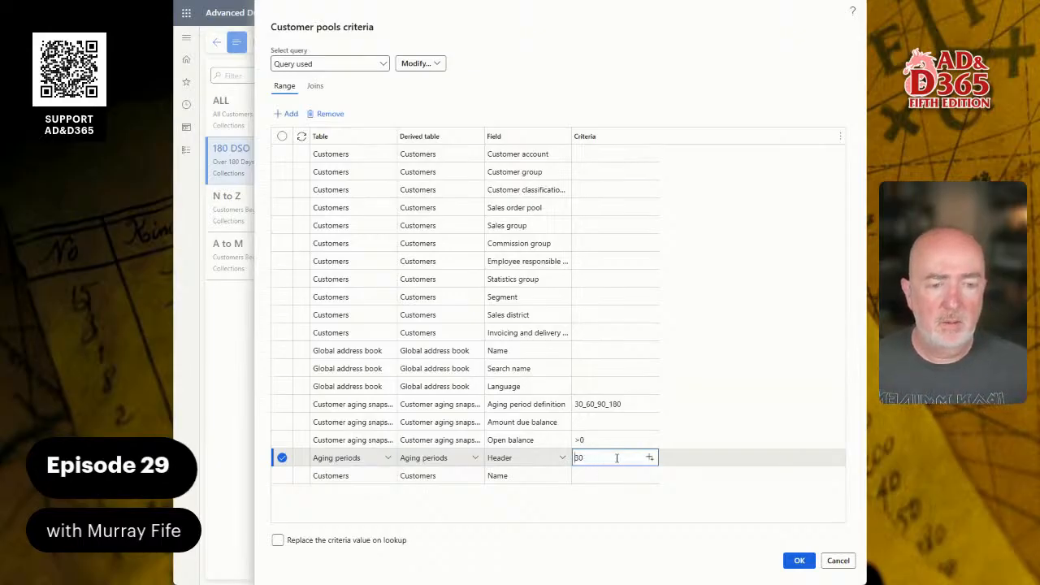
pyautogui.click(800, 561)
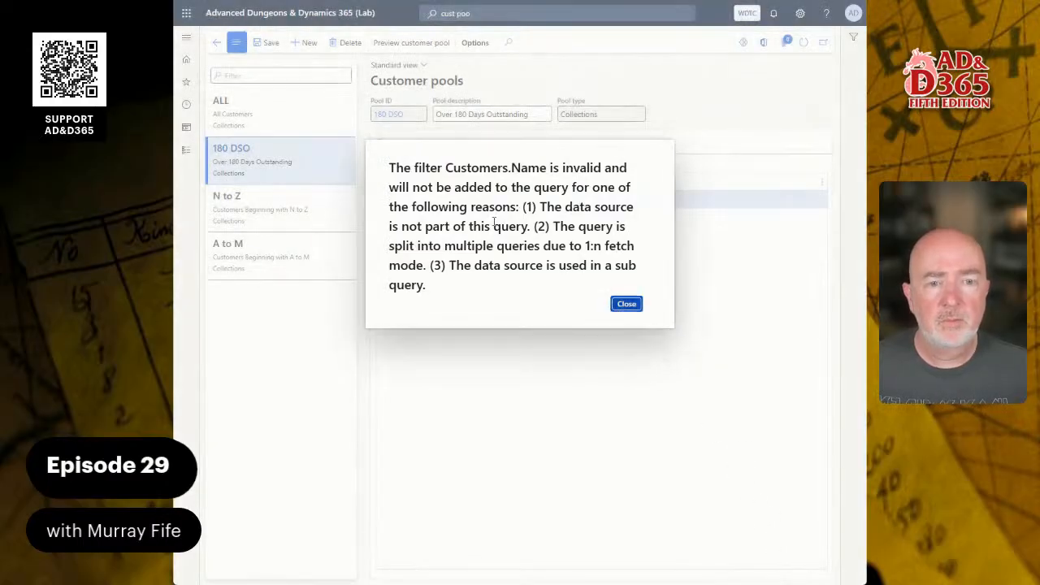
pyautogui.click(627, 306)
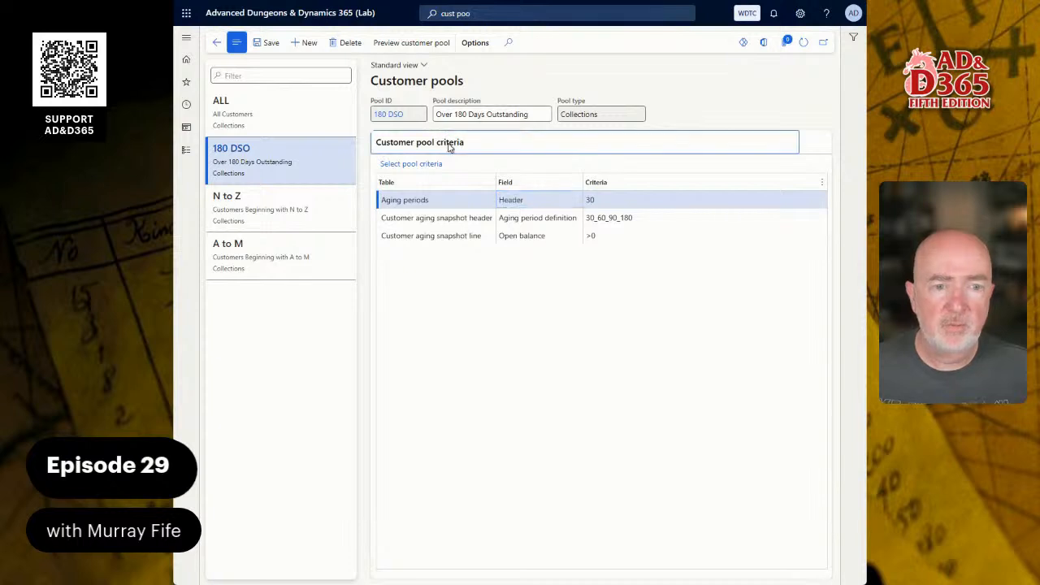
# Step: Remove the Customers table's Name range from the pool criteria again, apply the change and preview the 180 DSO pool
pyautogui.click(412, 164)
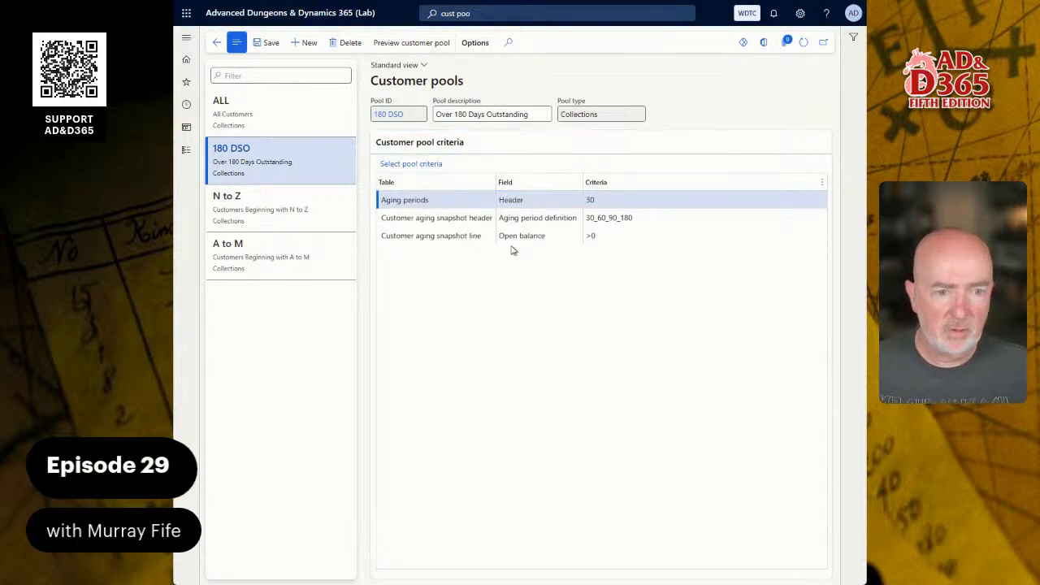
pyautogui.click(627, 480)
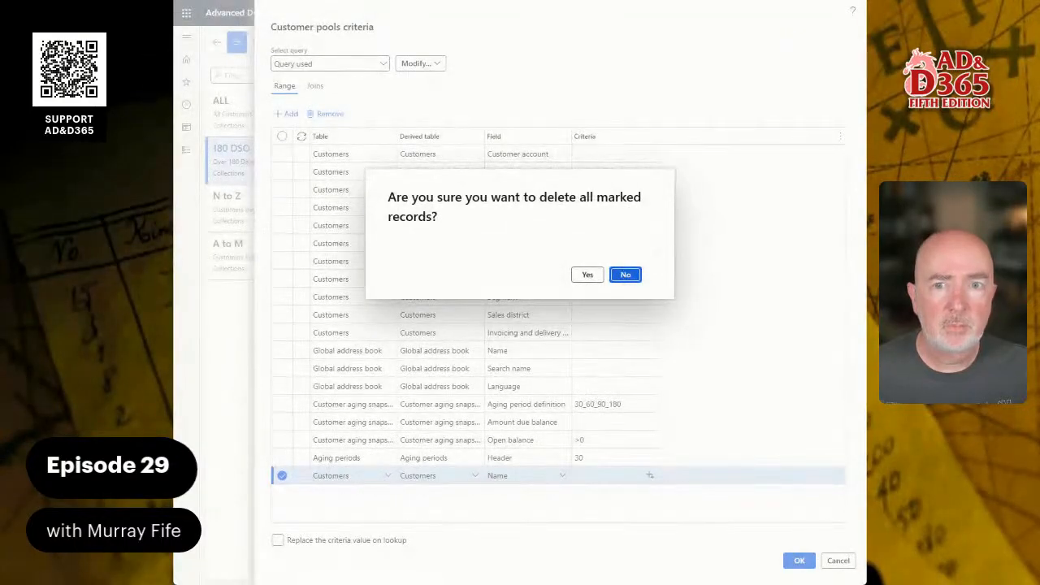
pyautogui.click(585, 274)
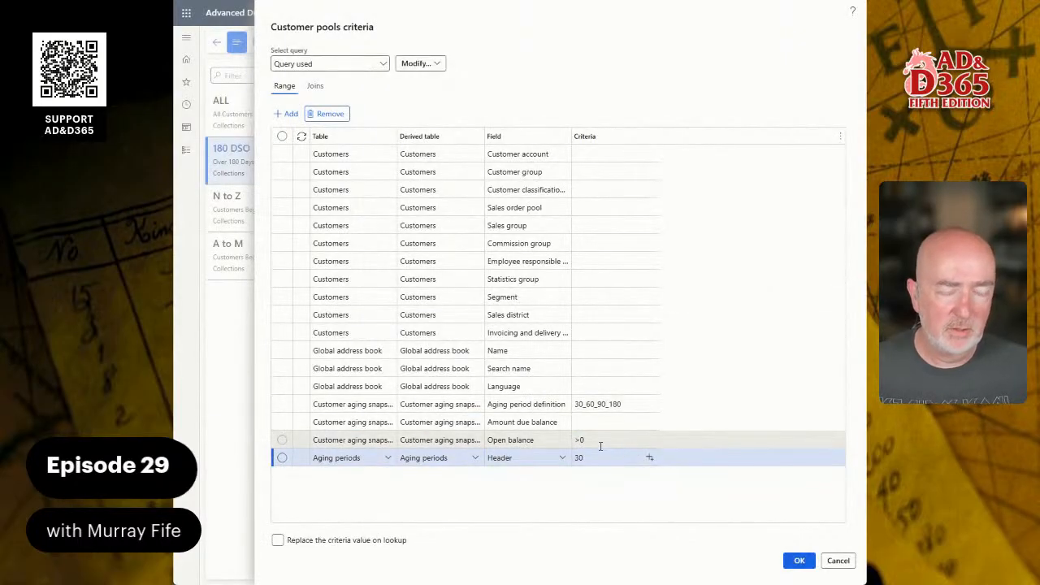
pyautogui.click(799, 560)
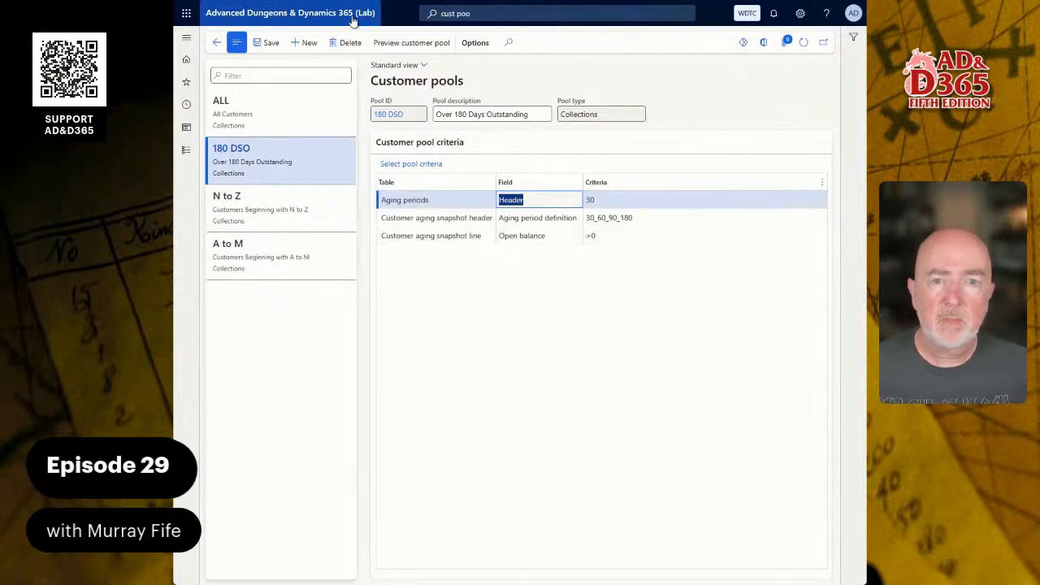
pyautogui.click(391, 49)
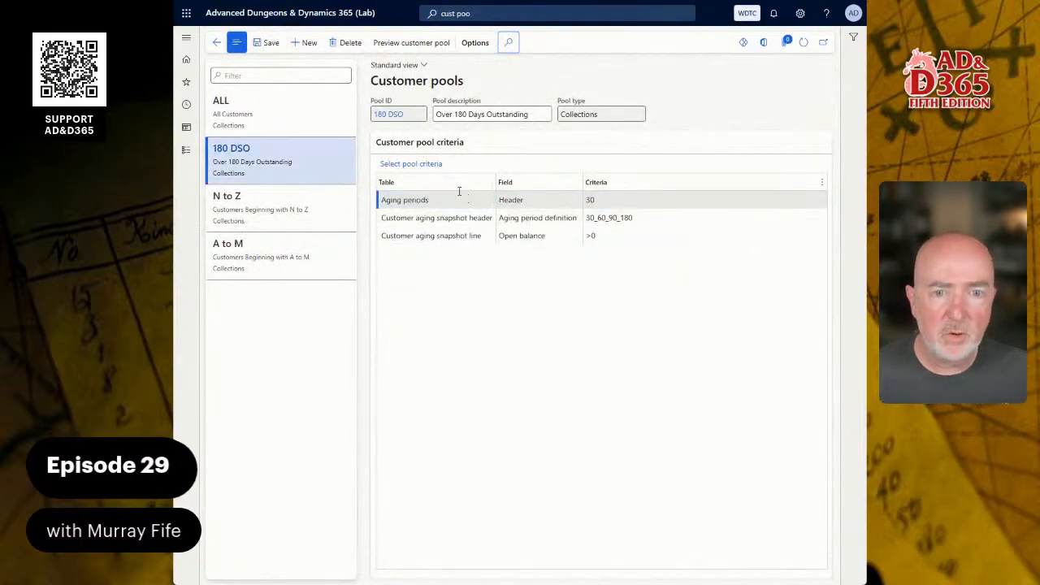
# Step: Set the 180 DSO pool's Aging periods Header criterion to 90+, apply it and dismiss the invalid-filter message
pyautogui.click(414, 164)
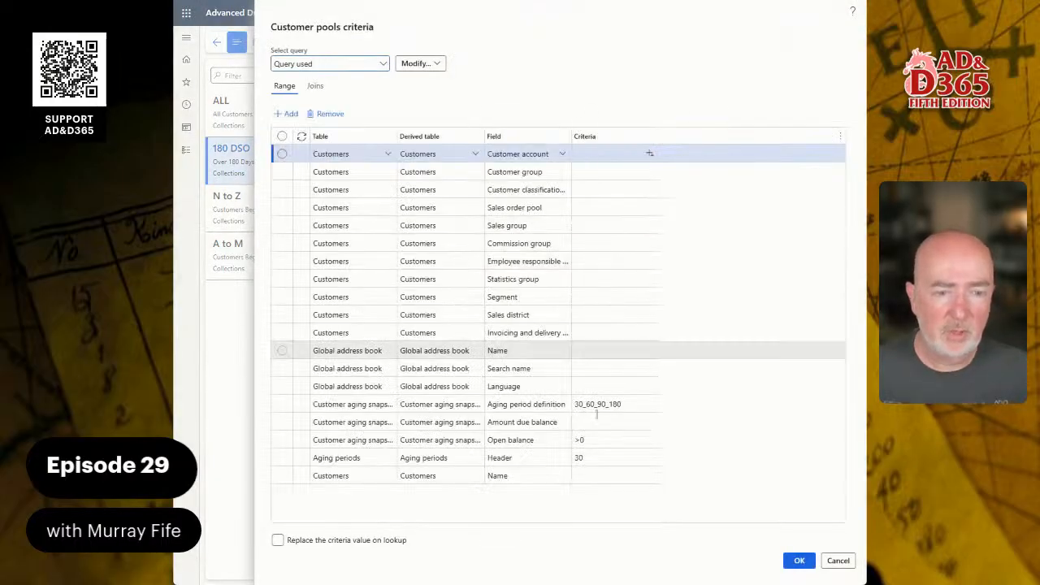
pyautogui.click(597, 458)
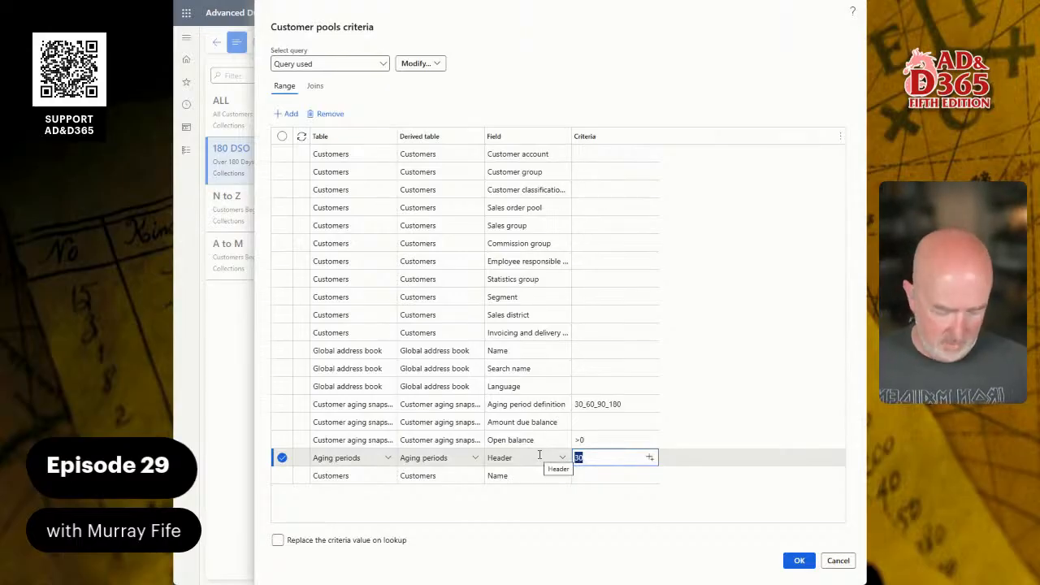
pyautogui.write('90+')
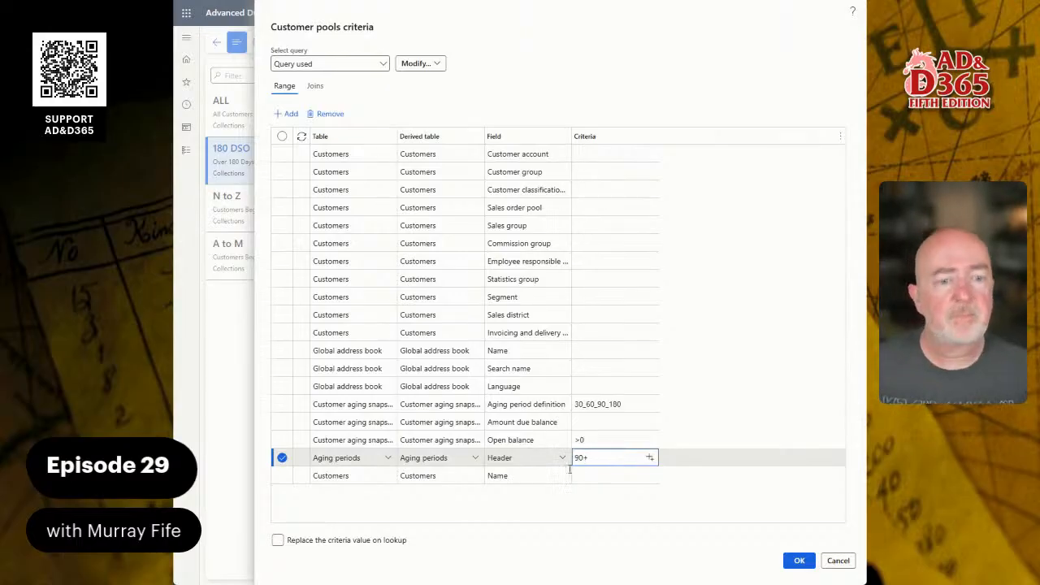
pyautogui.click(799, 561)
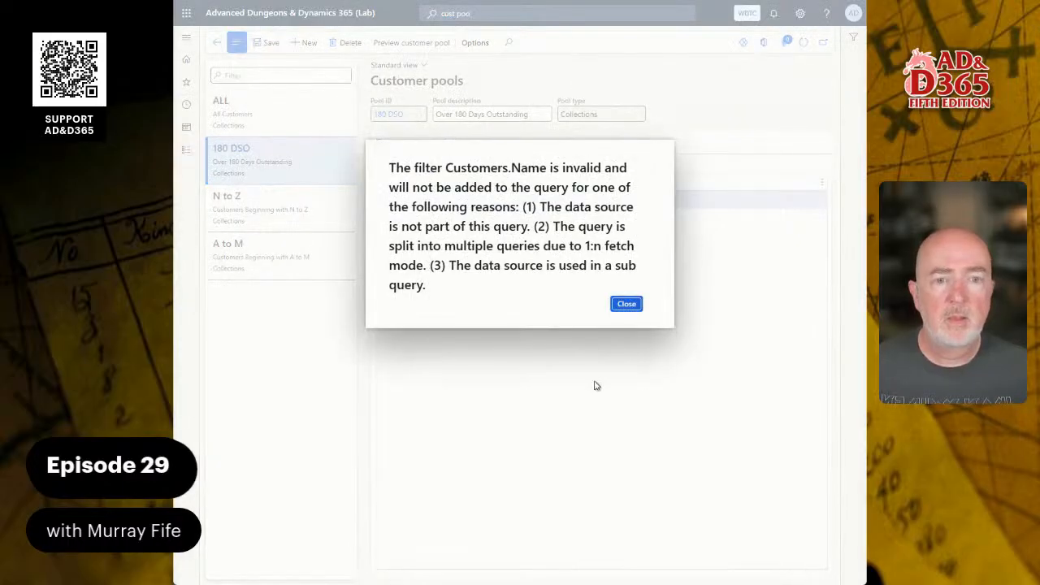
pyautogui.click(625, 307)
# Step: Remove the Customers table's Name range from the 180 DSO criteria, apply the change, preview the pool and return to Customer pools
pyautogui.click(429, 168)
pyautogui.click(535, 480)
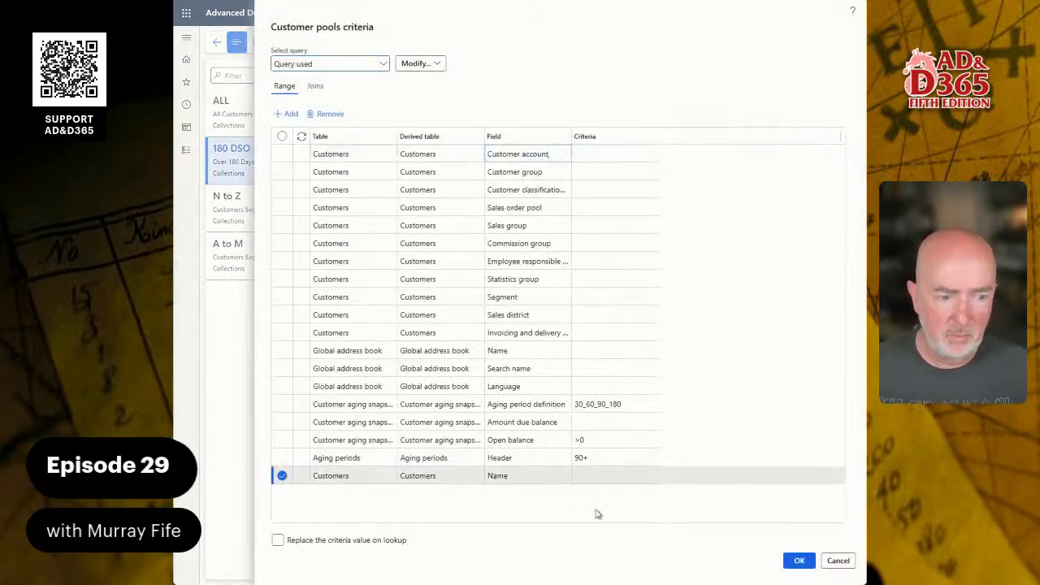
pyautogui.click(328, 114)
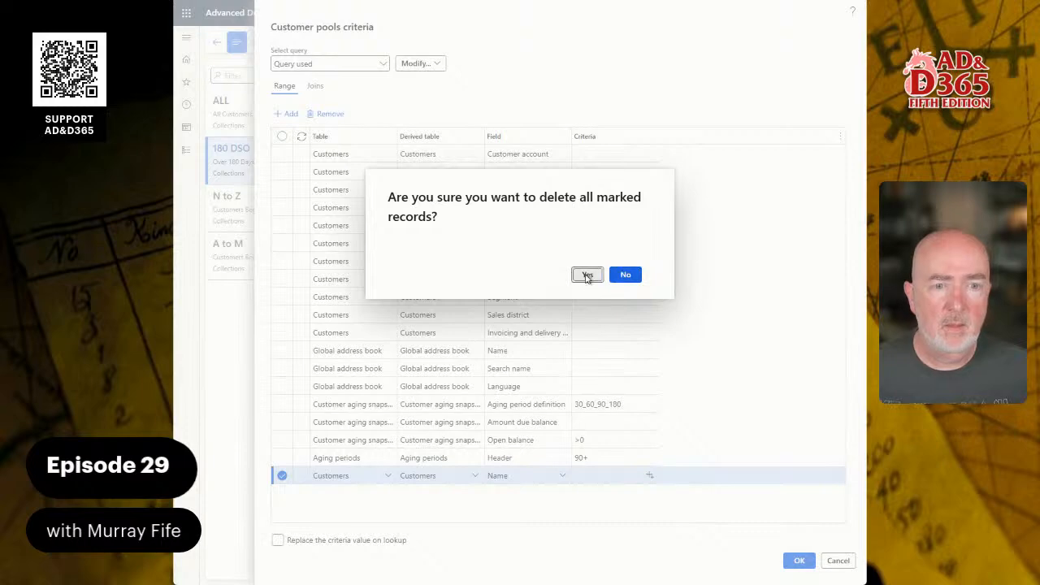
pyautogui.click(586, 274)
pyautogui.click(798, 560)
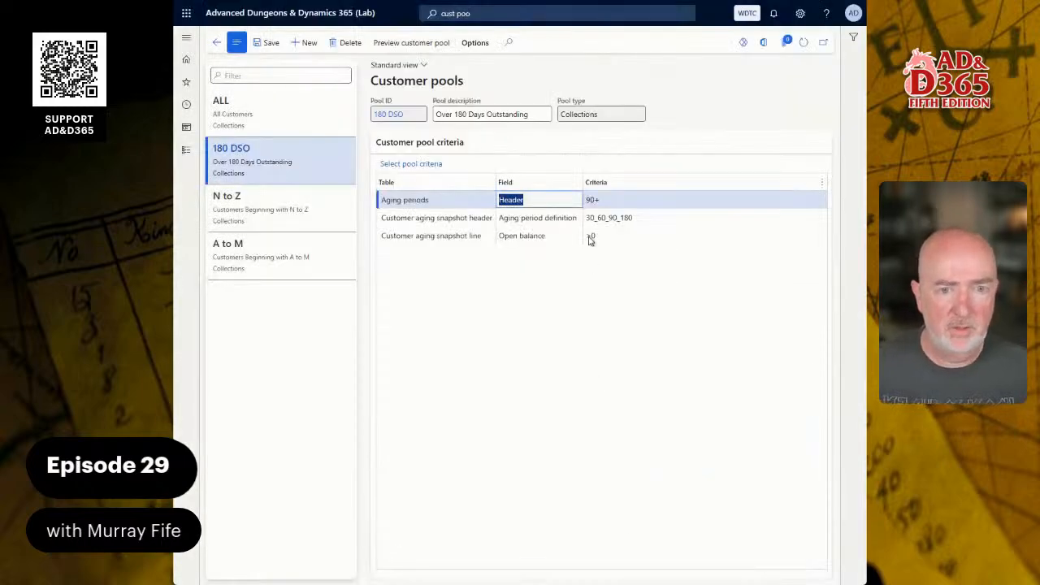
pyautogui.click(398, 46)
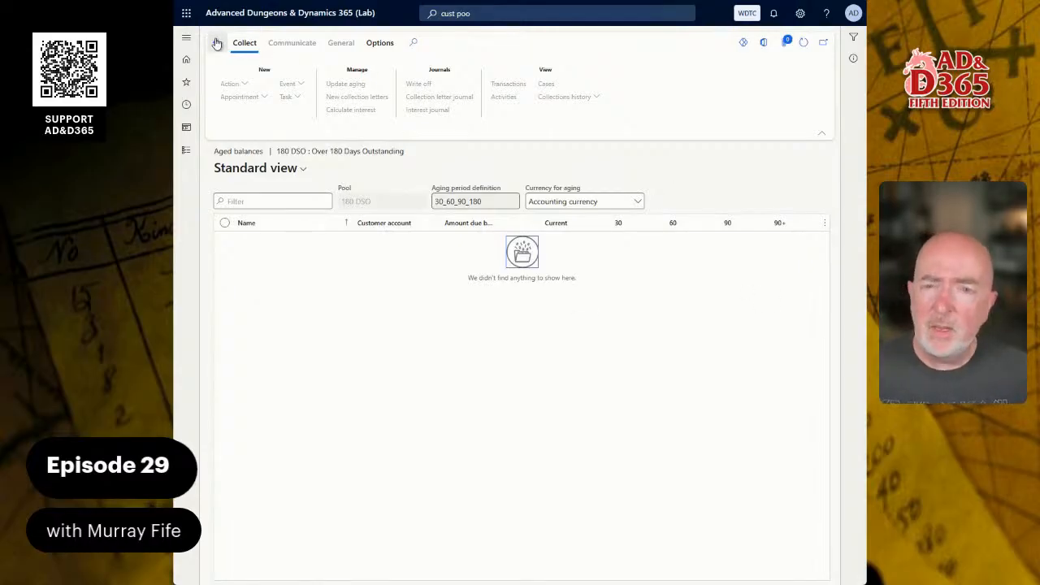
pyautogui.click(217, 43)
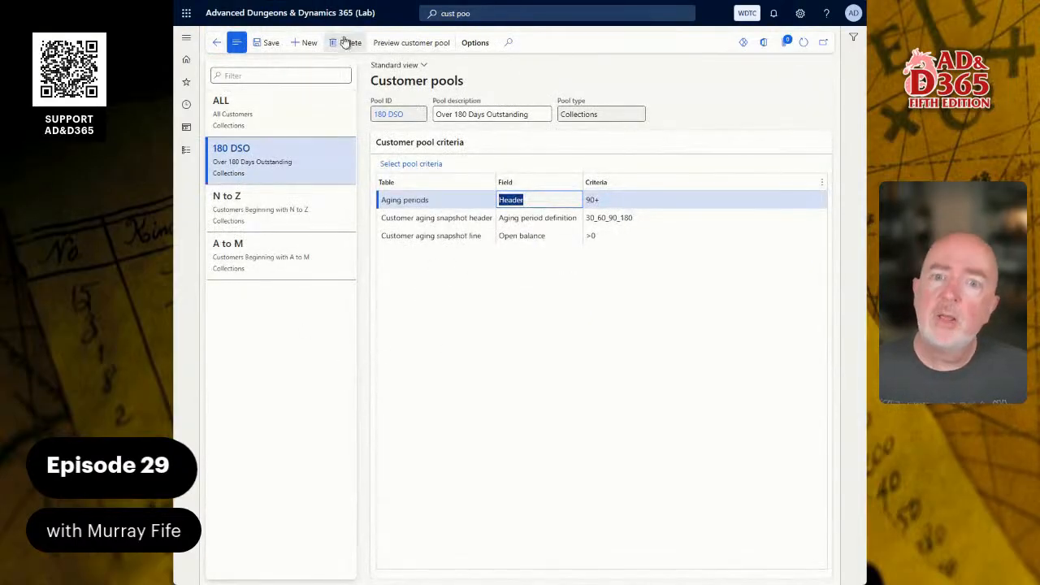
# Step: Create and save a Collections customer pool with ID TAVERNS and description Taverns and Inns
pyautogui.click(303, 44)
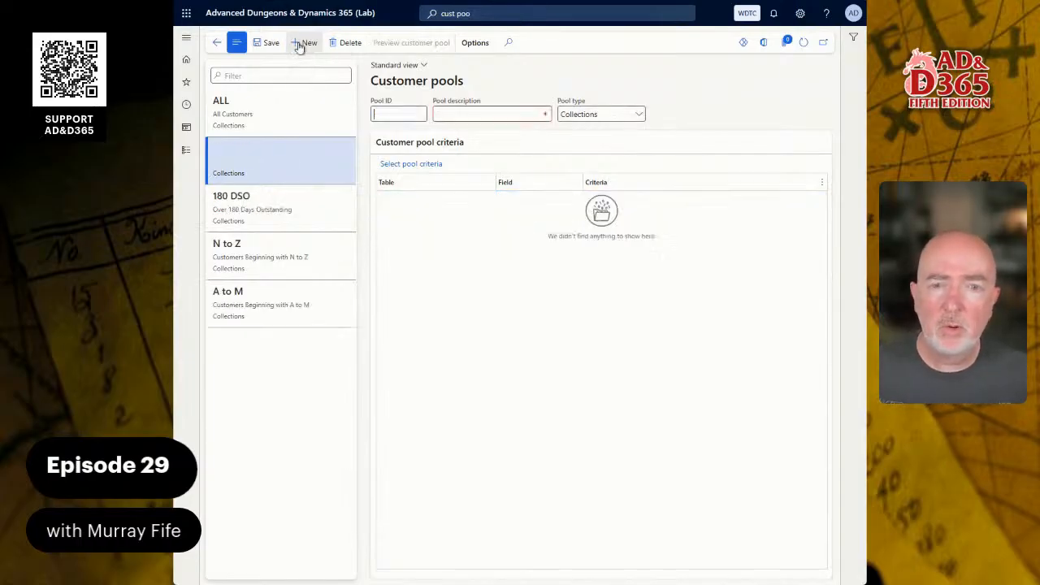
pyautogui.write('TAV')
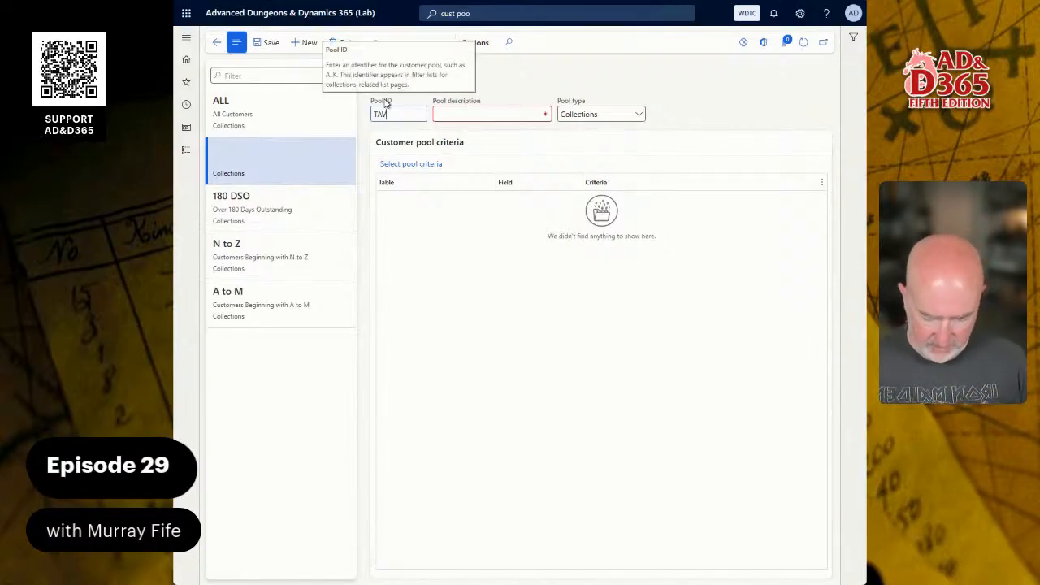
pyautogui.write('ERNS')
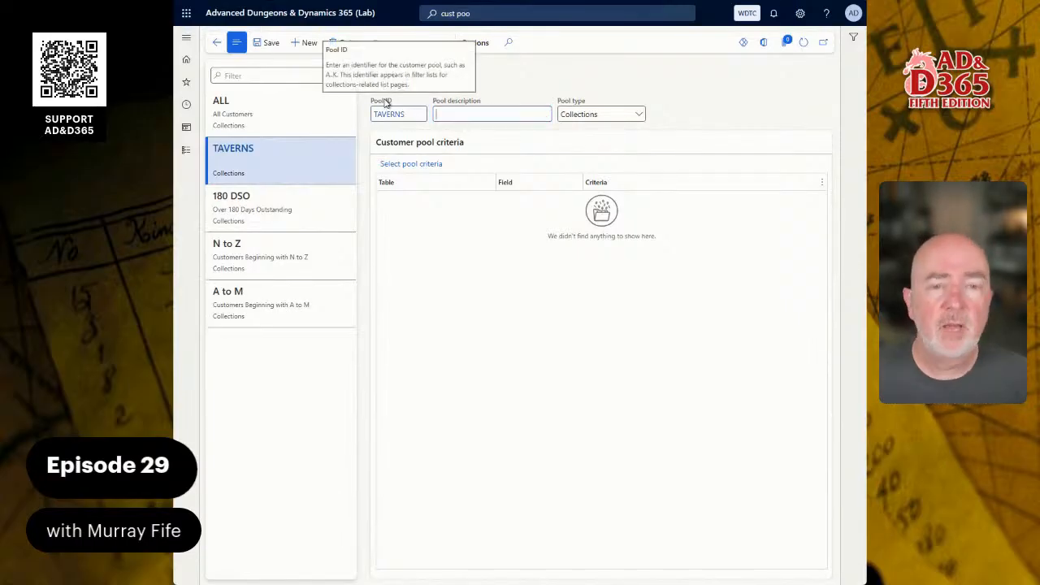
pyautogui.press('Tab')
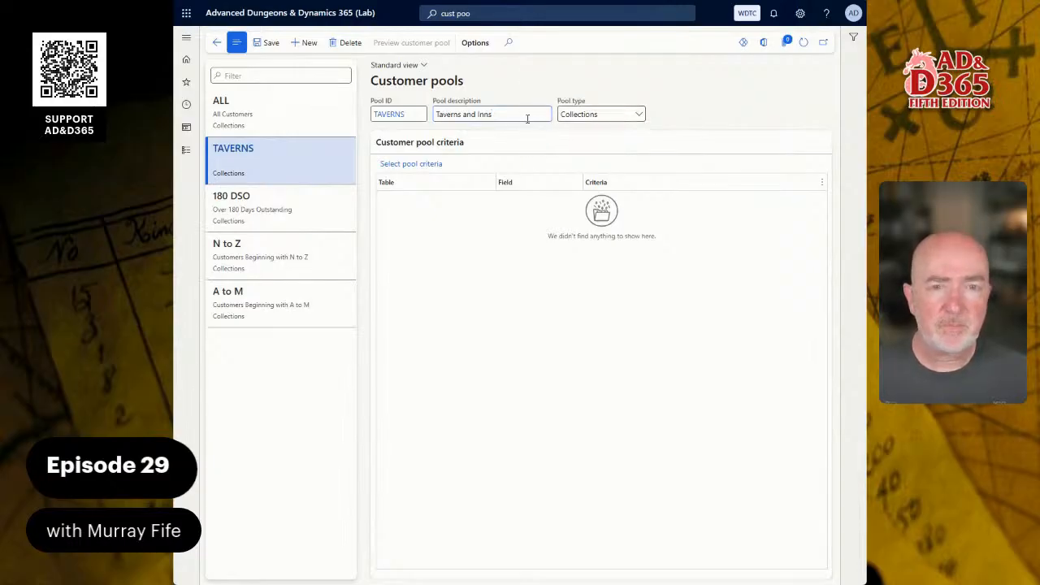
pyautogui.click(270, 43)
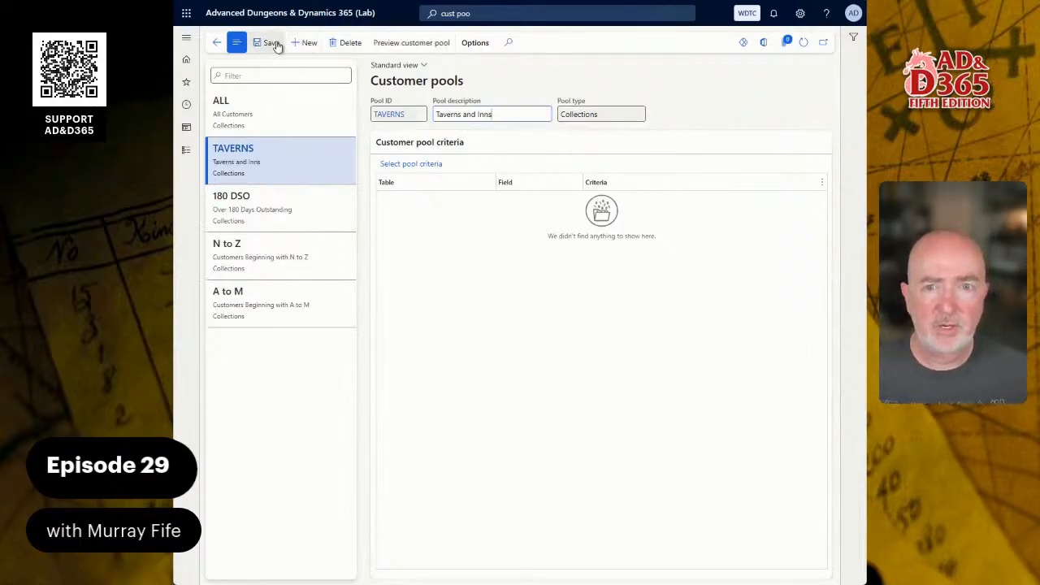
# Step: Remove the Customers table's Name range from the TAVERNS pool's criteria
pyautogui.click(423, 164)
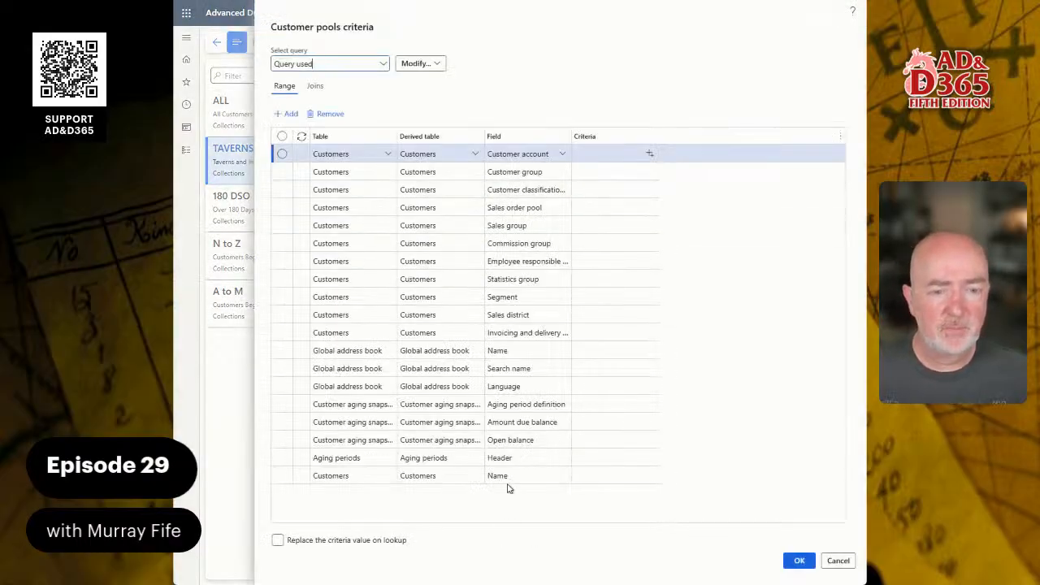
pyautogui.click(459, 477)
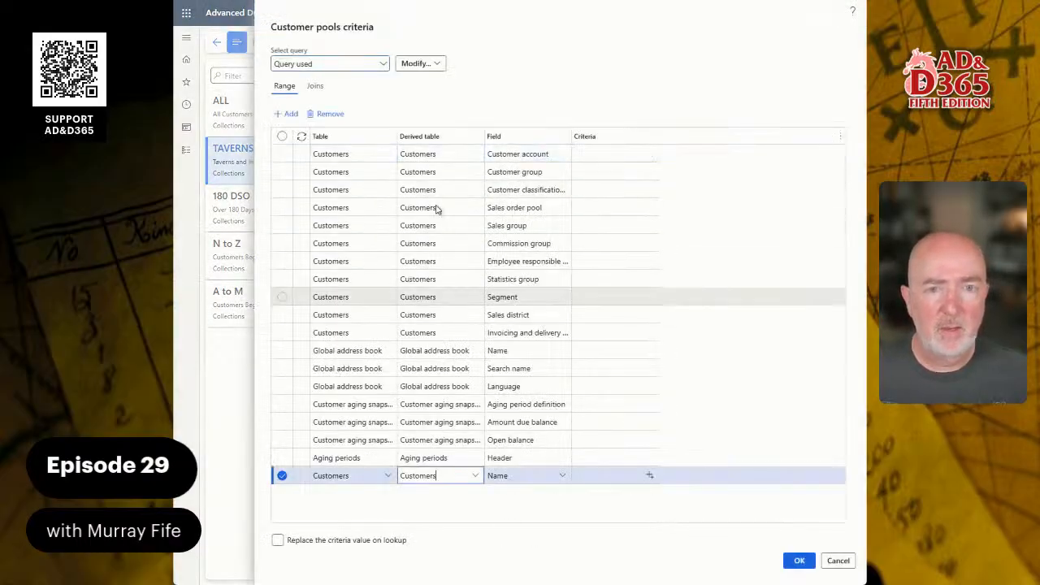
pyautogui.click(326, 113)
pyautogui.click(590, 276)
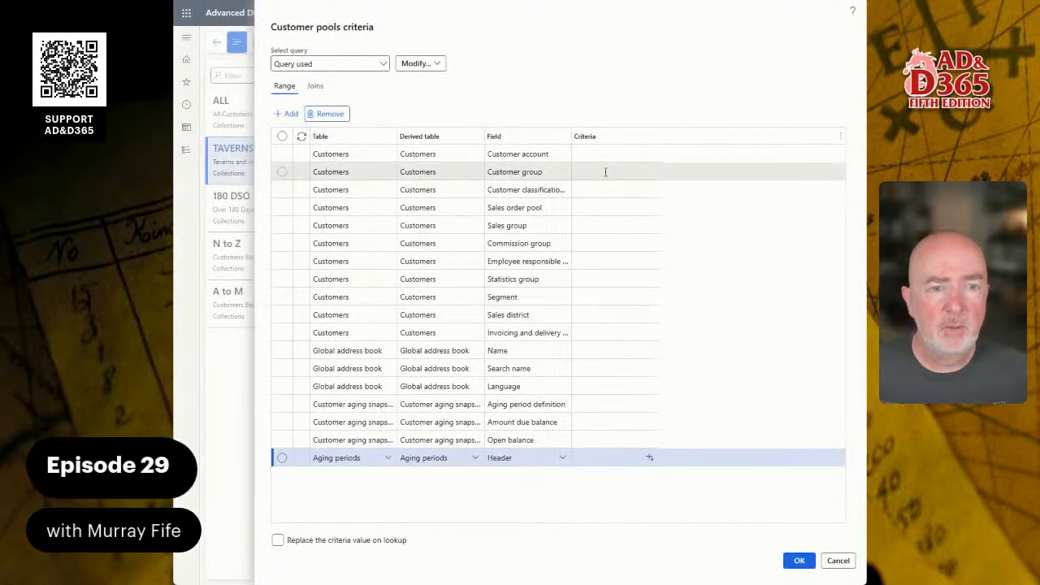
# Step: Set the TAVERNS pool's Customer group criterion to TAVERN, apply it, preview the pool and return to Customer pools
pyautogui.click(642, 172)
pyautogui.click(650, 172)
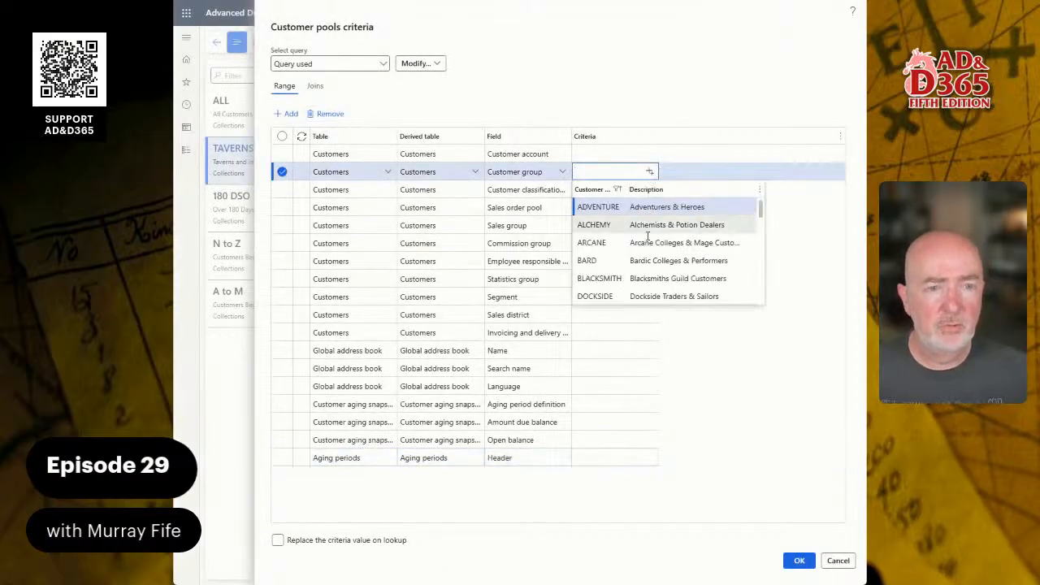
pyautogui.scroll(-5, 675, 254)
pyautogui.scroll(-5, 674, 255)
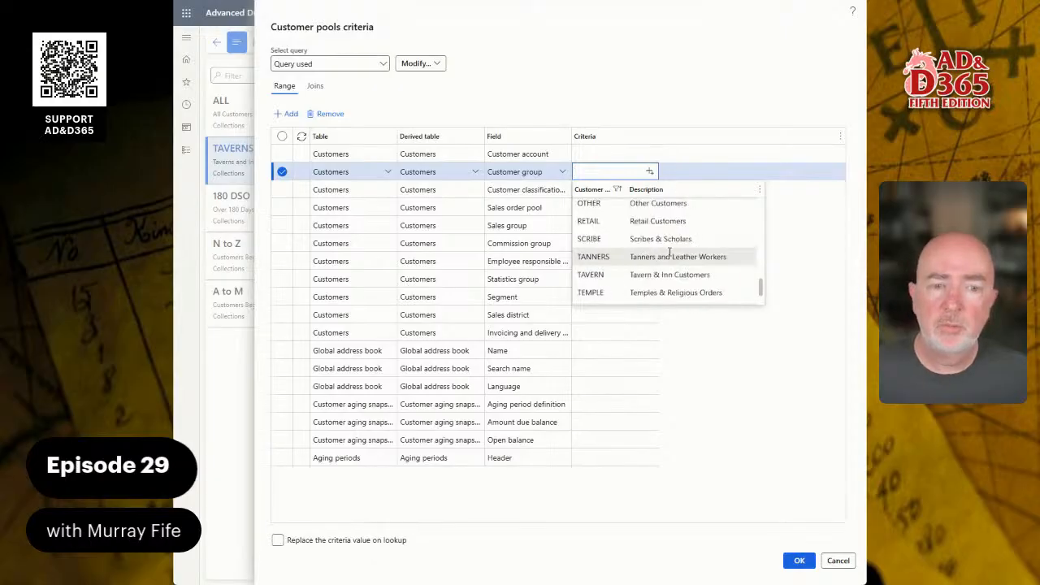
pyautogui.click(673, 281)
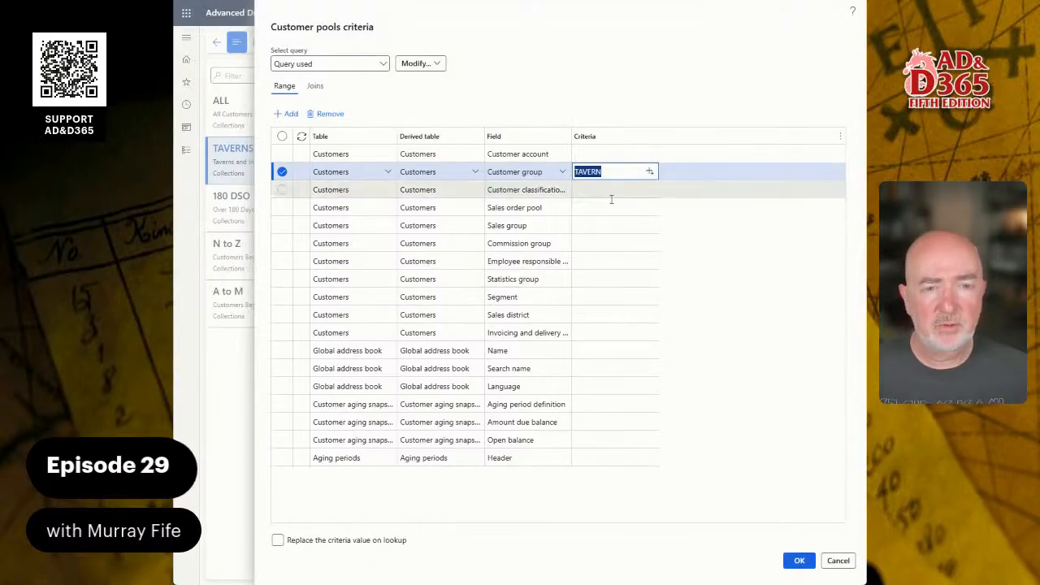
pyautogui.click(801, 562)
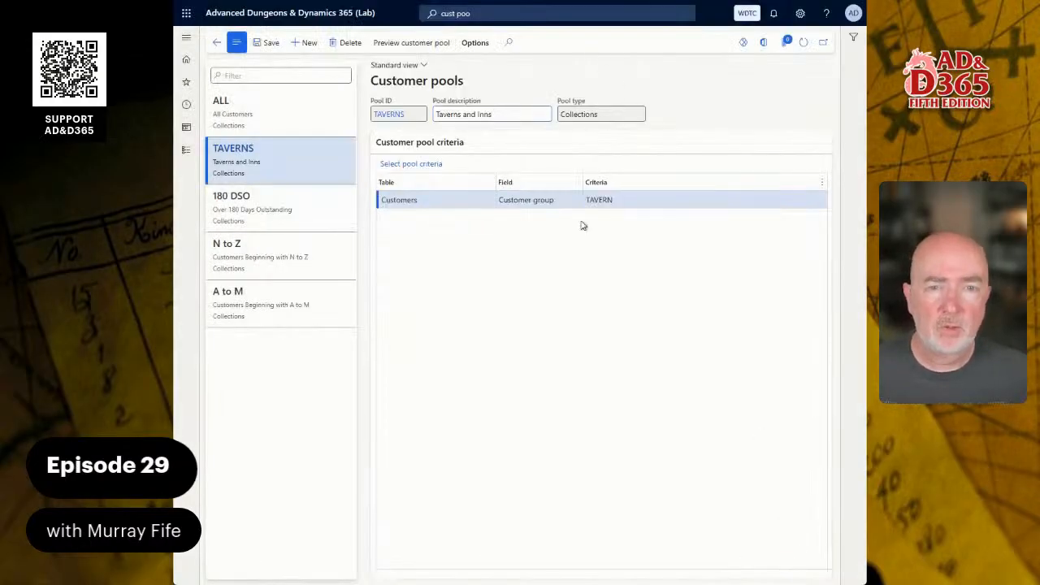
pyautogui.click(416, 44)
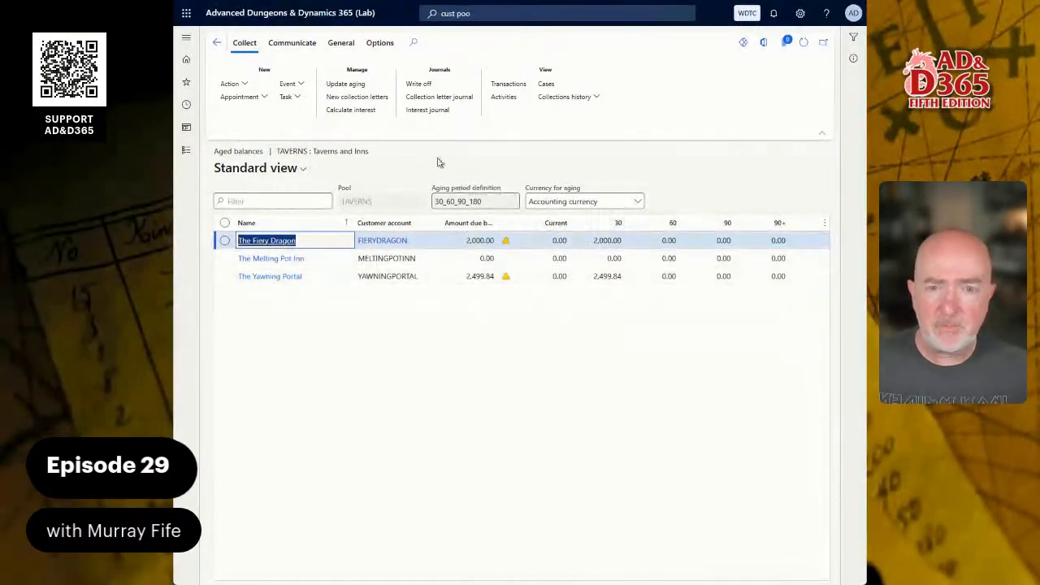
pyautogui.click(217, 42)
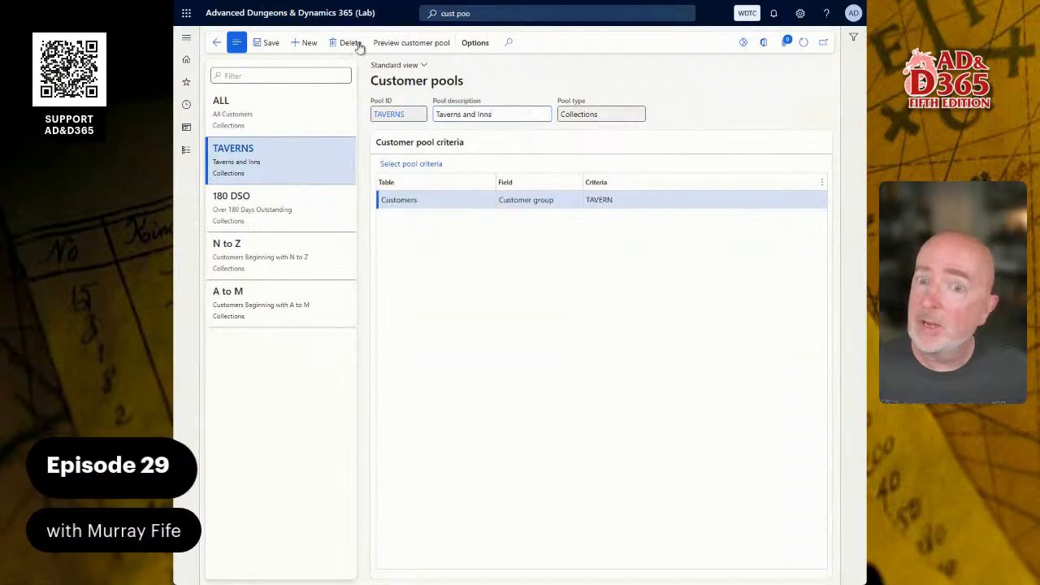
# Step: Open the Customer credit and collections workspace and examine the Aged balances list in its Collections section
pyautogui.click(186, 151)
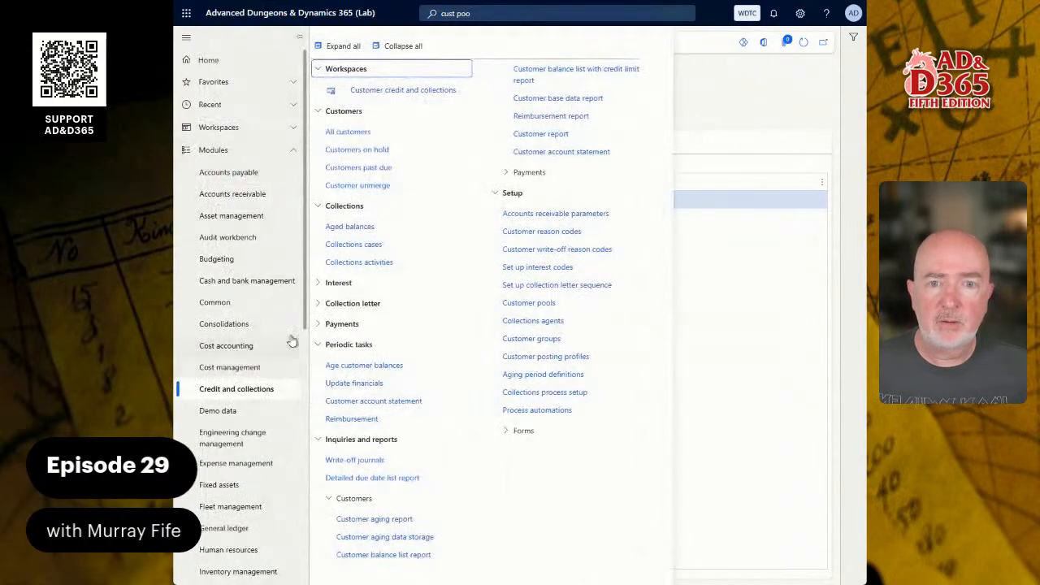
pyautogui.click(381, 91)
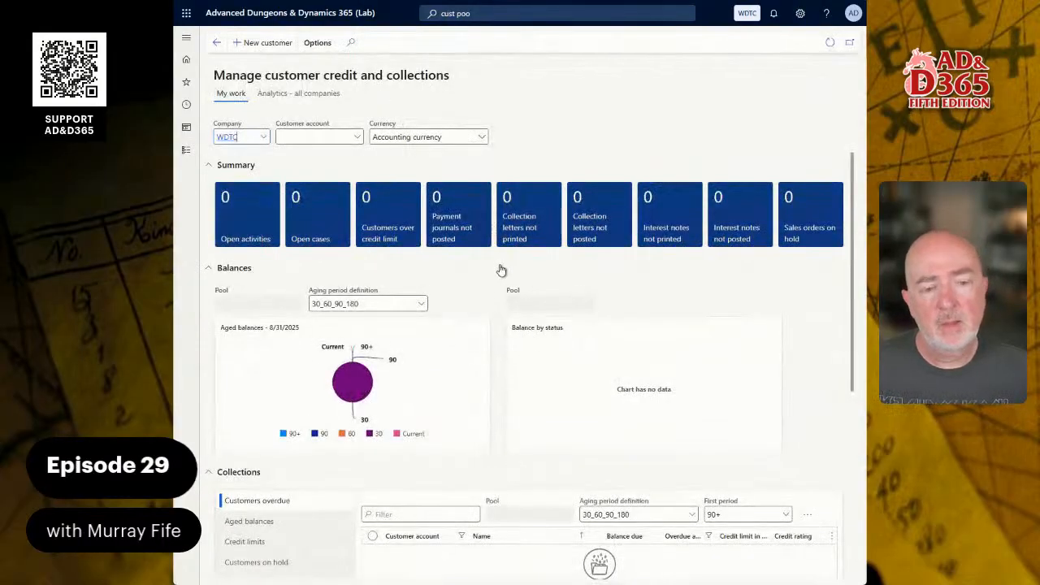
pyautogui.scroll(-3, 504, 292)
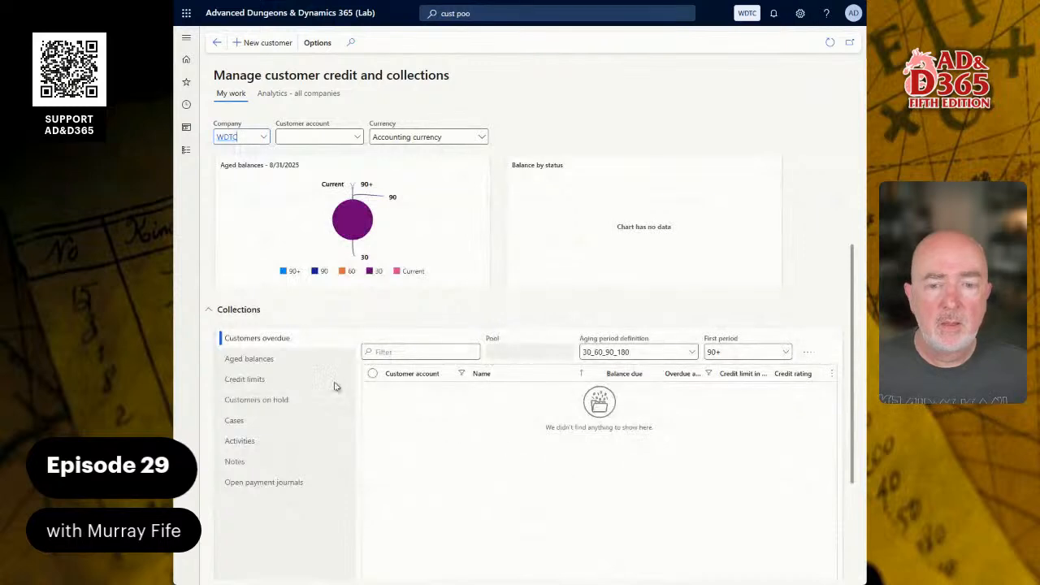
pyautogui.click(268, 362)
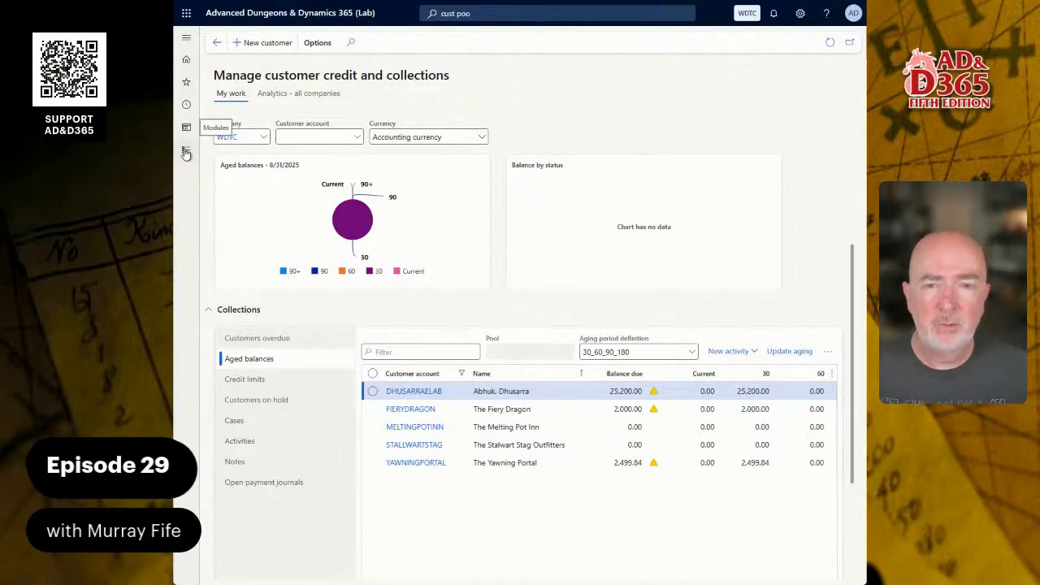
# Step: Return to Customer pools and delete the TAVERNS pool
pyautogui.click(479, 13)
pyautogui.click(483, 39)
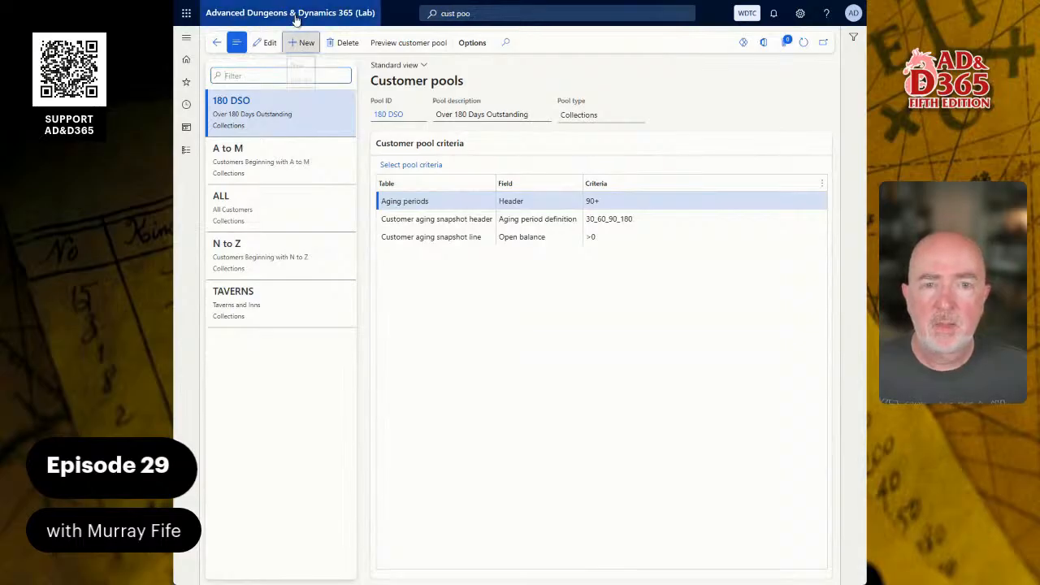
pyautogui.click(273, 307)
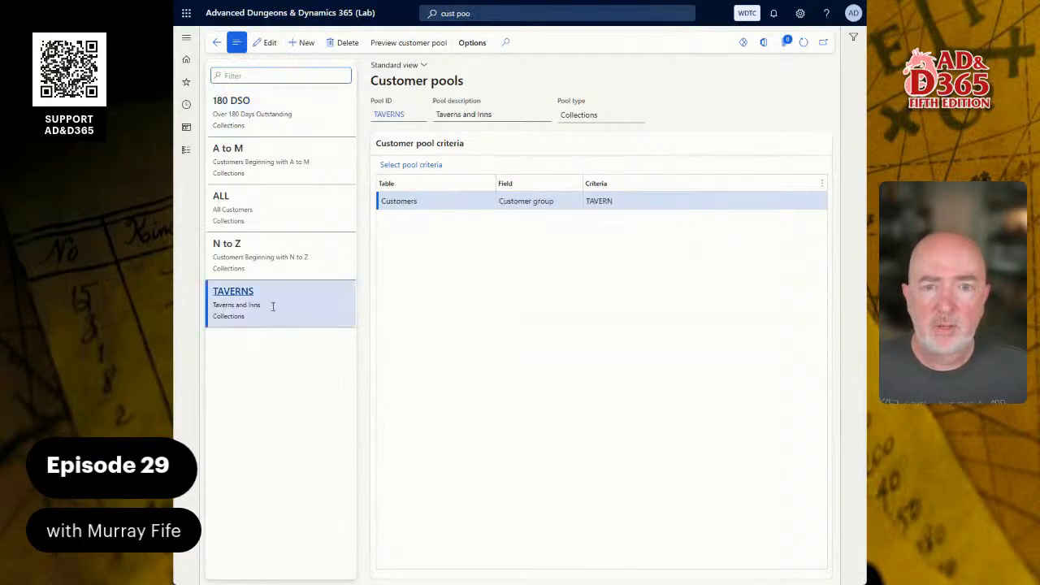
pyautogui.click(270, 43)
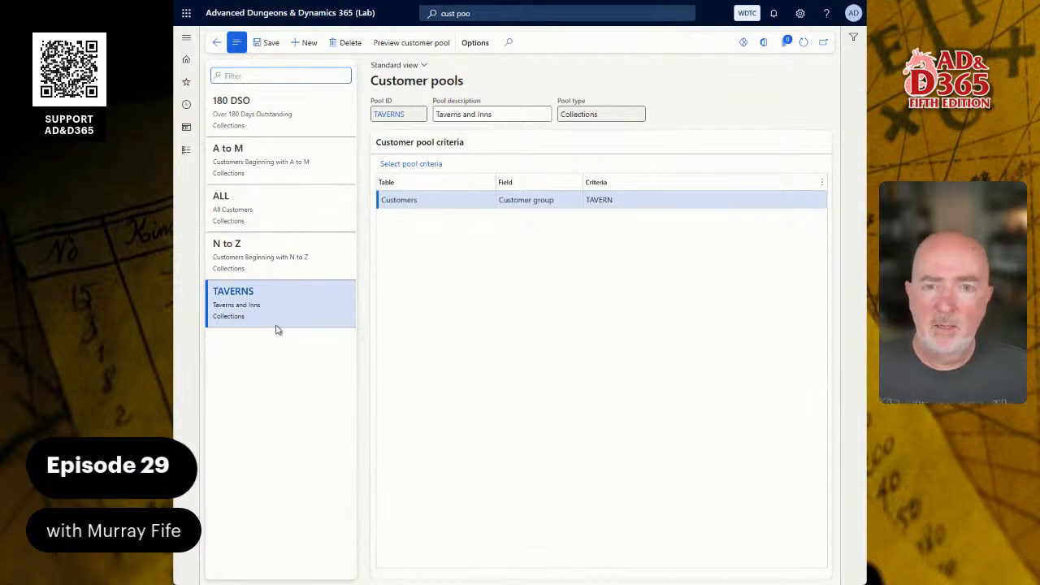
pyautogui.click(350, 43)
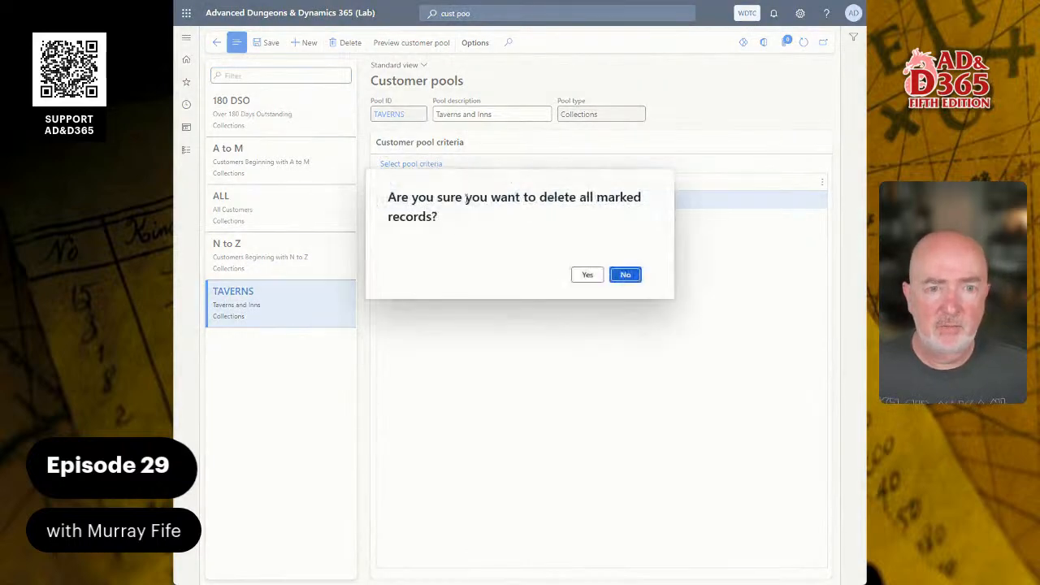
pyautogui.click(585, 274)
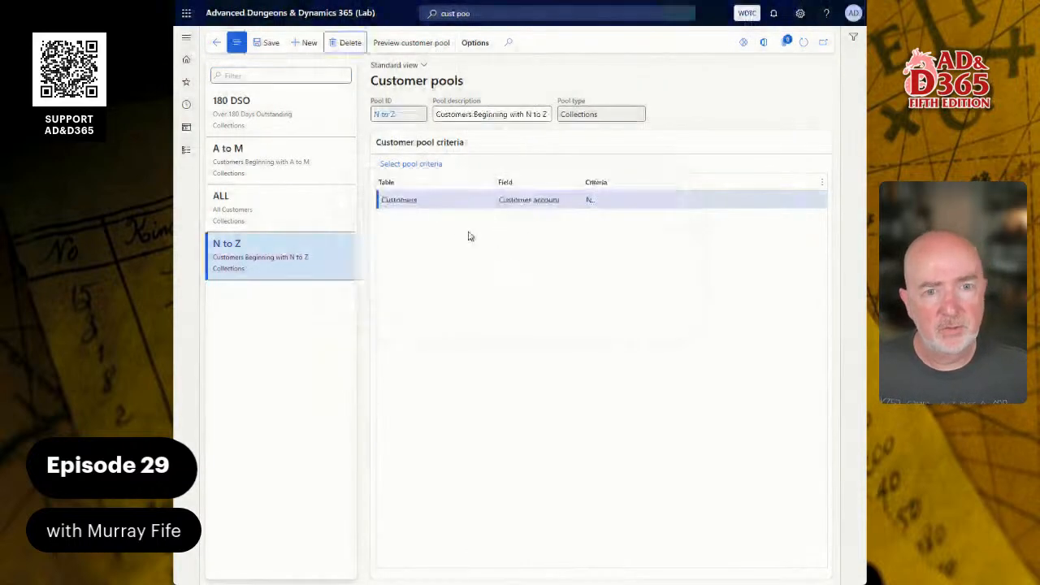
# Step: Recreate the Collections customer pool with ID TAVERNS and a description starting with Taverns and Inns, and save it
pyautogui.click(305, 43)
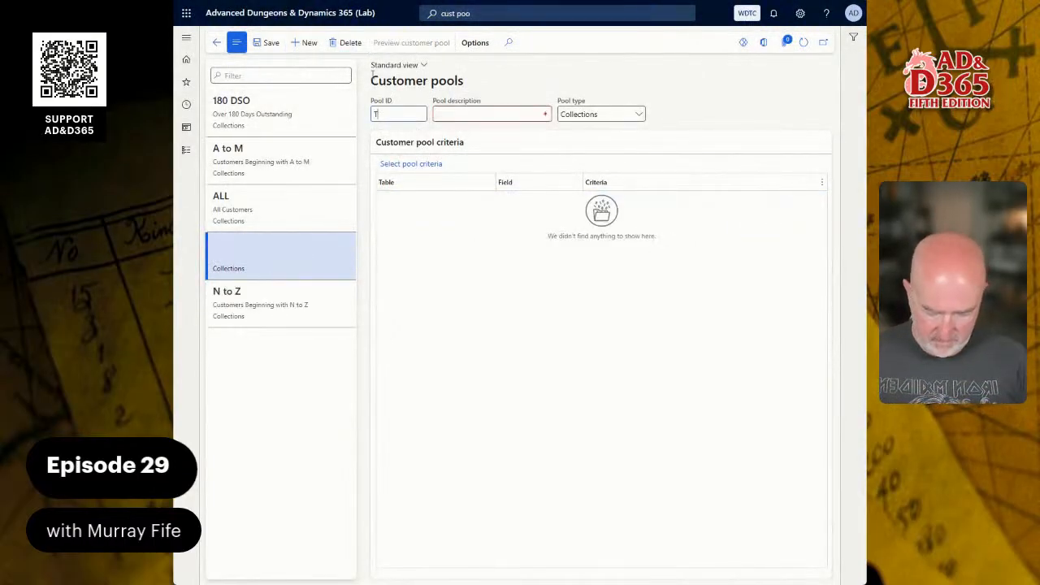
pyautogui.write('TAVERNS')
pyautogui.press('Tab')
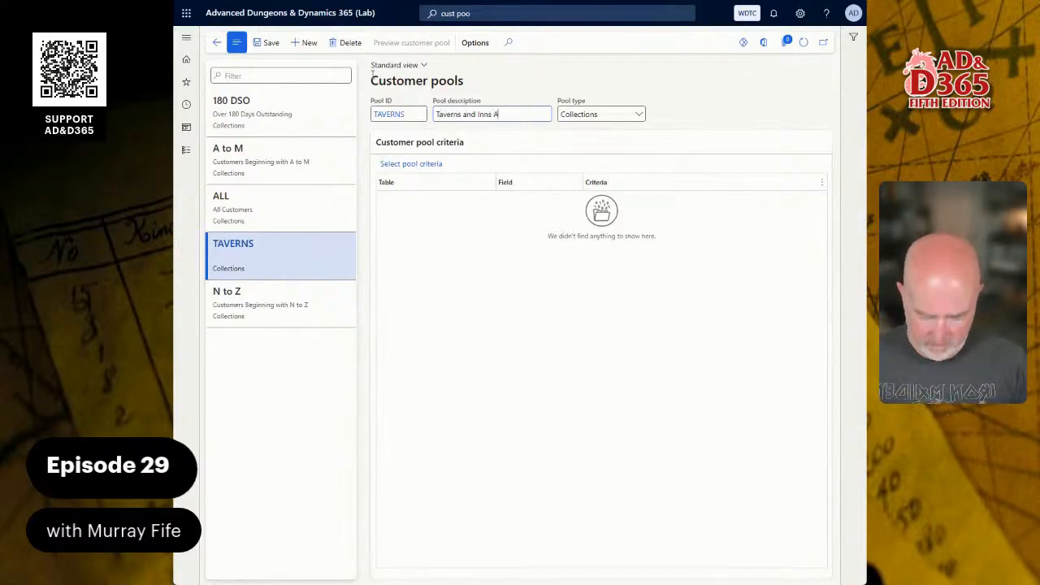
pyautogui.write('Taverns and Inns')
pyautogui.click(269, 42)
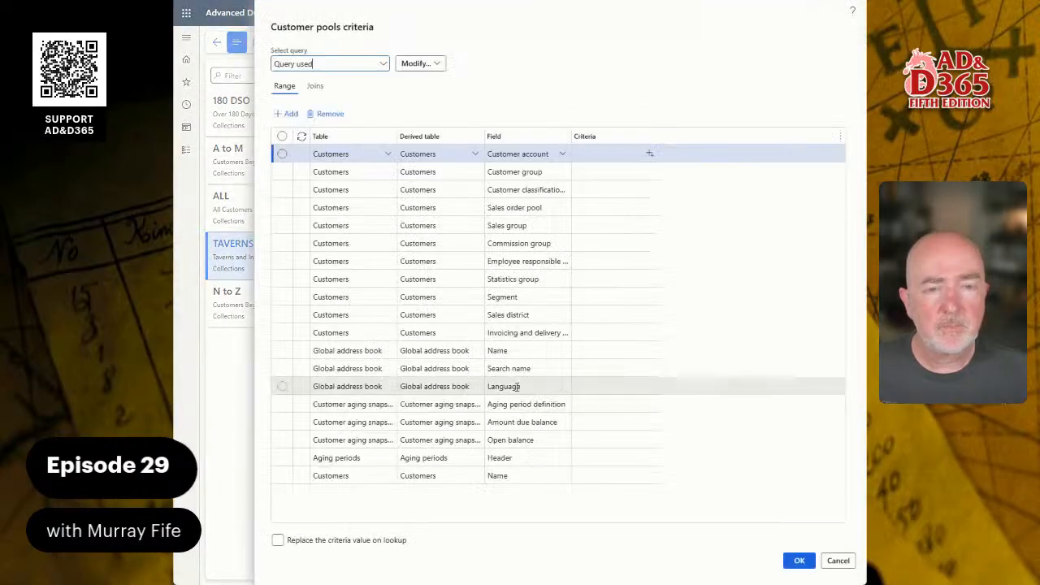
# Step: Remove the extra blank Customers Name range from the TAVERNS pool's criteria and confirm the deletion
pyautogui.click(385, 479)
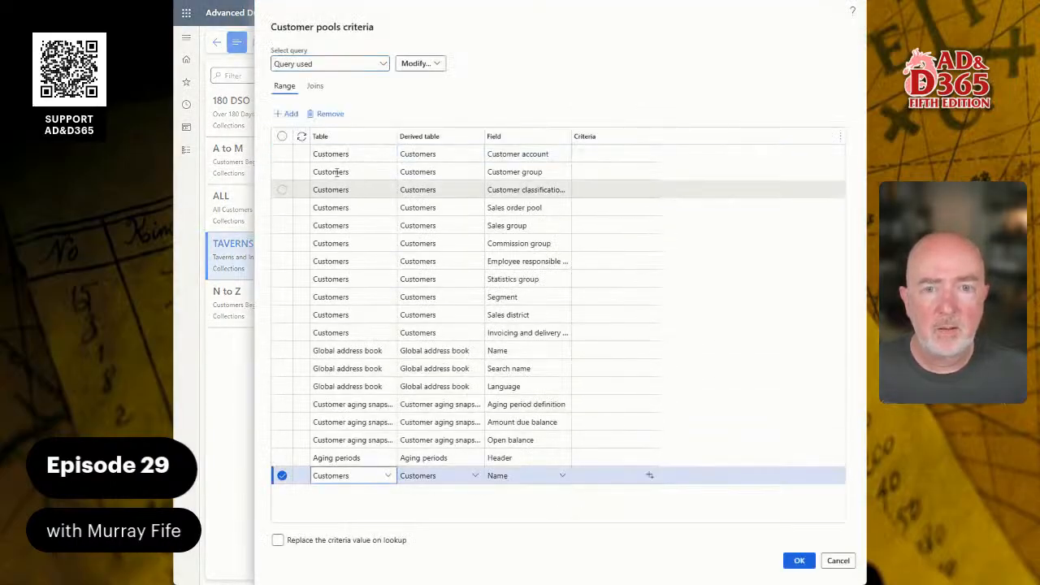
pyautogui.click(326, 114)
pyautogui.click(587, 274)
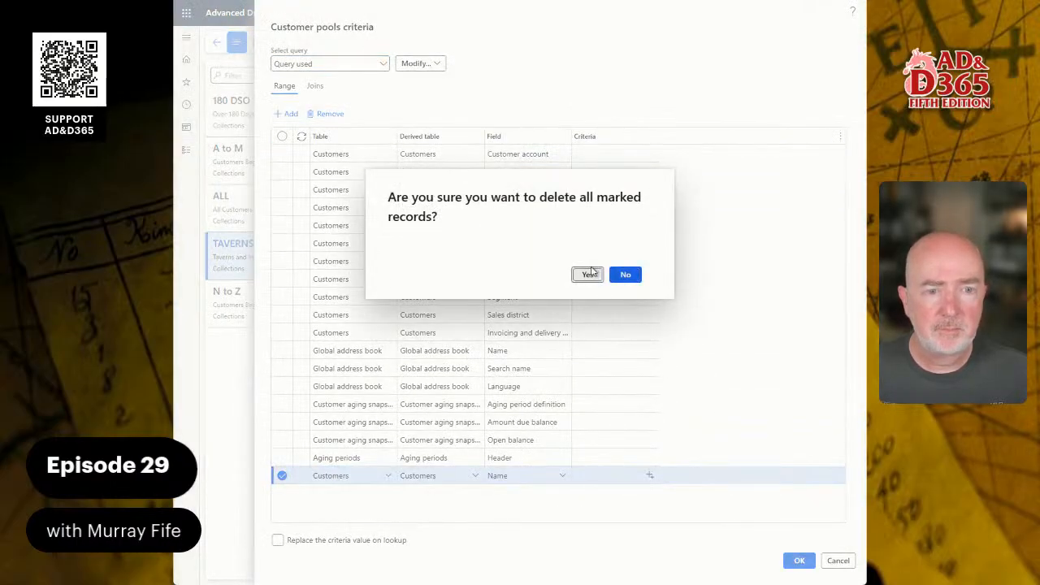
# Step: Set the TAVERNS pool's Customer group criterion to TAVERN, apply the criteria and save the pool
pyautogui.click(647, 172)
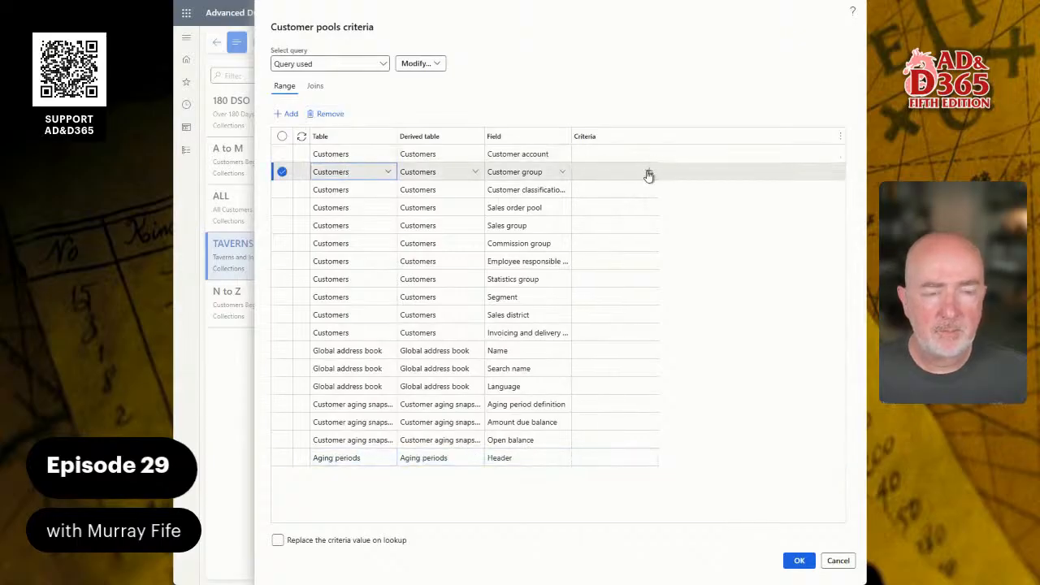
pyautogui.click(648, 172)
pyautogui.scroll(-5, 634, 243)
pyautogui.scroll(-3, 635, 253)
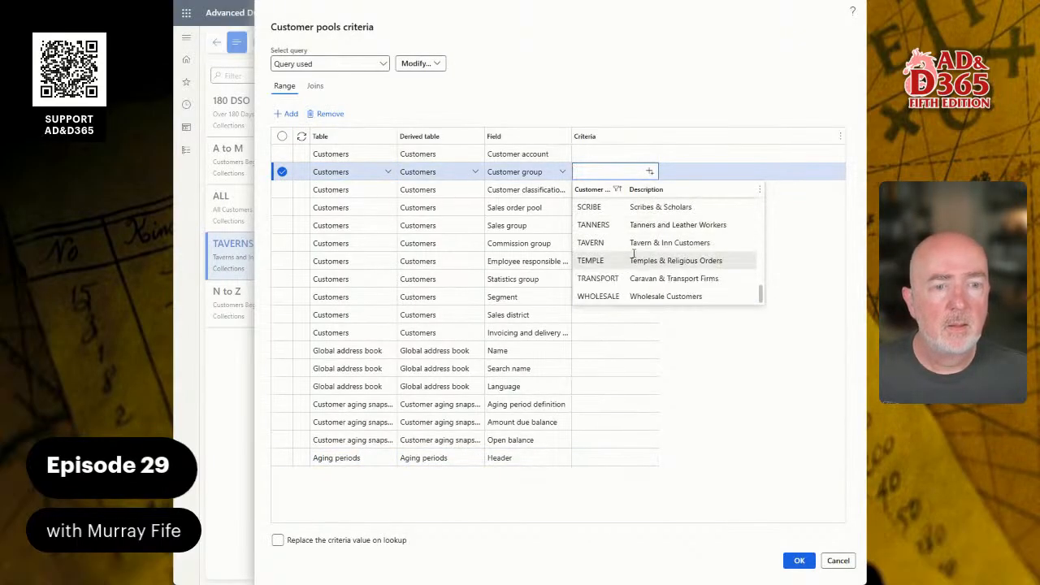
pyautogui.click(615, 242)
pyautogui.click(798, 561)
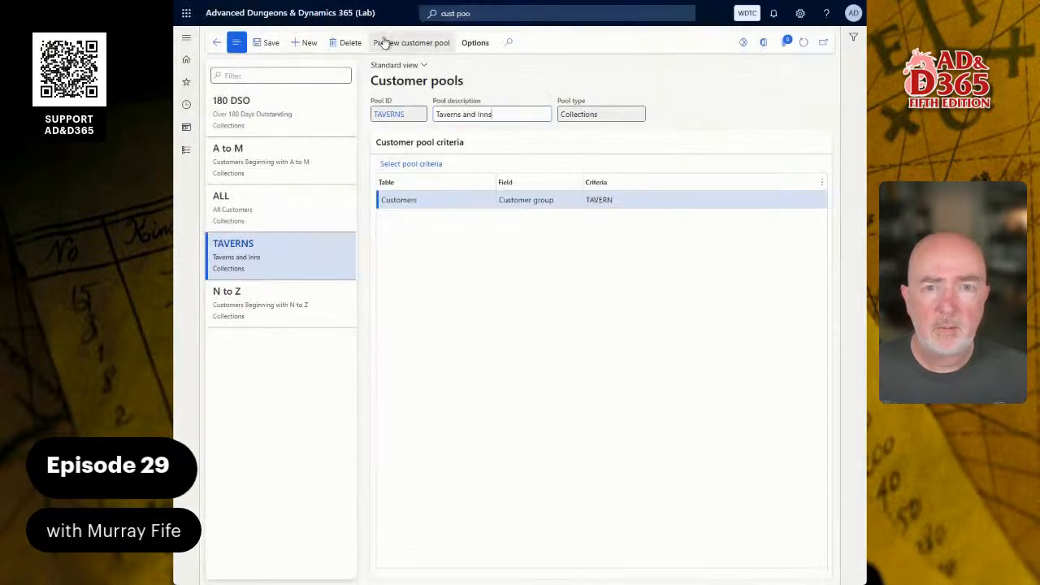
pyautogui.click(272, 43)
# Step: Create and save an Aging snapshot customer pool with ID TAVERNS_AS and description Taverns and Inn Aging Snapshot
pyautogui.click(307, 43)
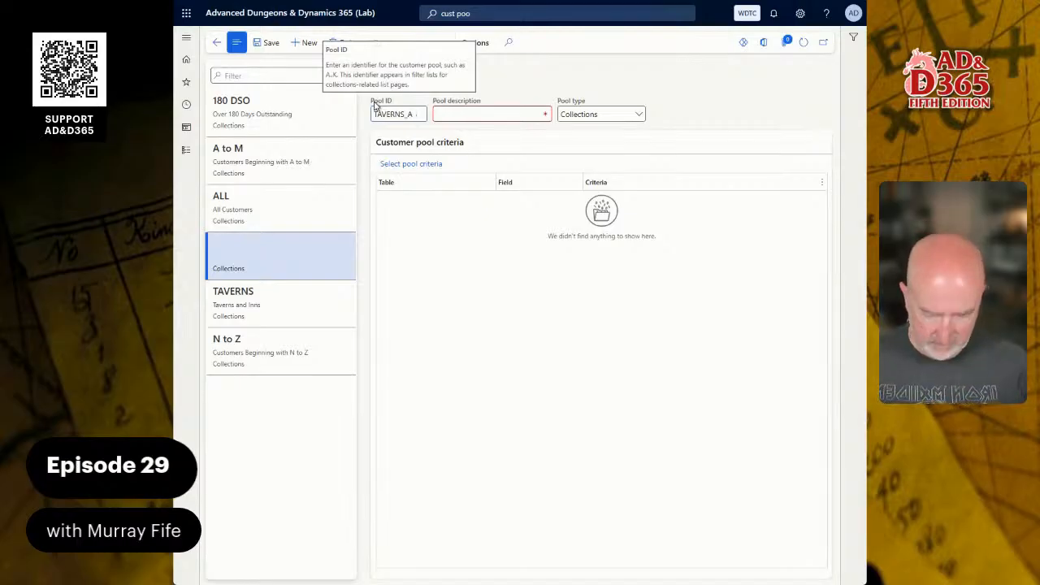
pyautogui.click(638, 114)
pyautogui.click(620, 148)
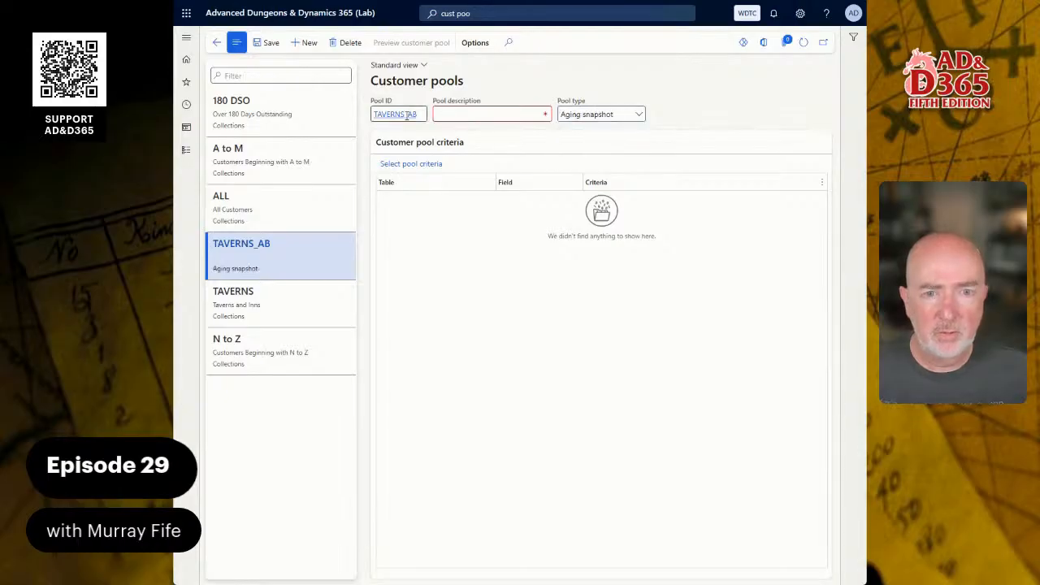
pyautogui.press('BackSpace')
pyautogui.write('S')
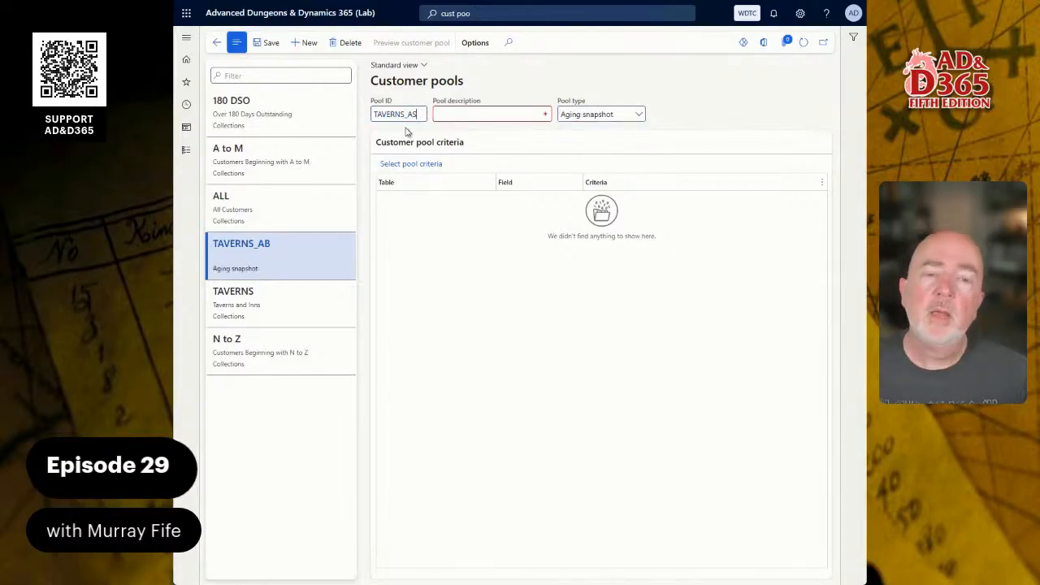
pyautogui.press('Tab')
pyautogui.write('Taver')
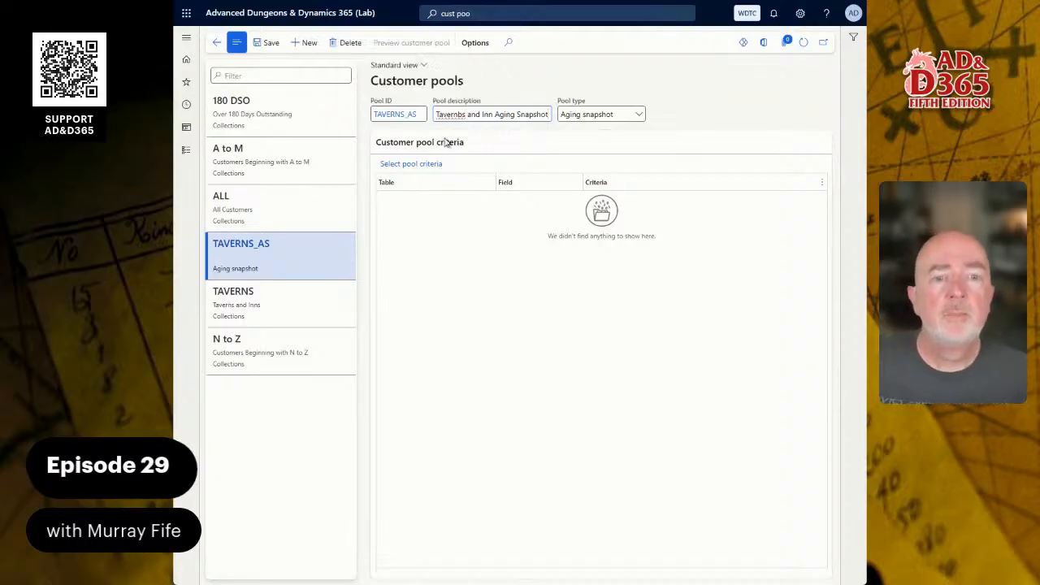
pyautogui.click(456, 115)
pyautogui.click(454, 160)
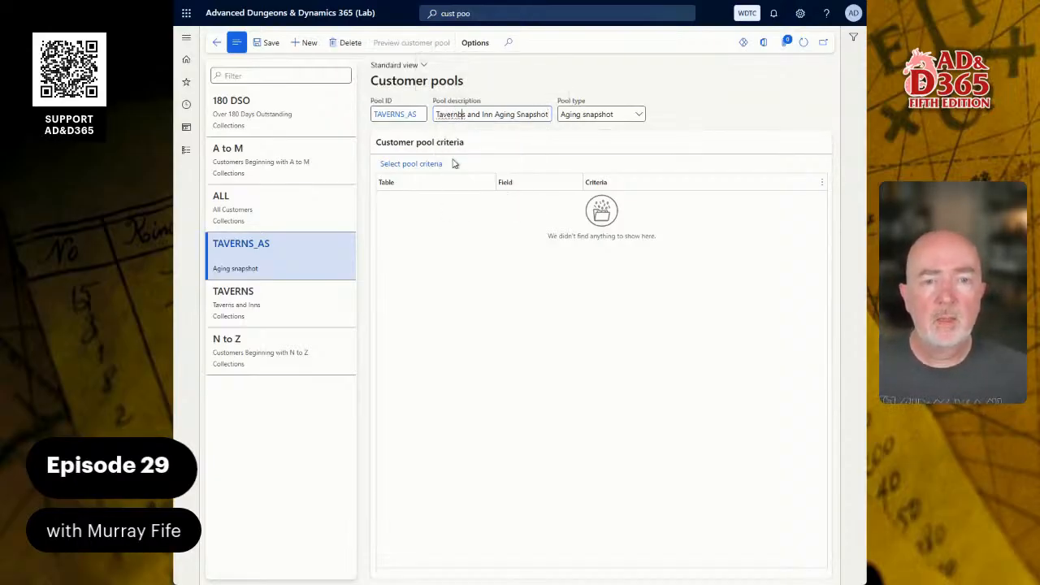
pyautogui.click(276, 45)
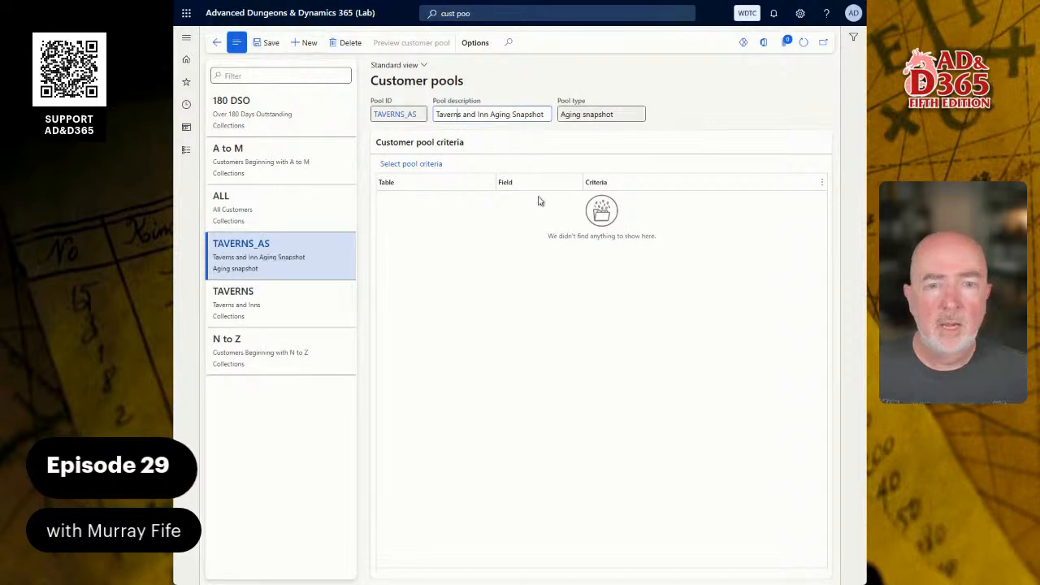
# Step: Set the TAVERNS_AS pool's Customer group criterion to TAVERN, remove the blank Customers Name range and apply the criteria
pyautogui.click(411, 163)
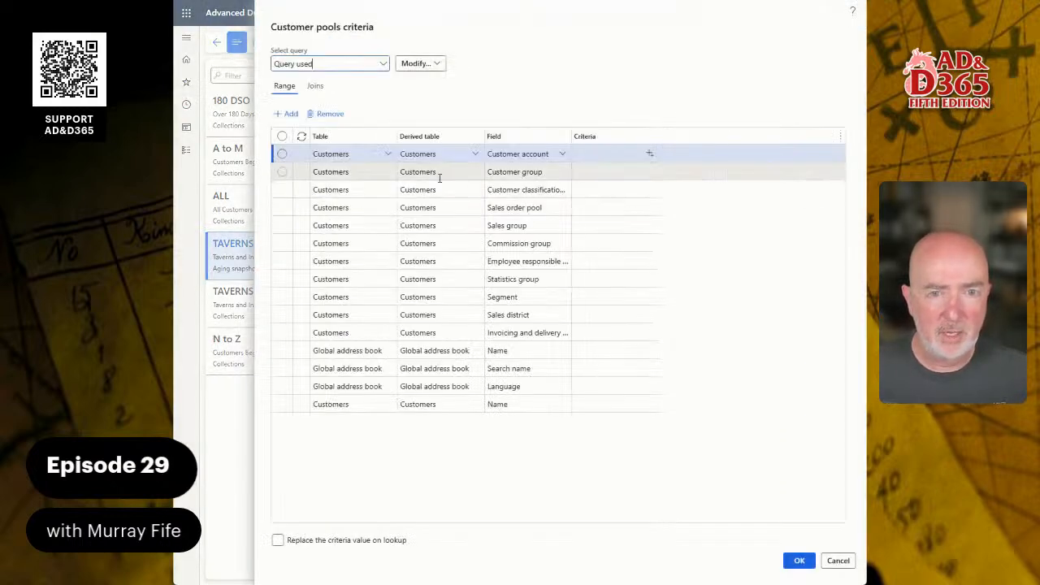
pyautogui.click(617, 171)
pyautogui.click(649, 172)
pyautogui.scroll(-5, 655, 236)
pyautogui.click(666, 241)
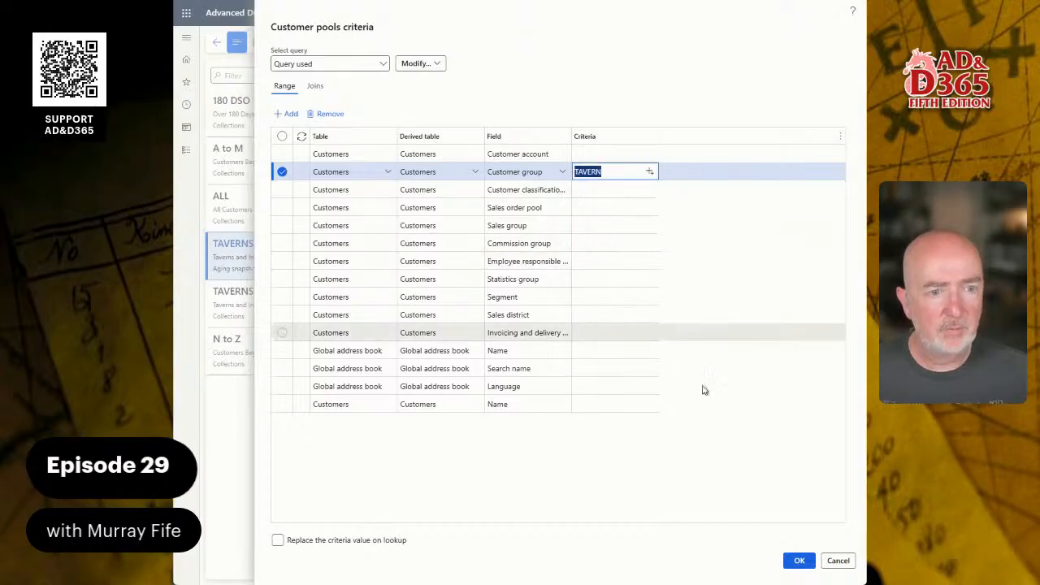
pyautogui.click(442, 404)
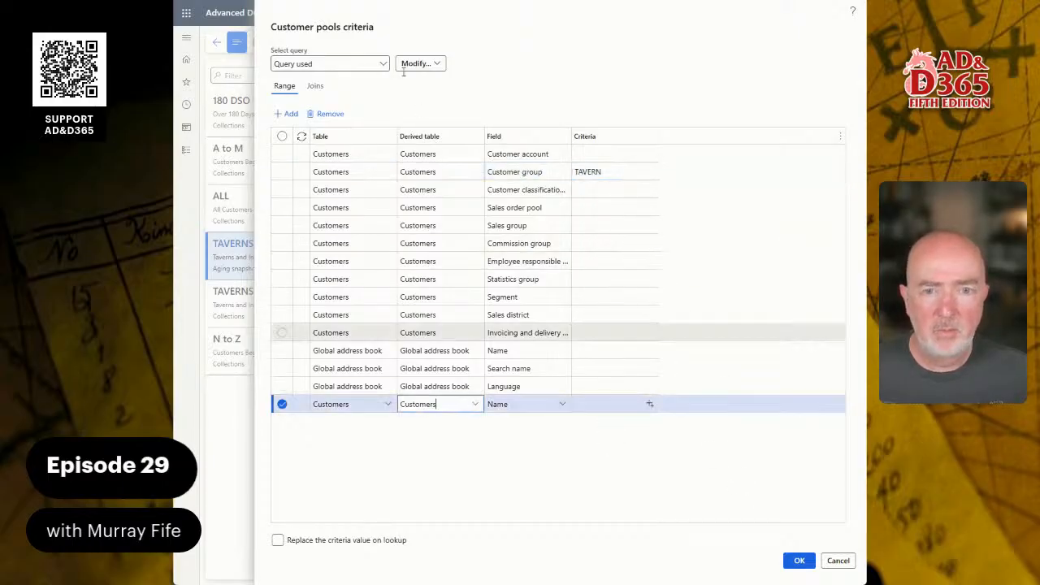
pyautogui.click(325, 117)
pyautogui.click(799, 562)
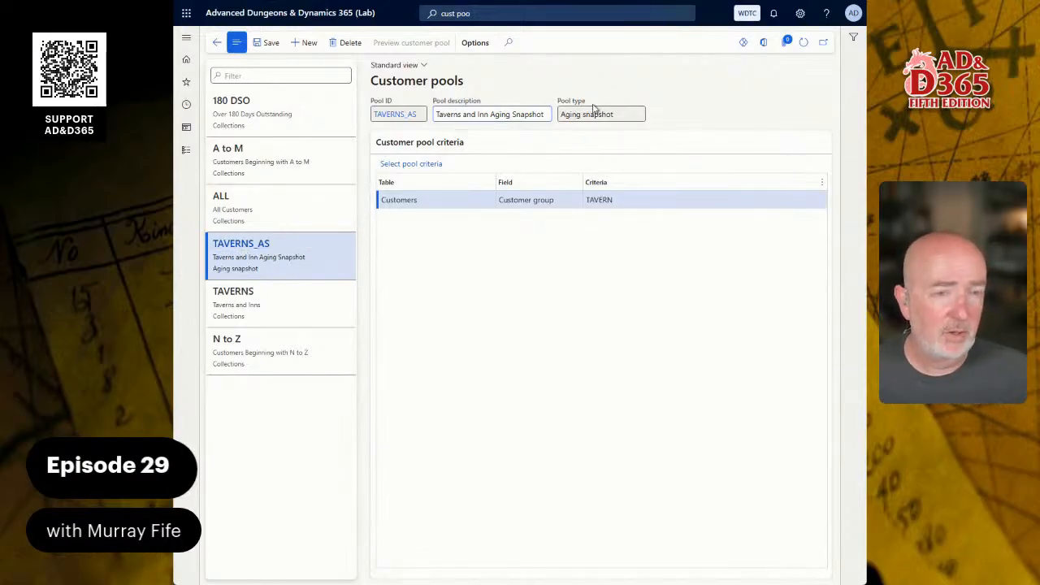
# Step: Open the Customer credit and collections workspace and examine the Aged balances list, its extra actions and its Pool filter
pyautogui.click(187, 153)
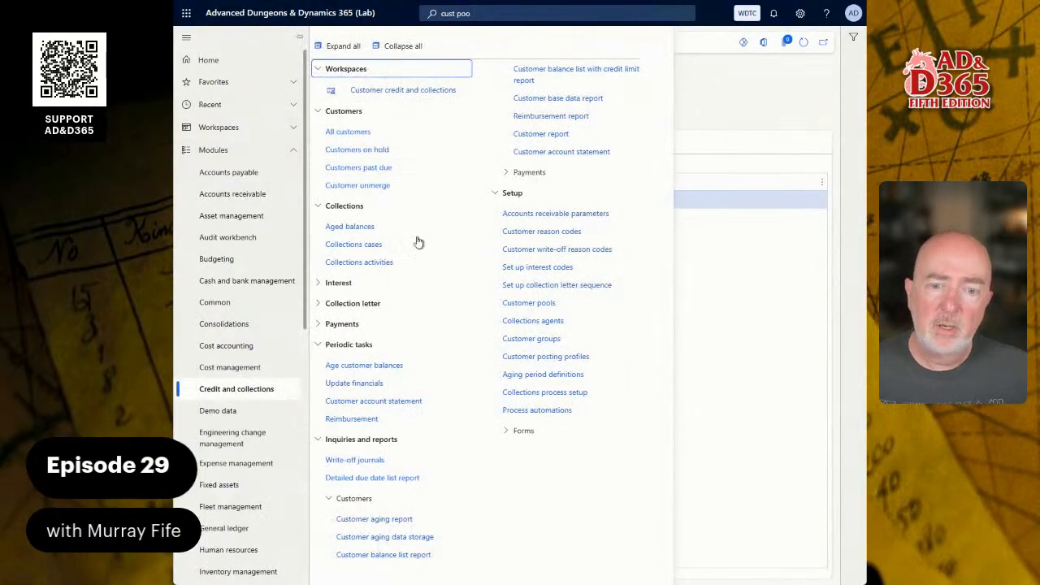
pyautogui.click(378, 94)
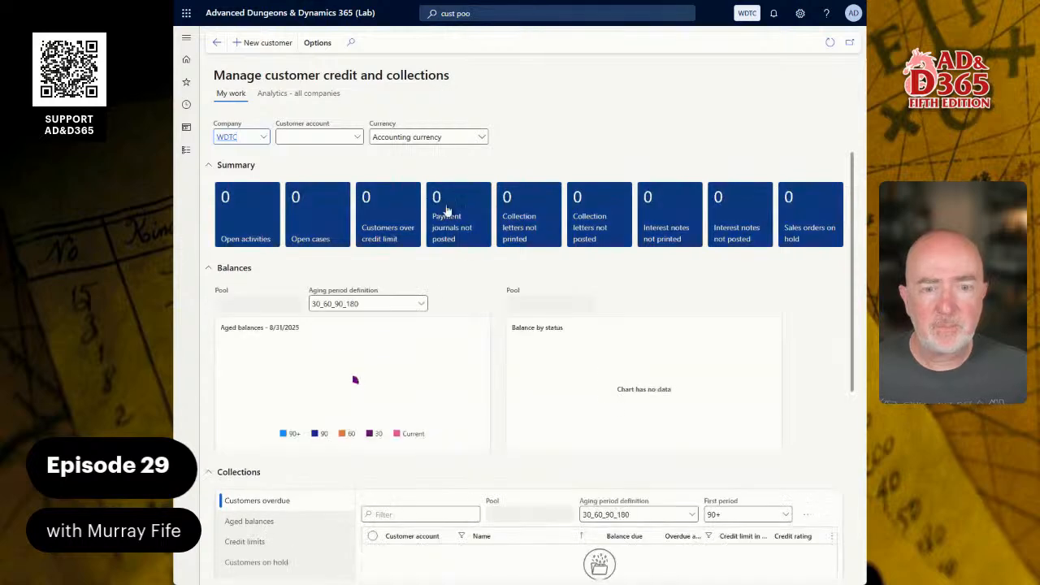
pyautogui.scroll(-3, 392, 382)
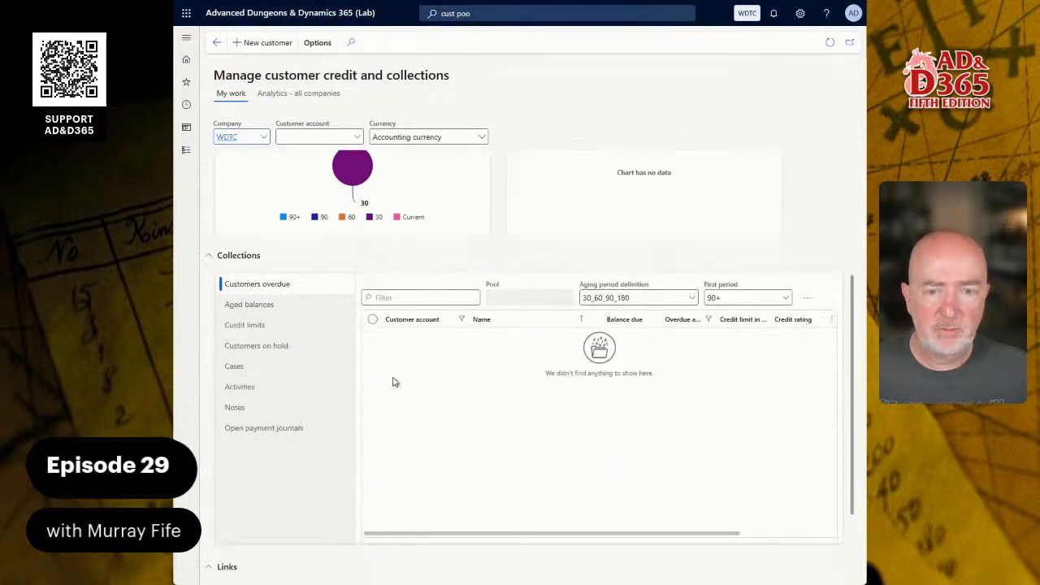
pyautogui.click(249, 305)
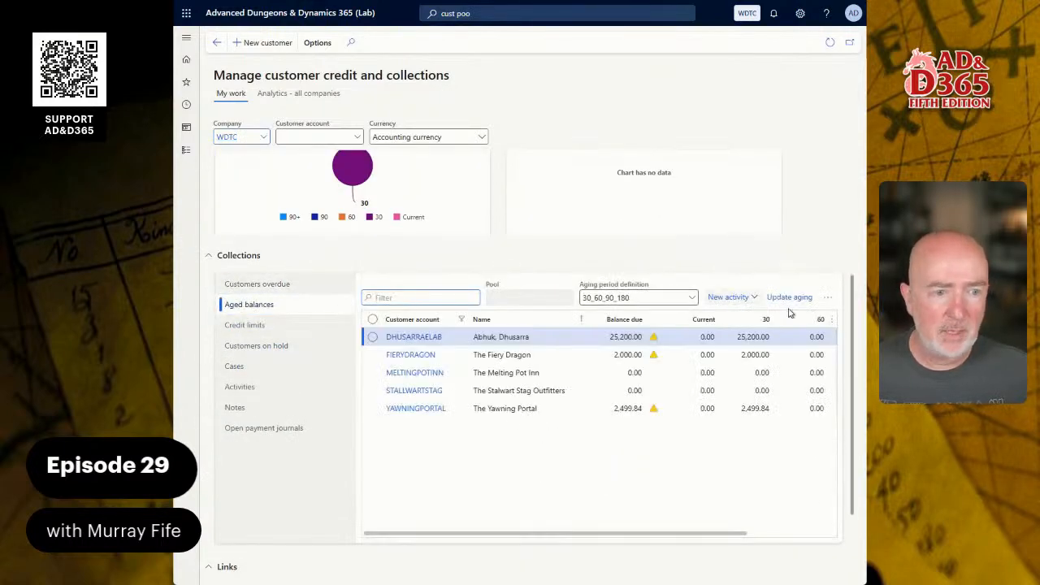
pyautogui.click(826, 298)
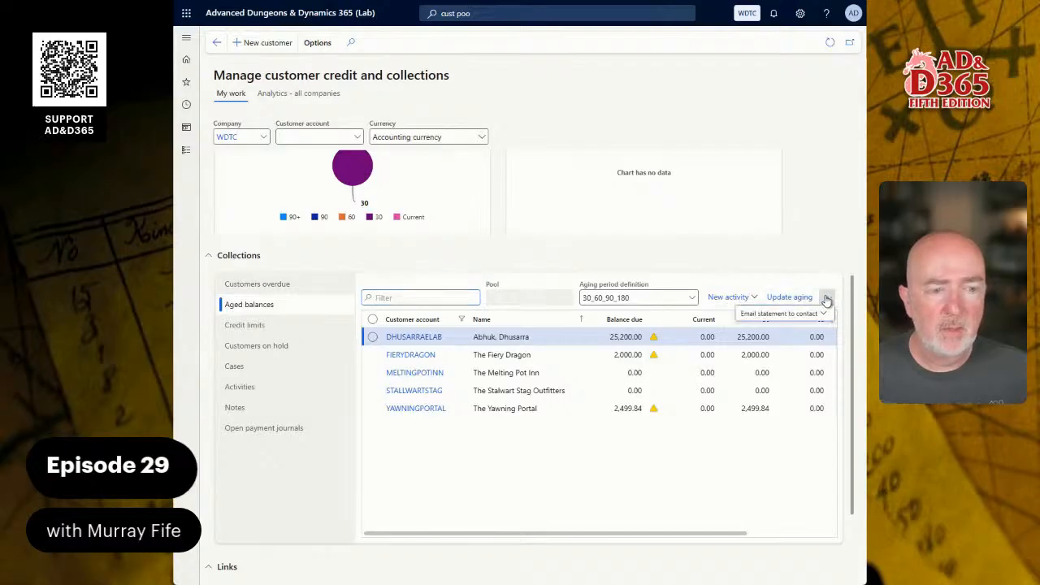
pyautogui.click(722, 286)
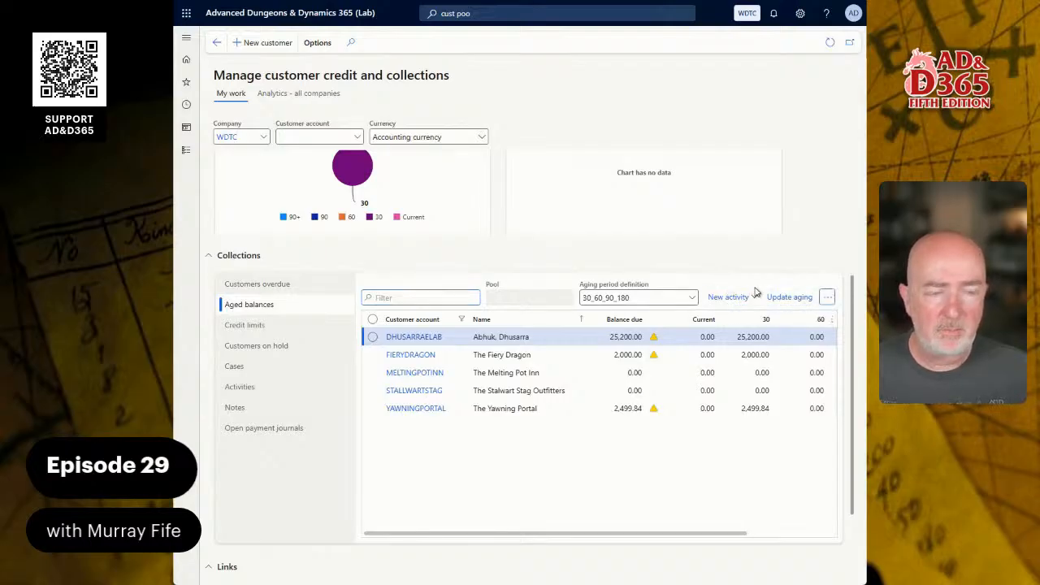
pyautogui.scroll(2, 689, 303)
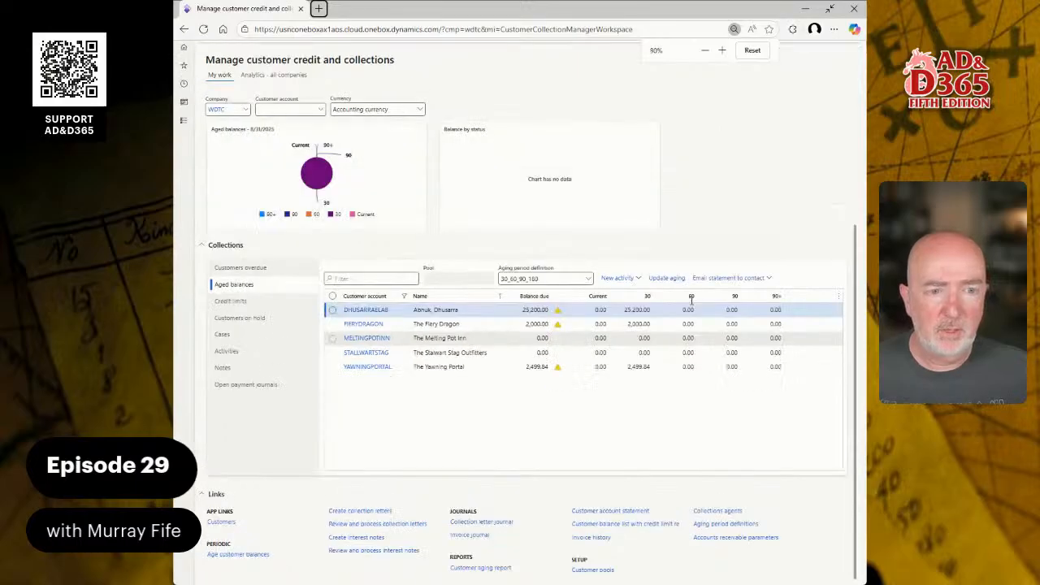
pyautogui.click(294, 301)
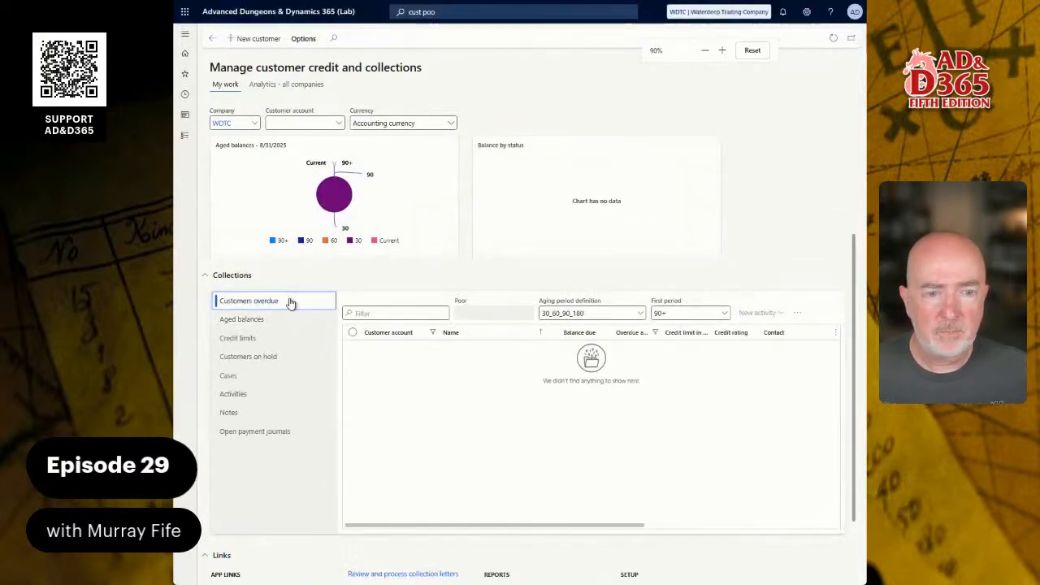
pyautogui.click(288, 321)
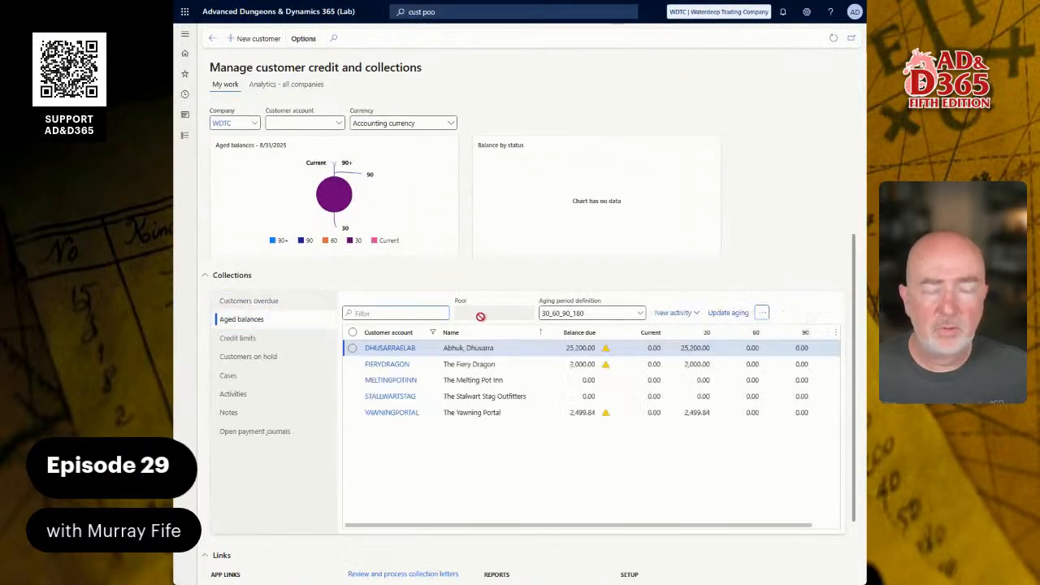
# Step: Open Age customer balances in Credit and collections and set the snapshot's aging period definition to 30_60_90_180
pyautogui.click(185, 137)
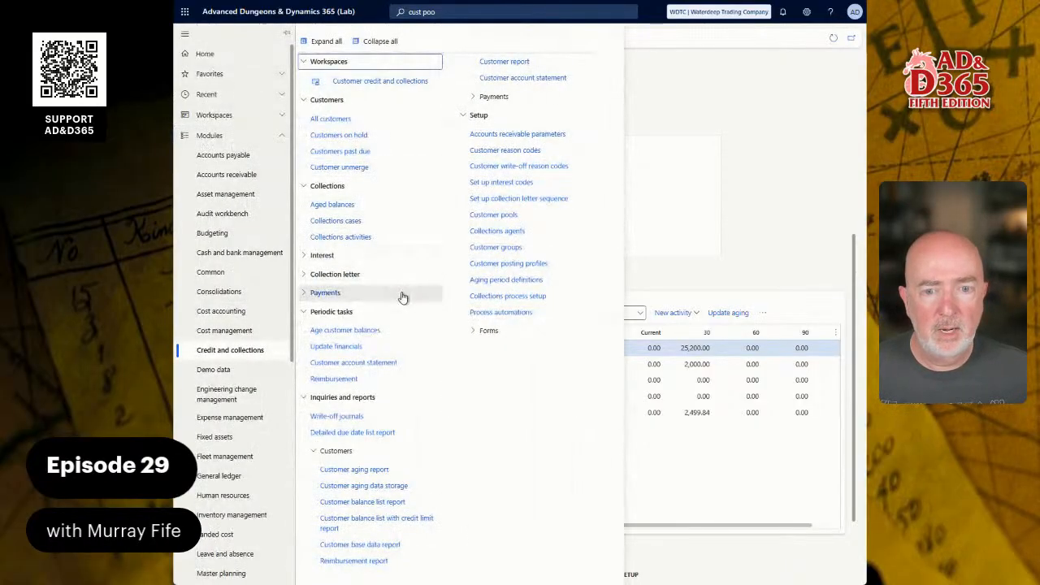
pyautogui.click(385, 333)
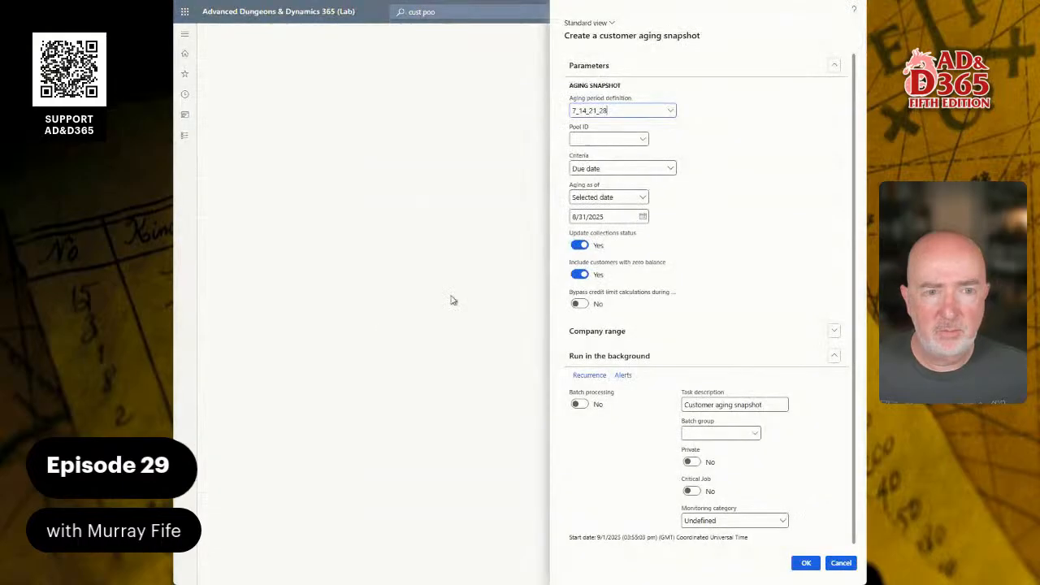
pyautogui.click(643, 140)
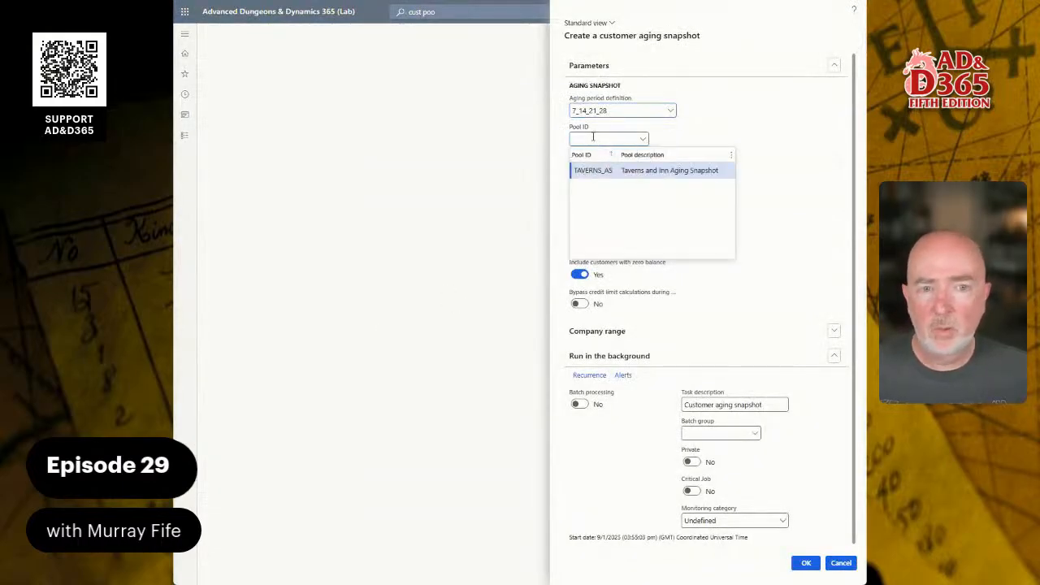
pyautogui.click(668, 112)
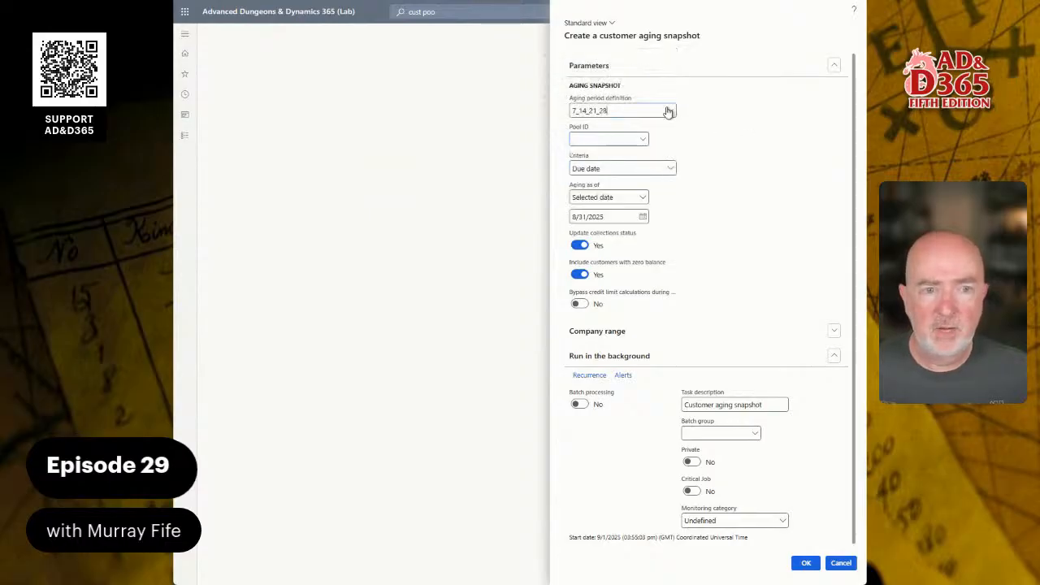
pyautogui.click(668, 112)
pyautogui.click(610, 156)
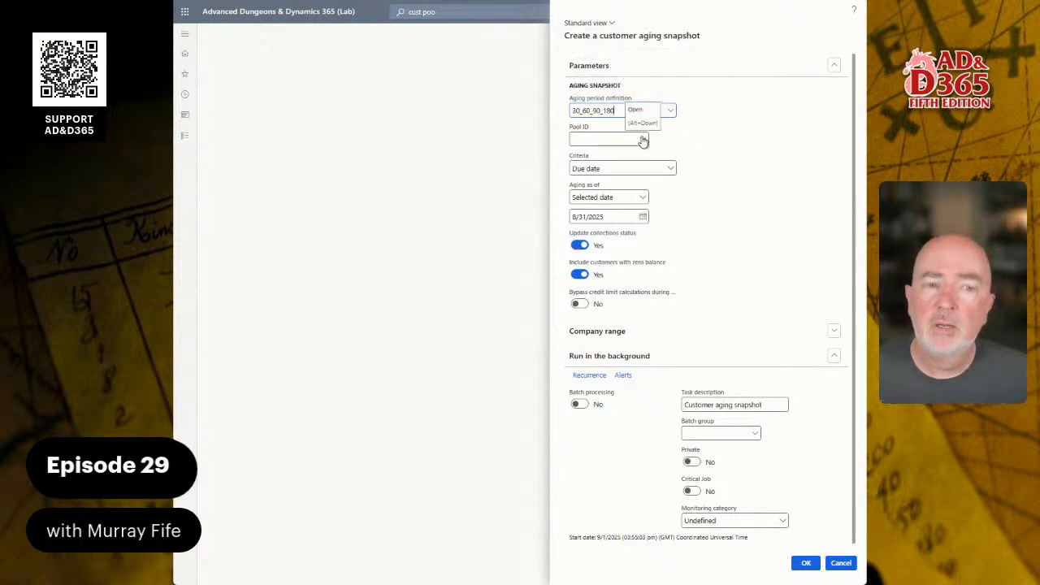
# Step: Limit the customer aging snapshot to pool TAVERNS_AS and run it
pyautogui.click(643, 139)
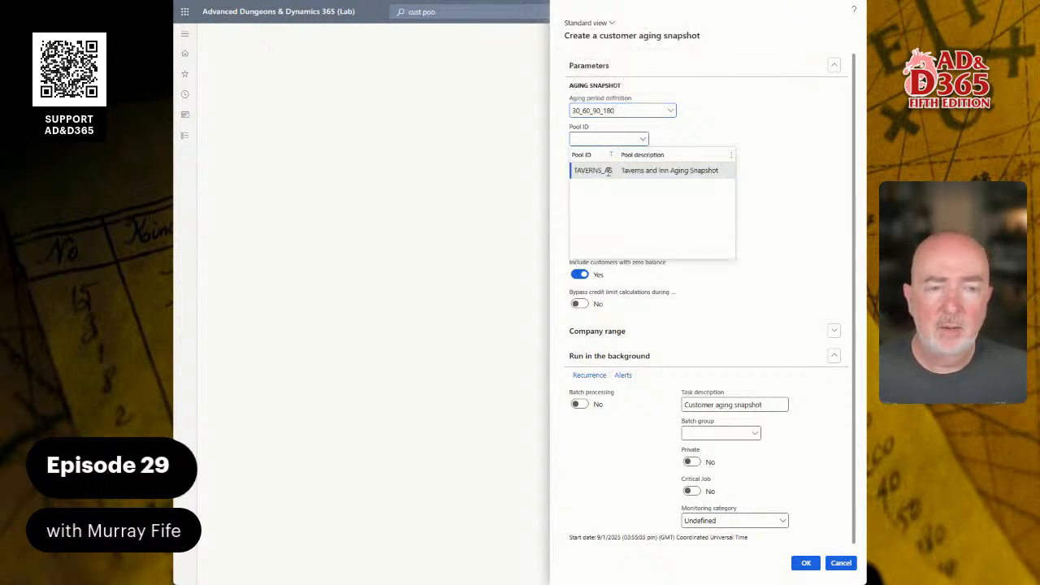
pyautogui.click(608, 172)
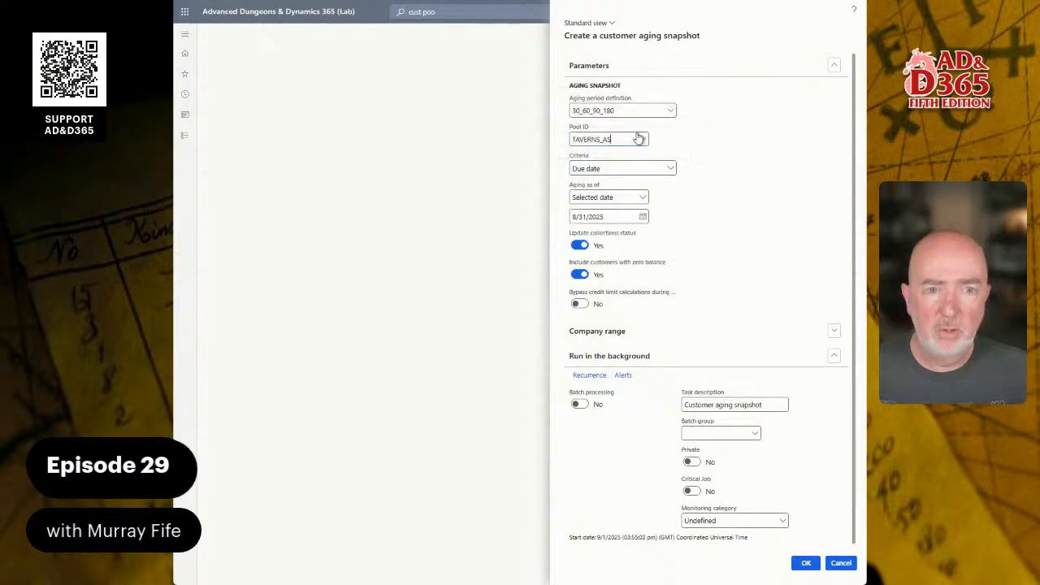
pyautogui.moveTo(637, 140); pyautogui.dragTo(521, 141)
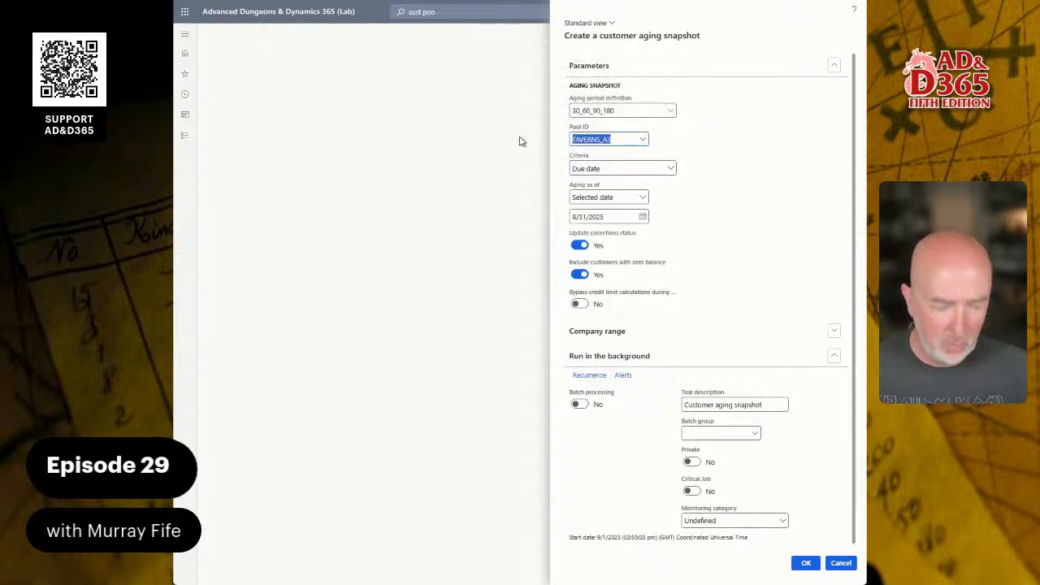
pyautogui.hotkey('ctrl', 'x')
pyautogui.click(647, 168)
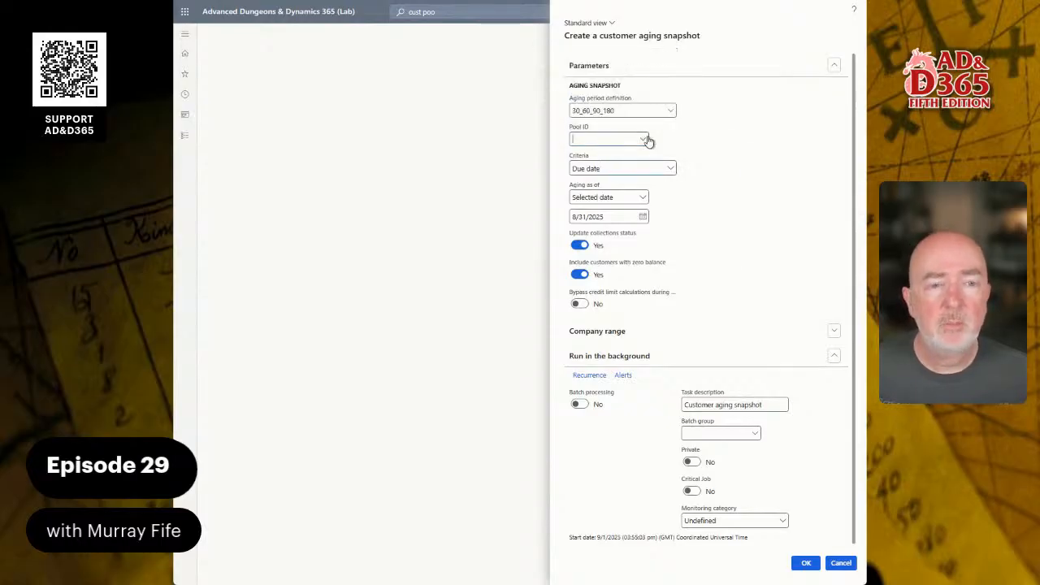
pyautogui.click(648, 141)
pyautogui.click(597, 169)
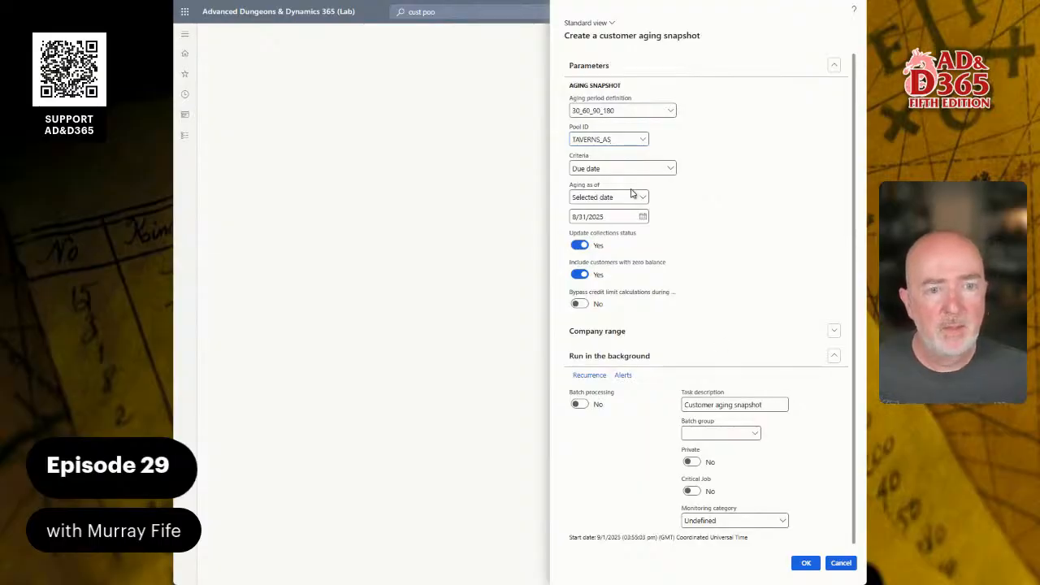
pyautogui.click(804, 561)
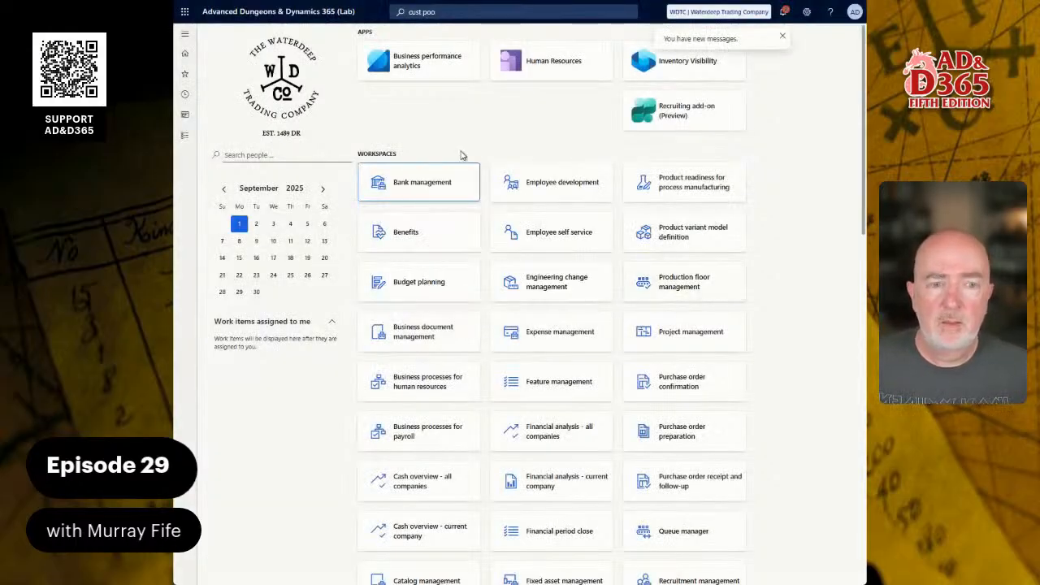
# Step: Open the Customer credit and collections workspace and examine the Aged balances list's aging period definitions and Pool filter
pyautogui.click(185, 136)
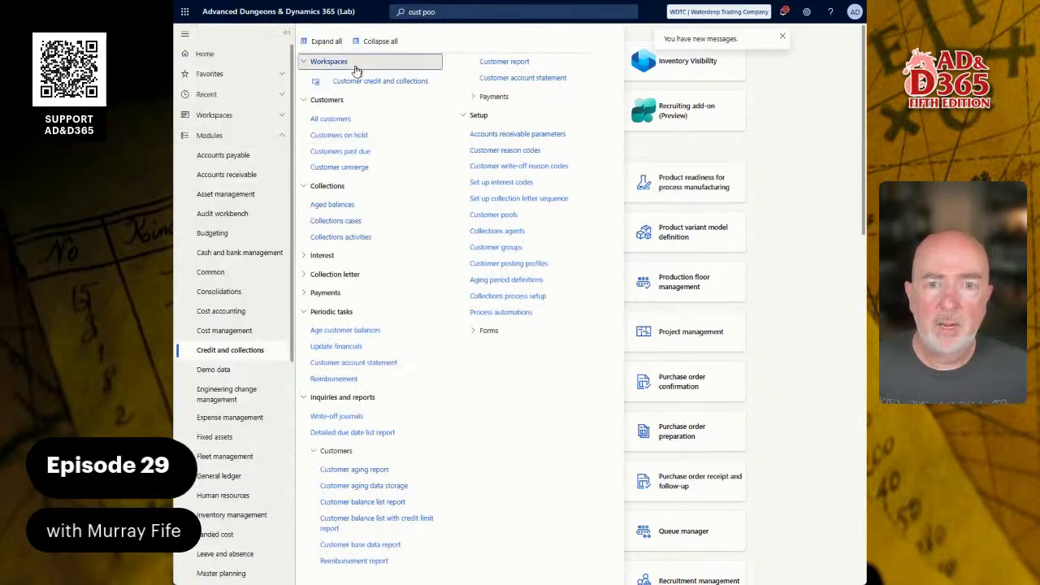
pyautogui.click(359, 79)
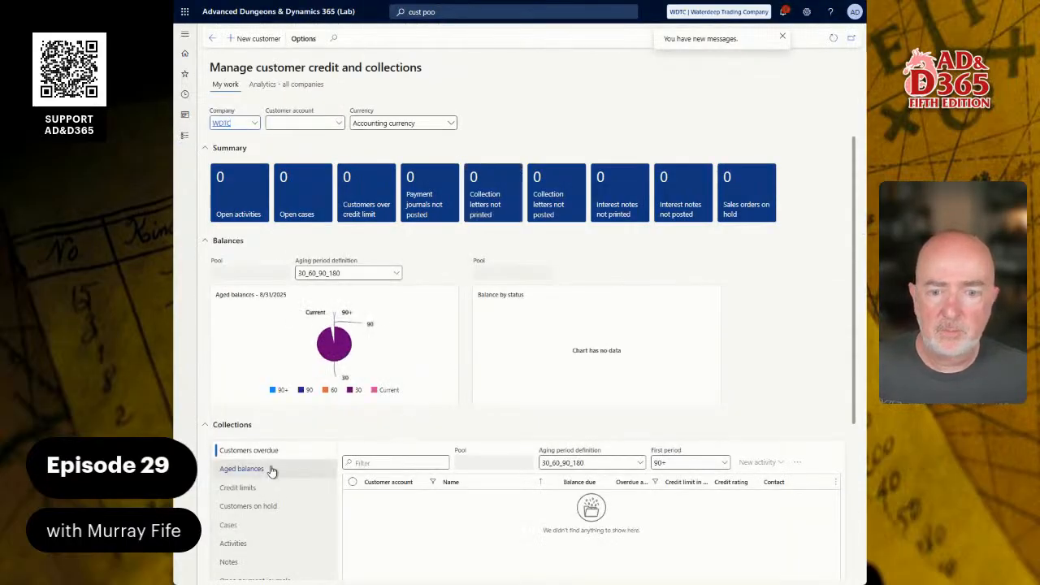
pyautogui.click(263, 478)
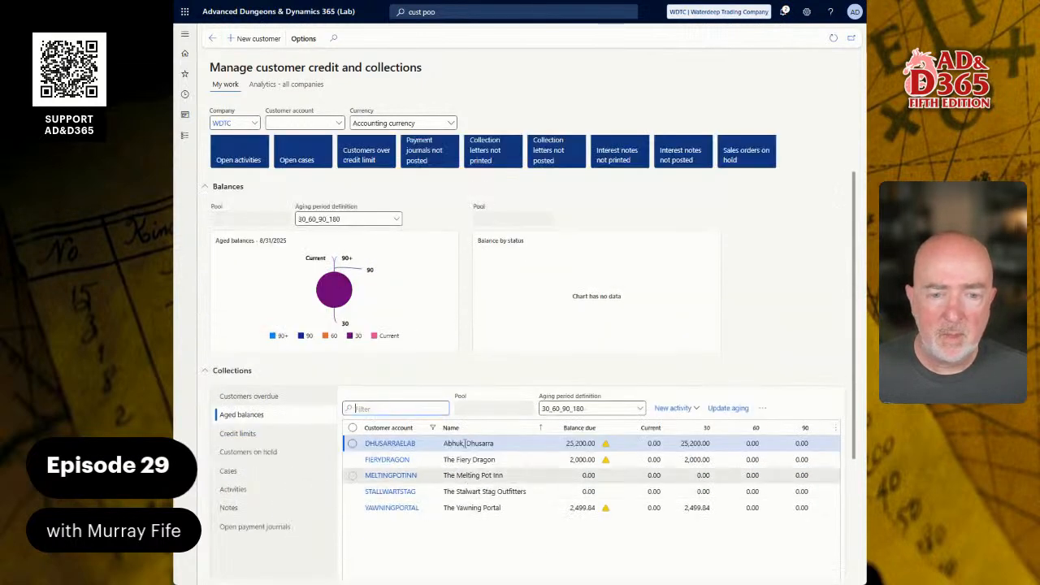
pyautogui.click(577, 408)
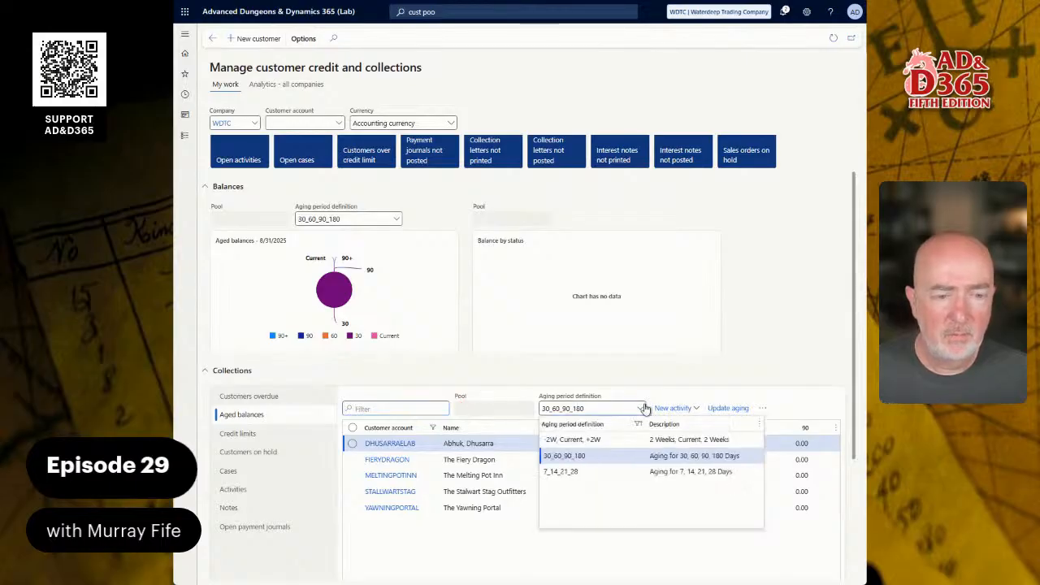
pyautogui.click(489, 411)
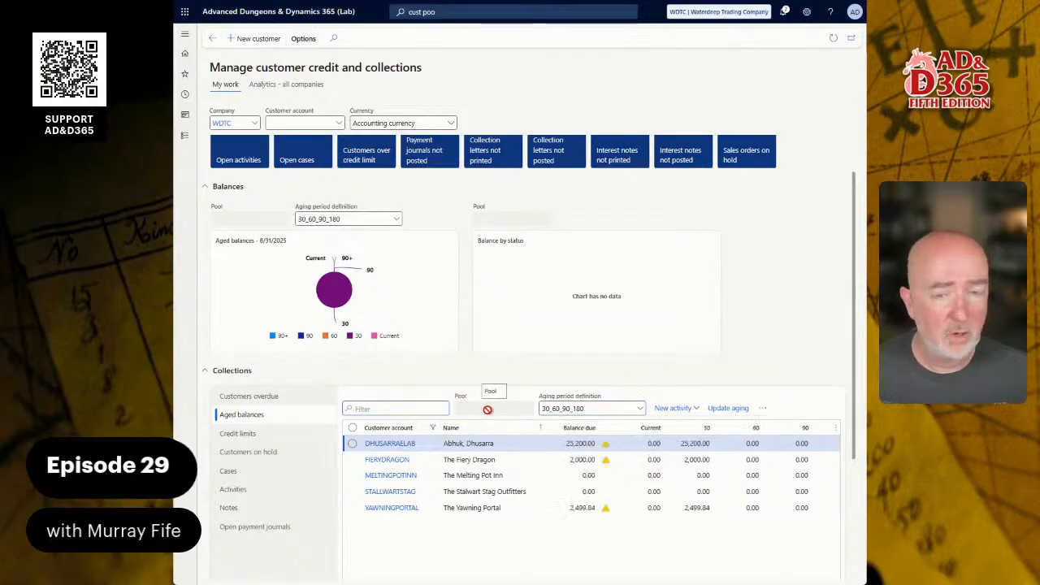
# Step: Open the Aged balances page in Credit and collections and examine its currency for aging options and general actions
pyautogui.click(185, 135)
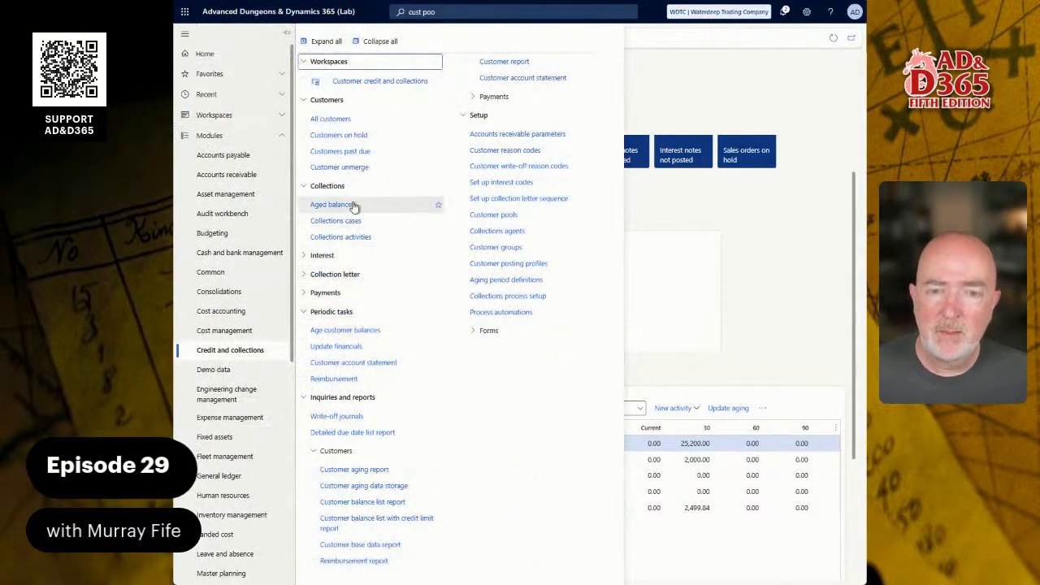
pyautogui.click(351, 204)
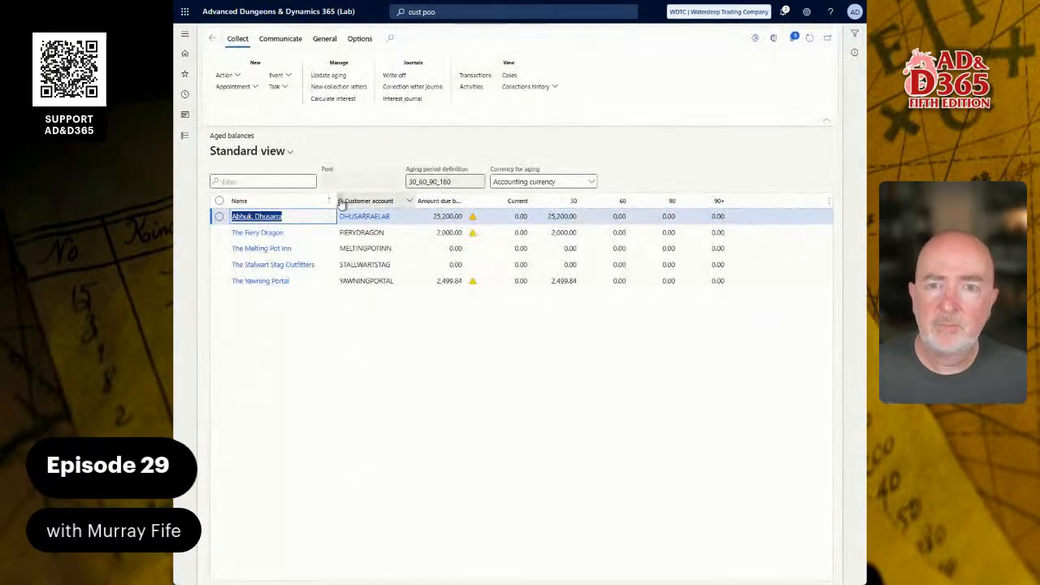
pyautogui.click(533, 182)
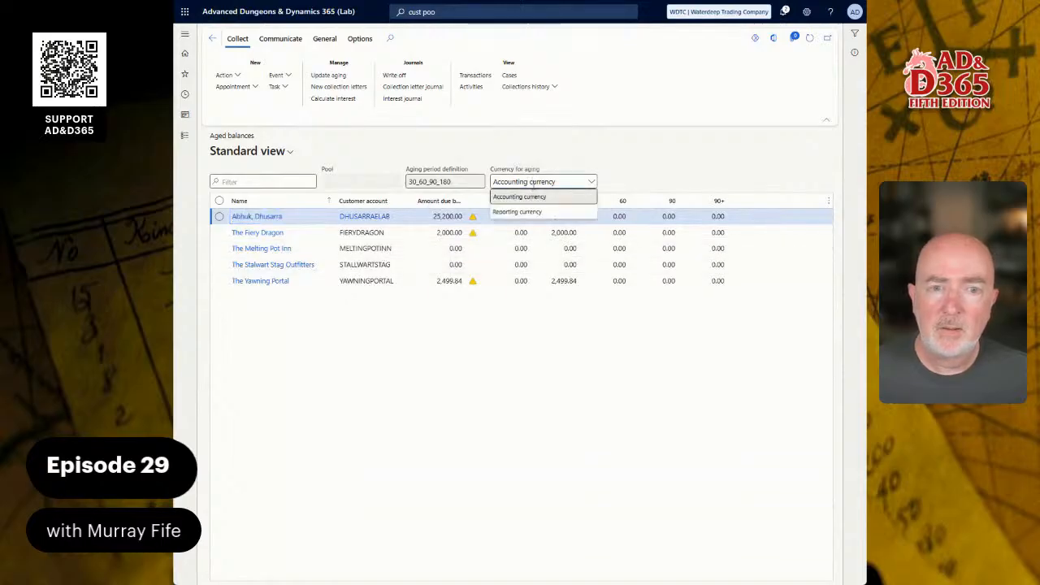
pyautogui.click(533, 184)
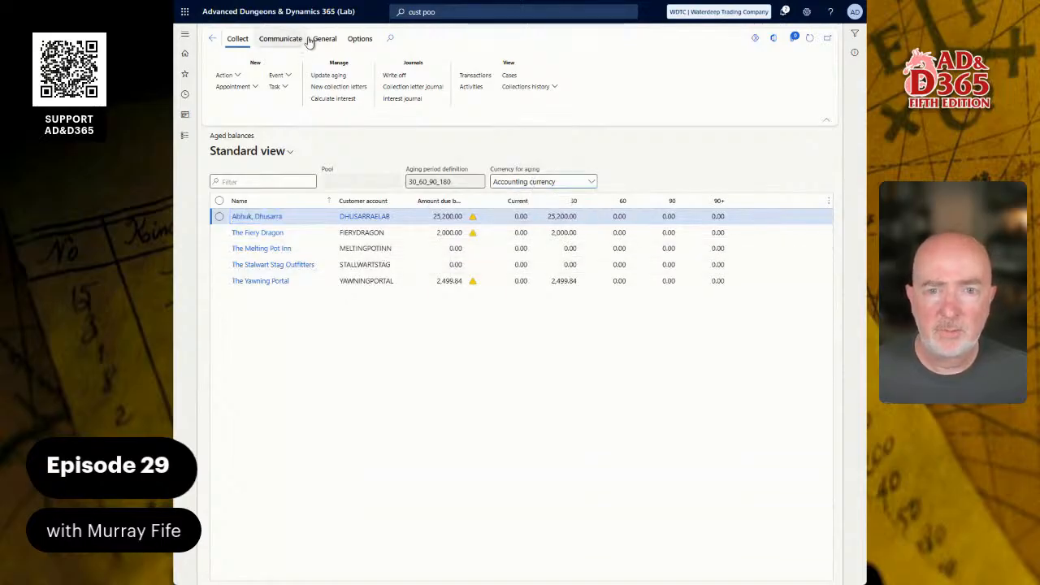
pyautogui.click(324, 39)
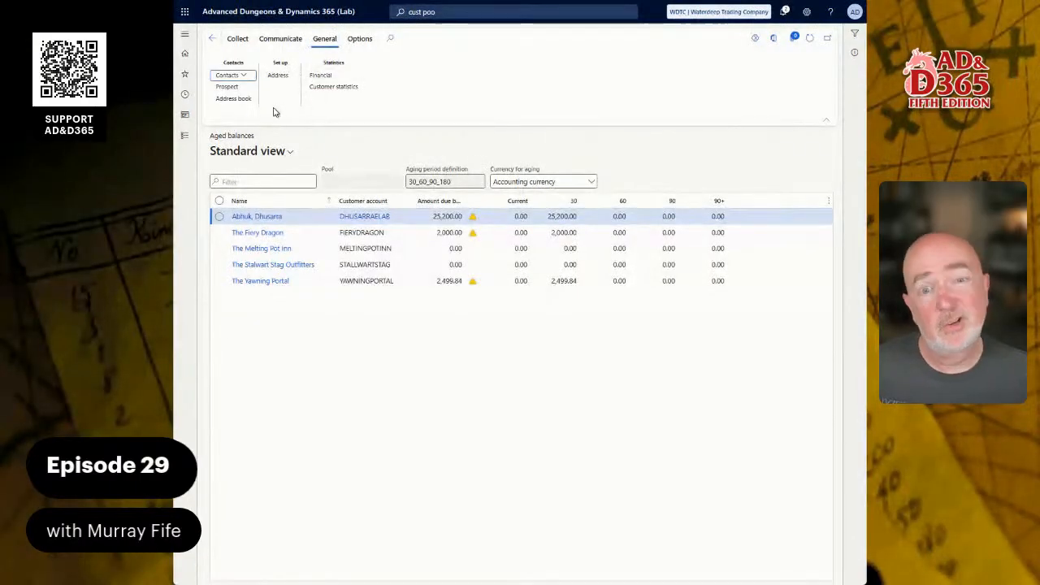
# Step: Leave the Aged balances page, look over the Customer aging report parameters and cancel the report without running it
pyautogui.click(213, 39)
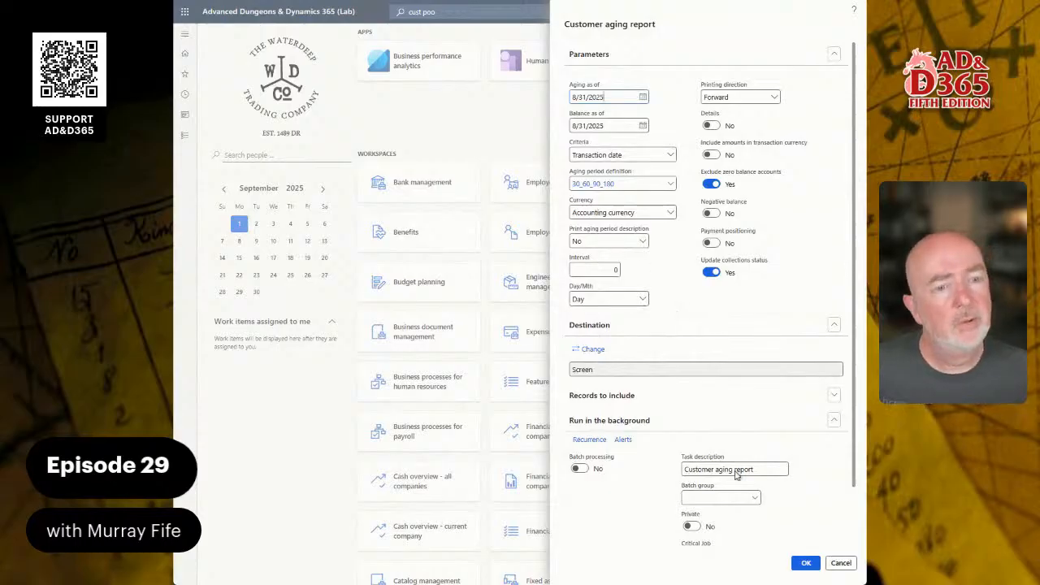
pyautogui.click(840, 562)
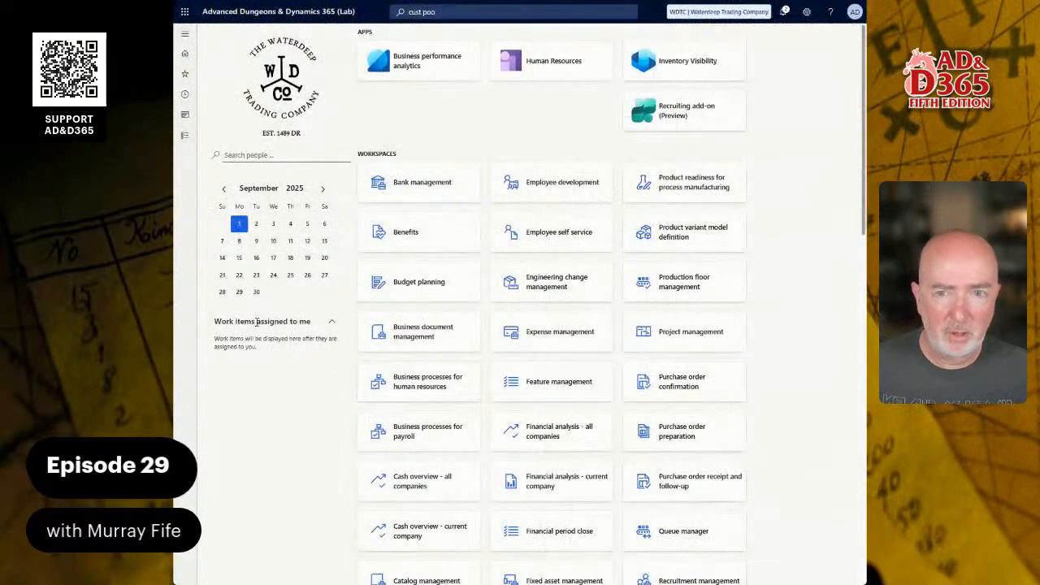
# Step: Open Customer pools in the Credit and collections setup and examine the criteria of pools TAVERNS_AS, TAVERNS and N to Z
pyautogui.click(185, 136)
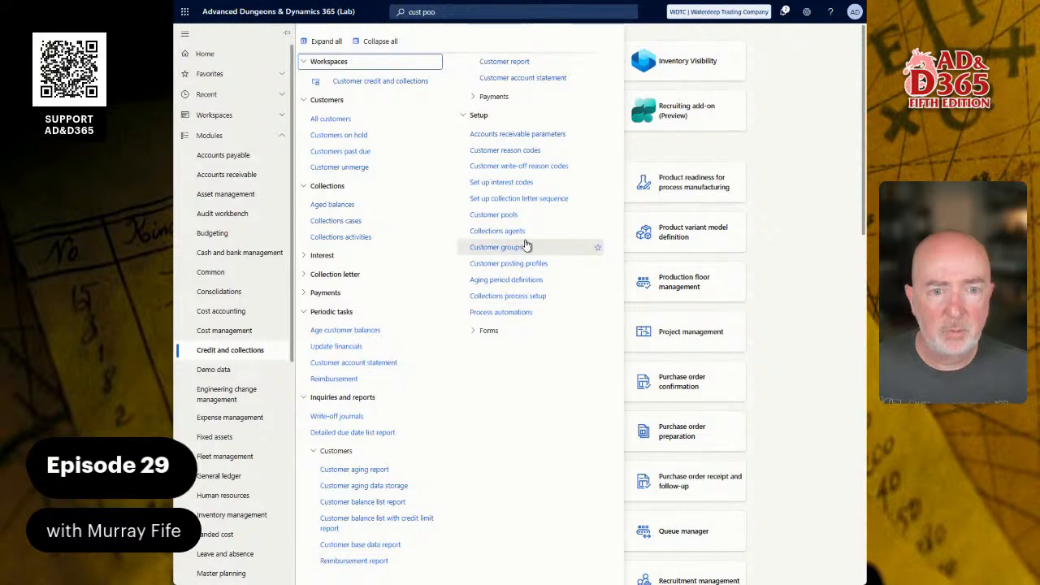
pyautogui.click(503, 215)
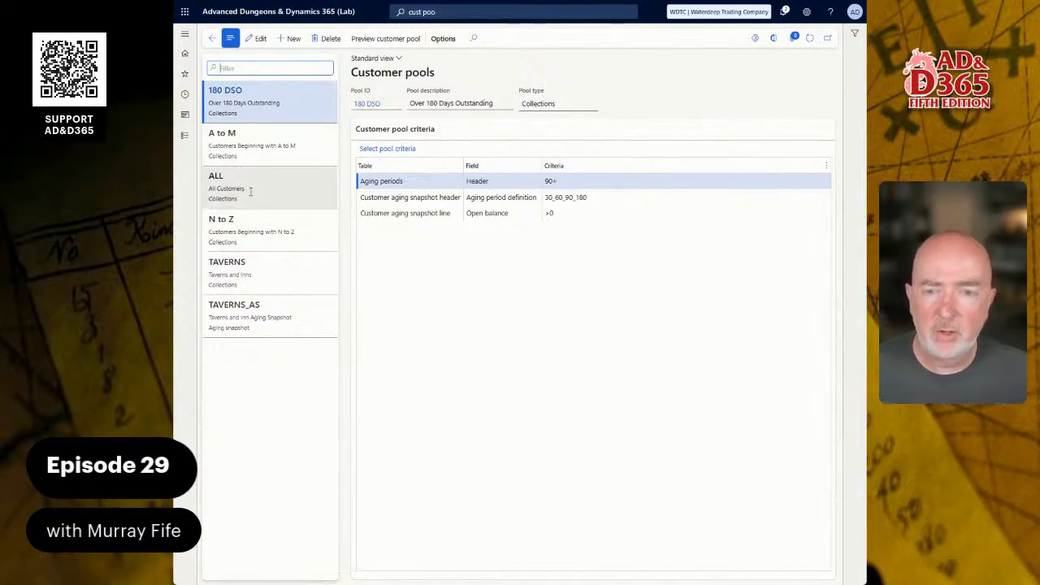
pyautogui.click(260, 316)
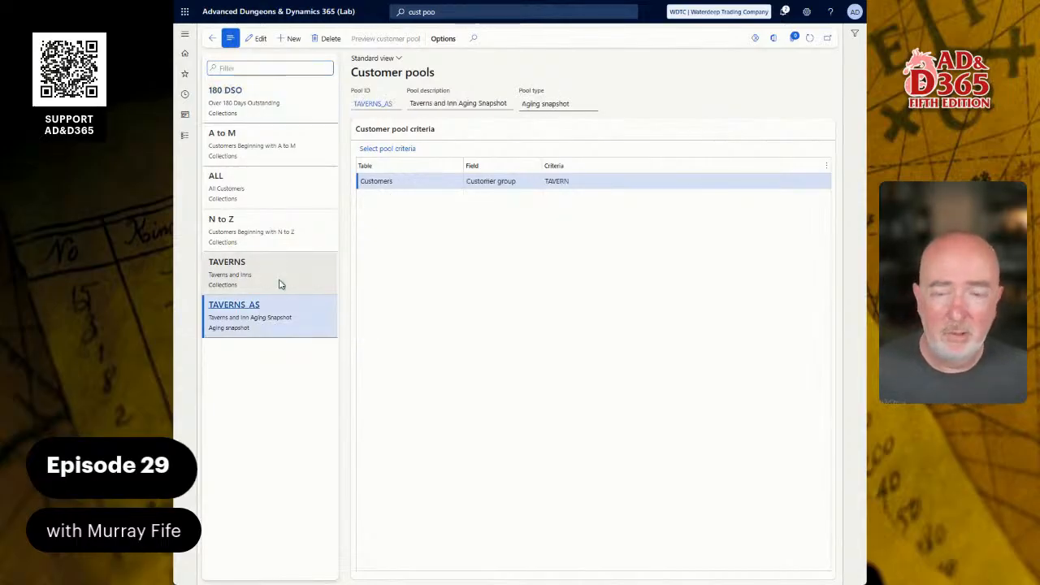
pyautogui.click(280, 284)
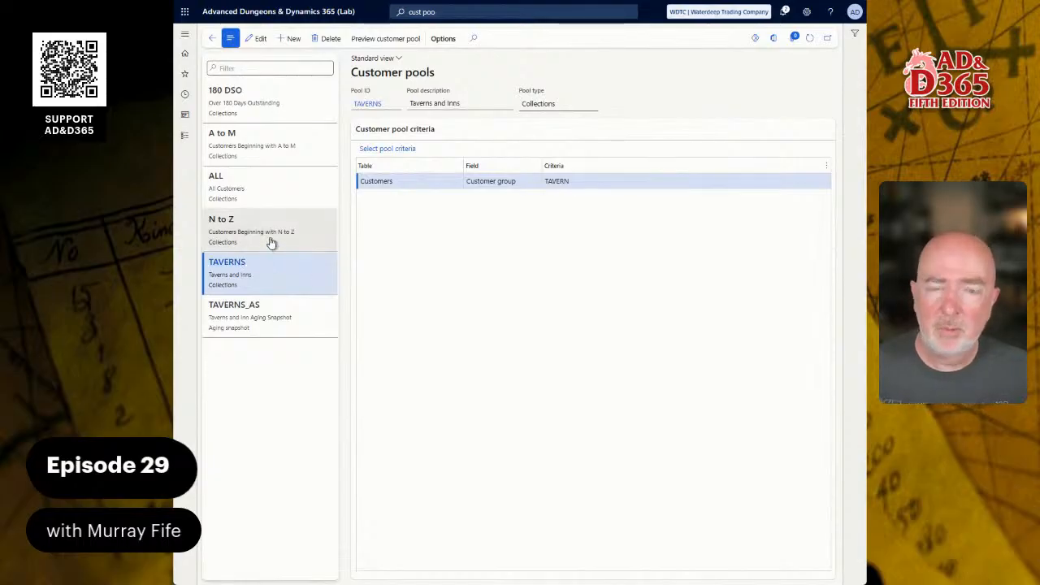
pyautogui.click(271, 236)
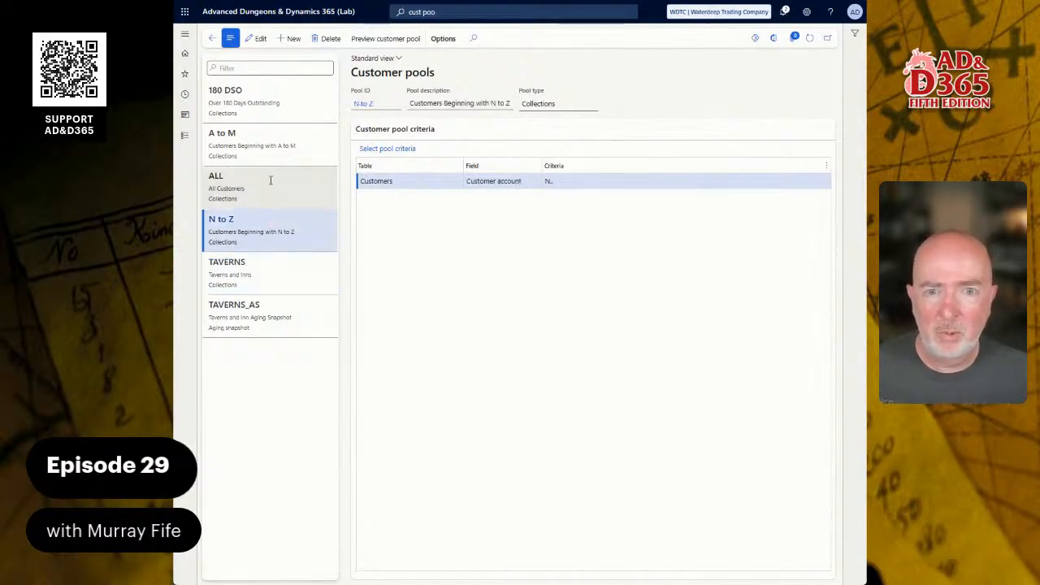